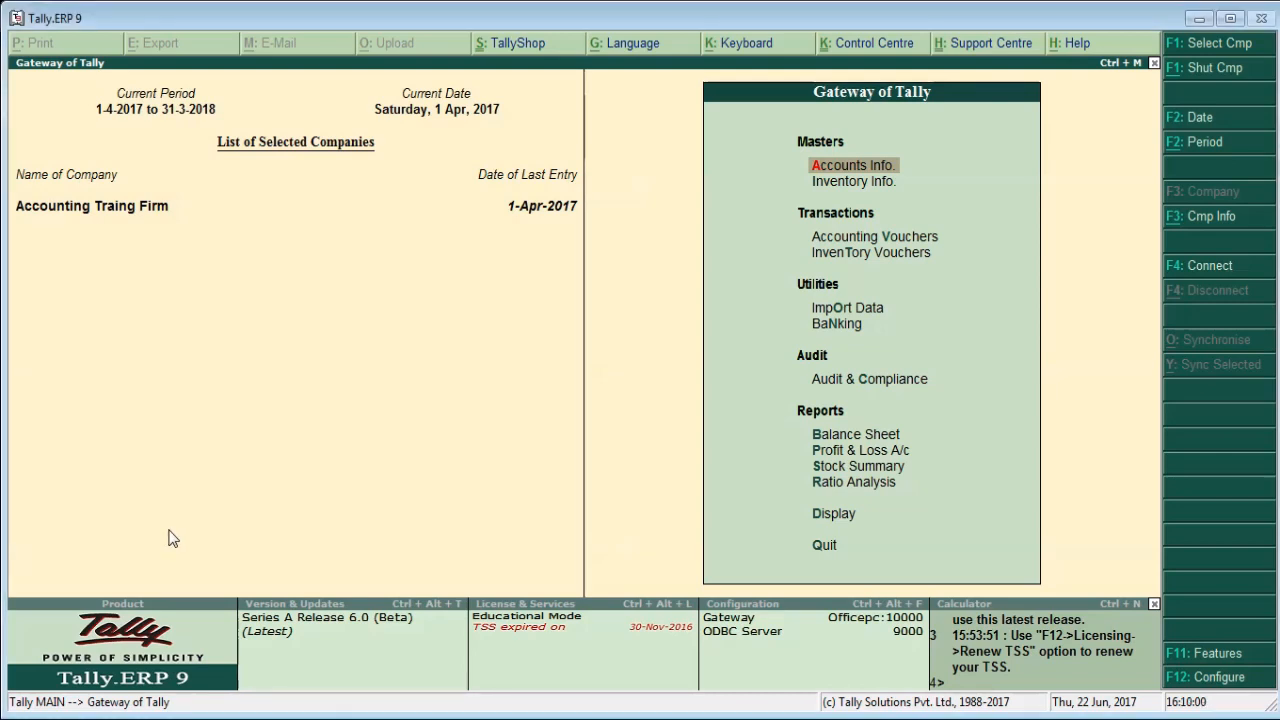
Open the creation form for a new single ledger under the accounts masters.
{"action": "key", "text": "Down"}
{"action": "key", "text": "Down"}
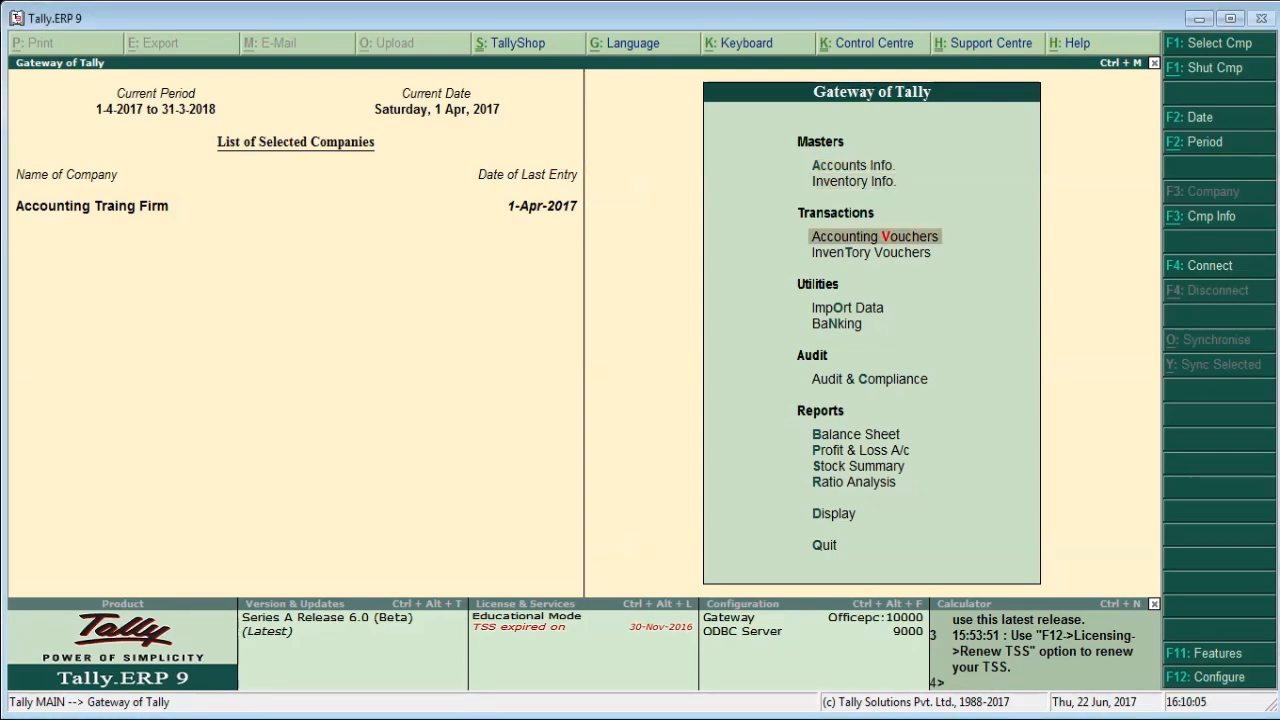
{"action": "key", "text": "Up"}
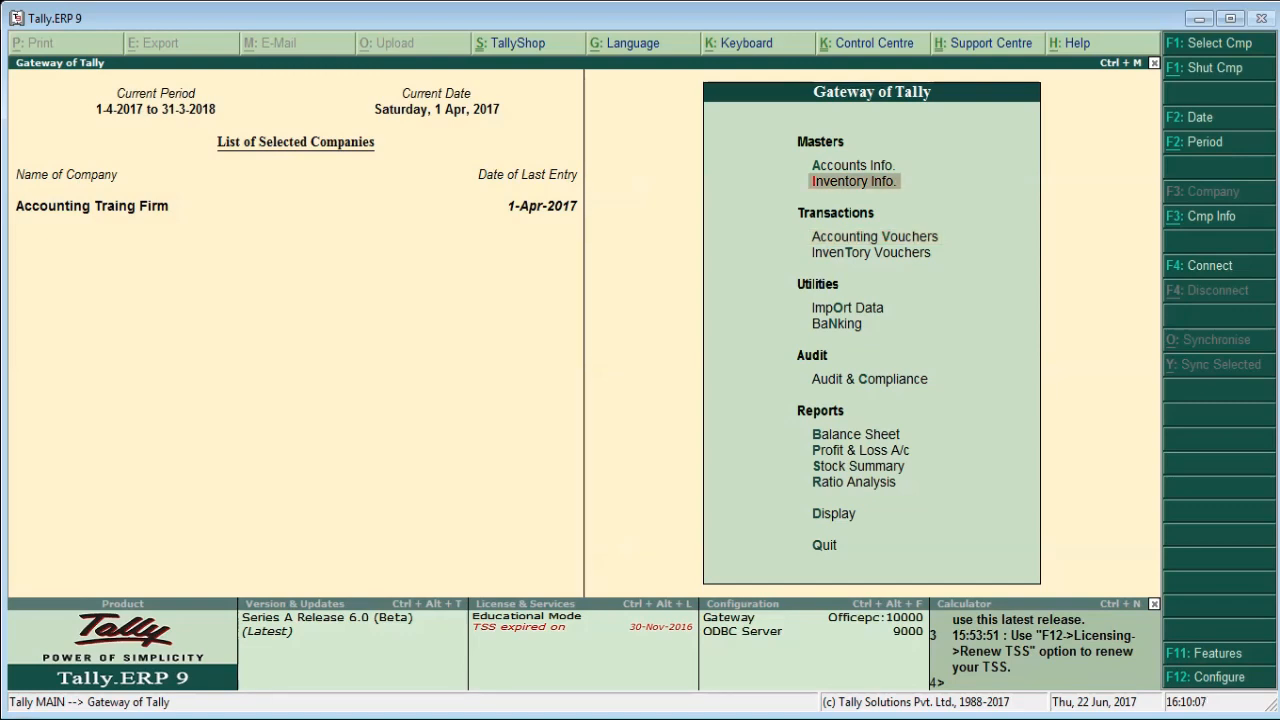
{"action": "key", "text": "Up"}
{"action": "key", "text": "Return"}
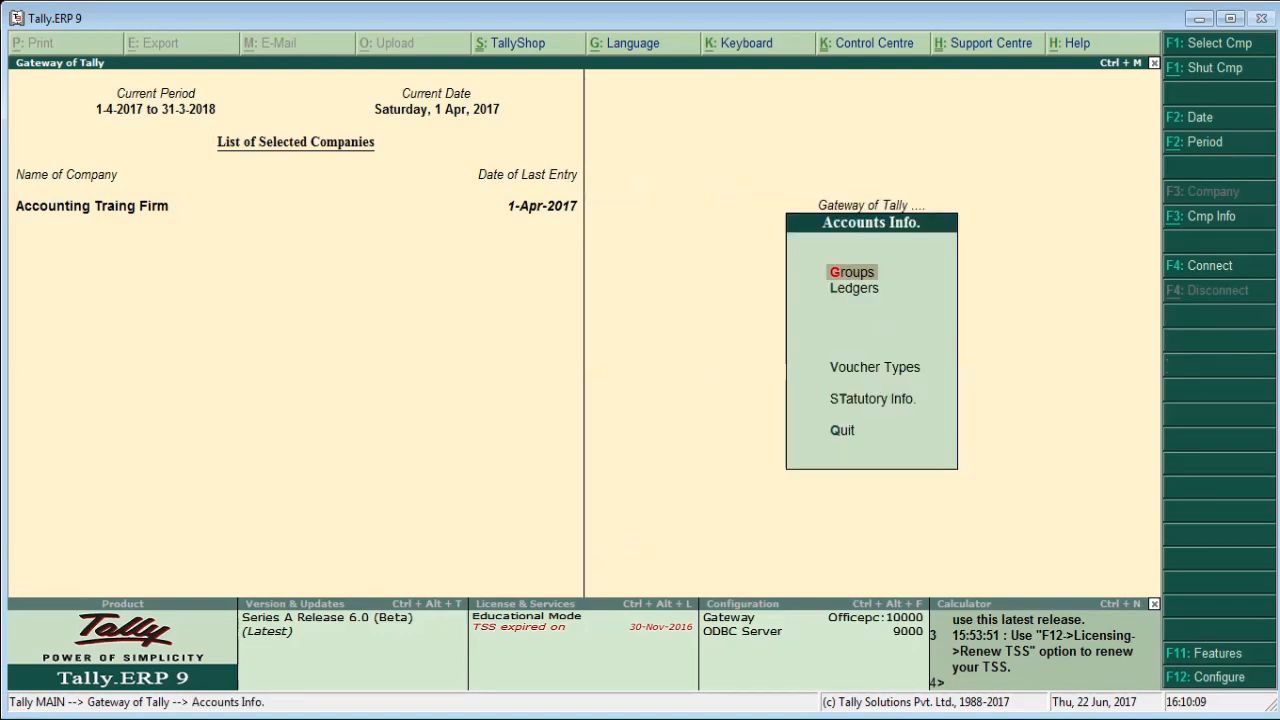
{"action": "key", "text": "Down"}
{"action": "key", "text": "Return"}
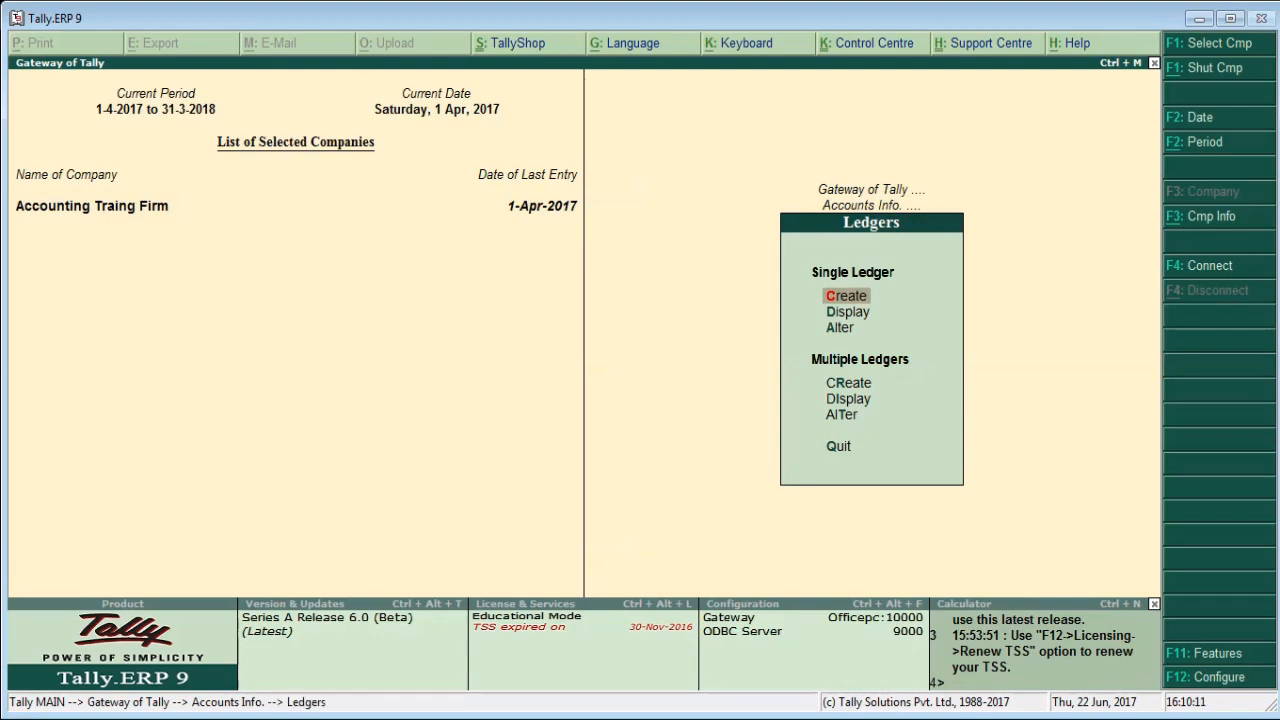
{"action": "key", "text": "Return"}
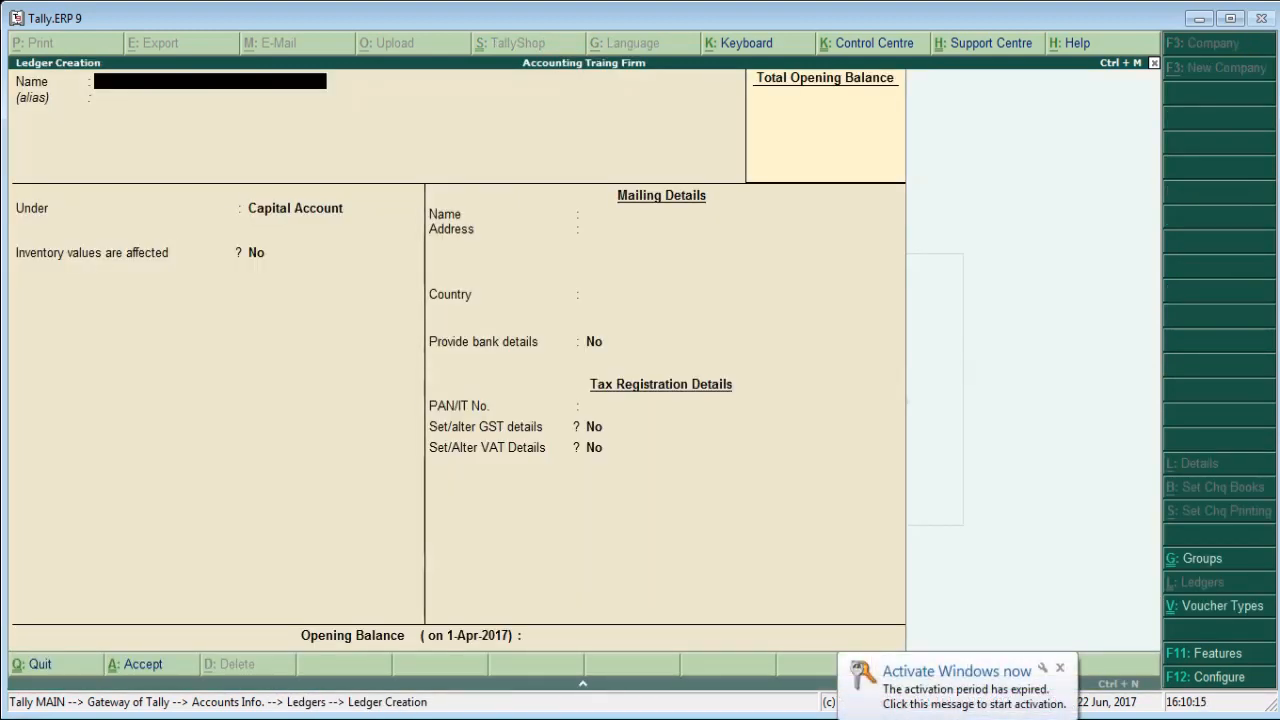
Name the new ledger Online Seva and place it under the Sundry Creditors group.
{"action": "type", "text": "Onl"}
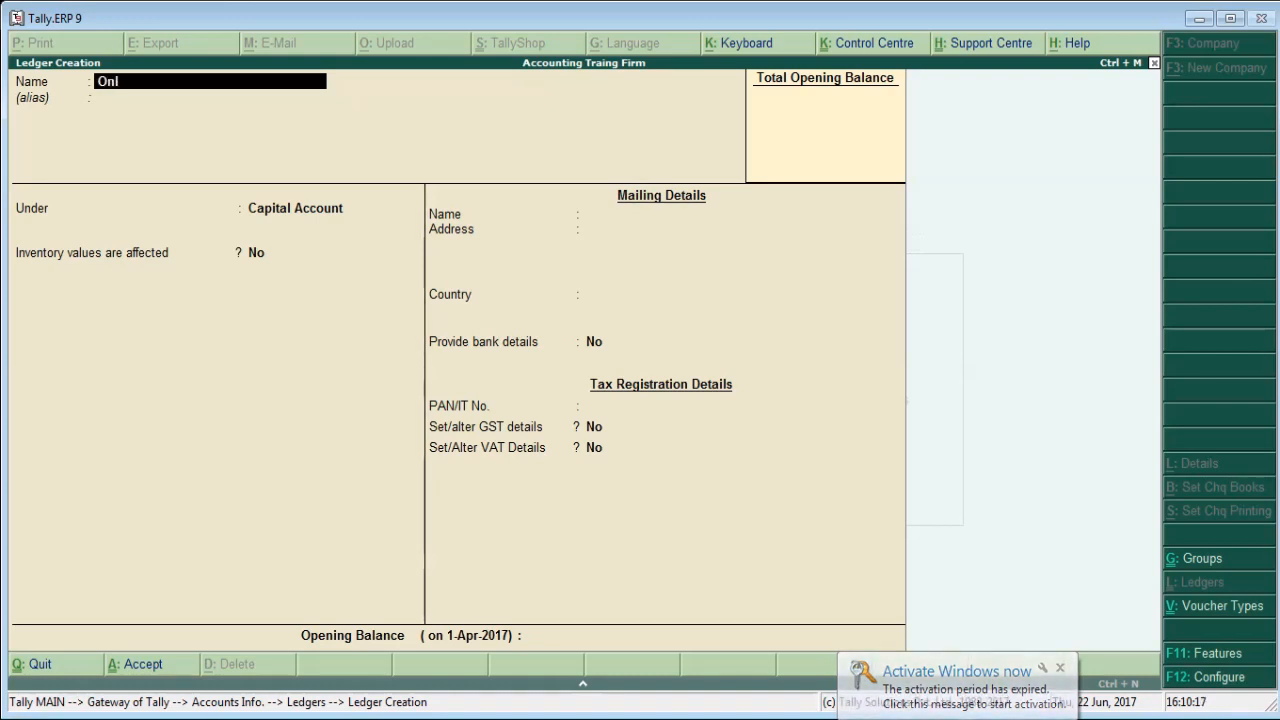
{"action": "type", "text": "ine Se"}
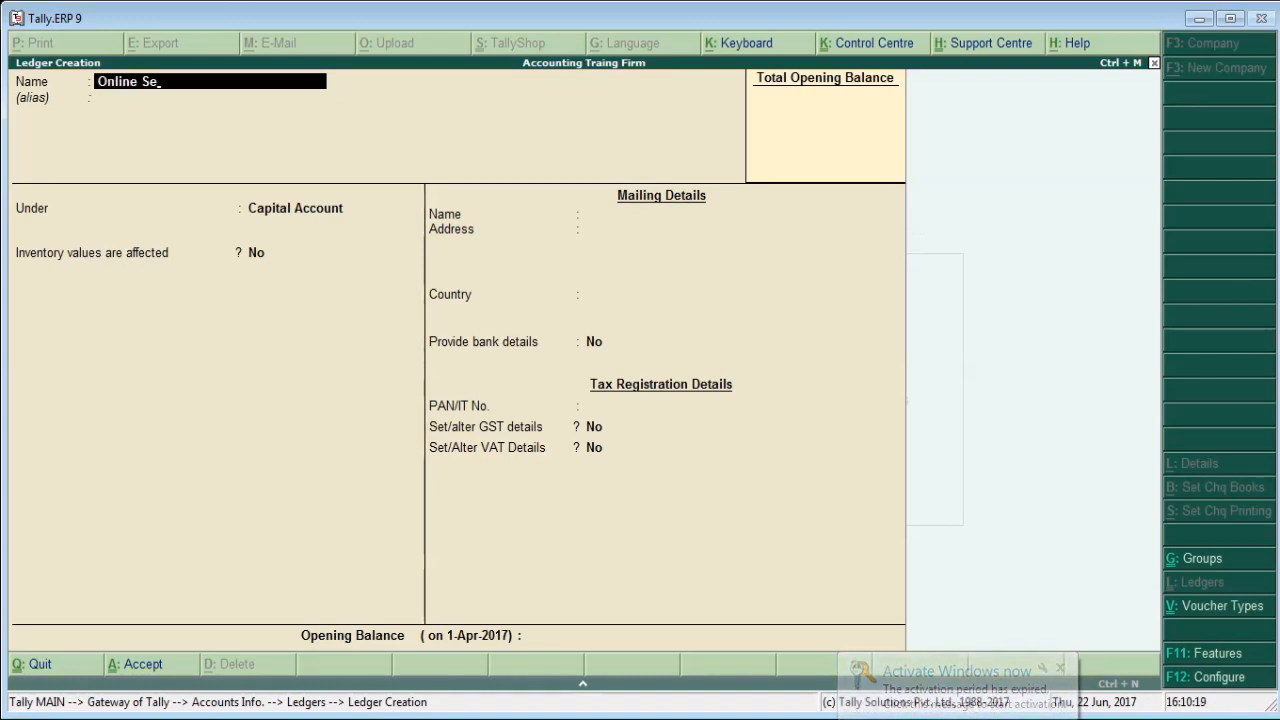
{"action": "type", "text": "va"}
{"action": "key", "text": "Return"}
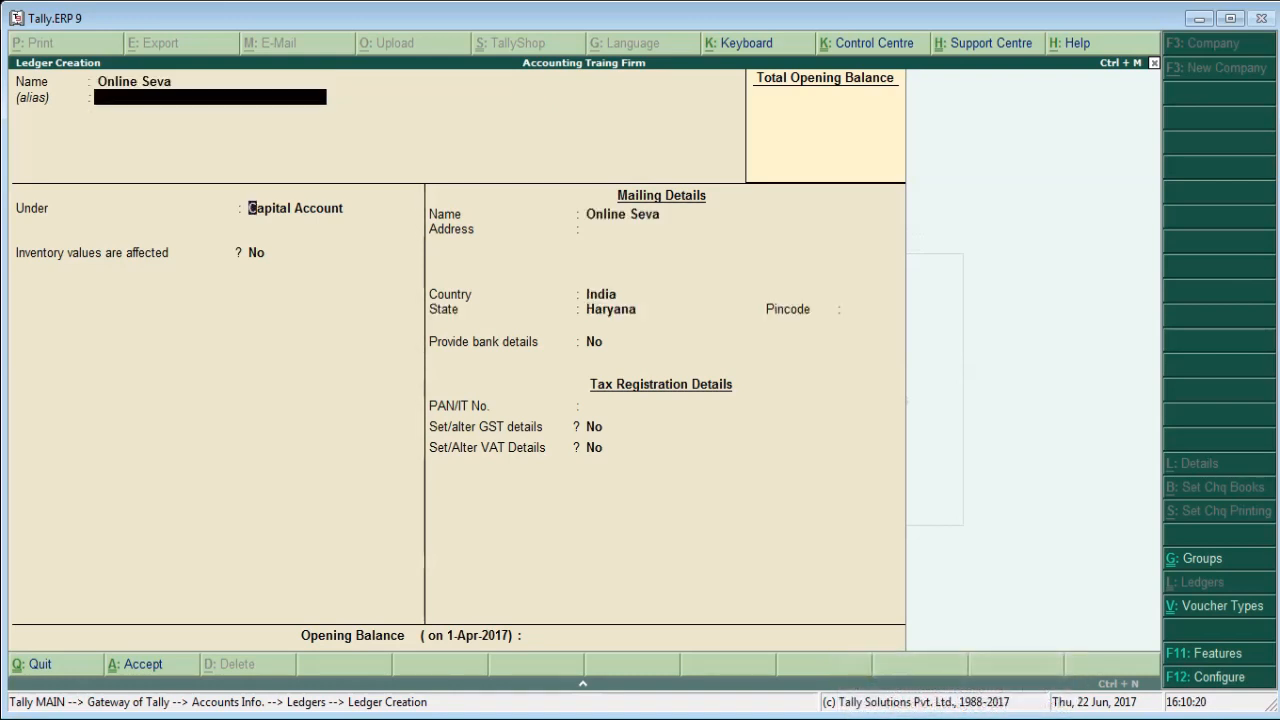
{"action": "key", "text": "Return"}
{"action": "type", "text": "Sun"}
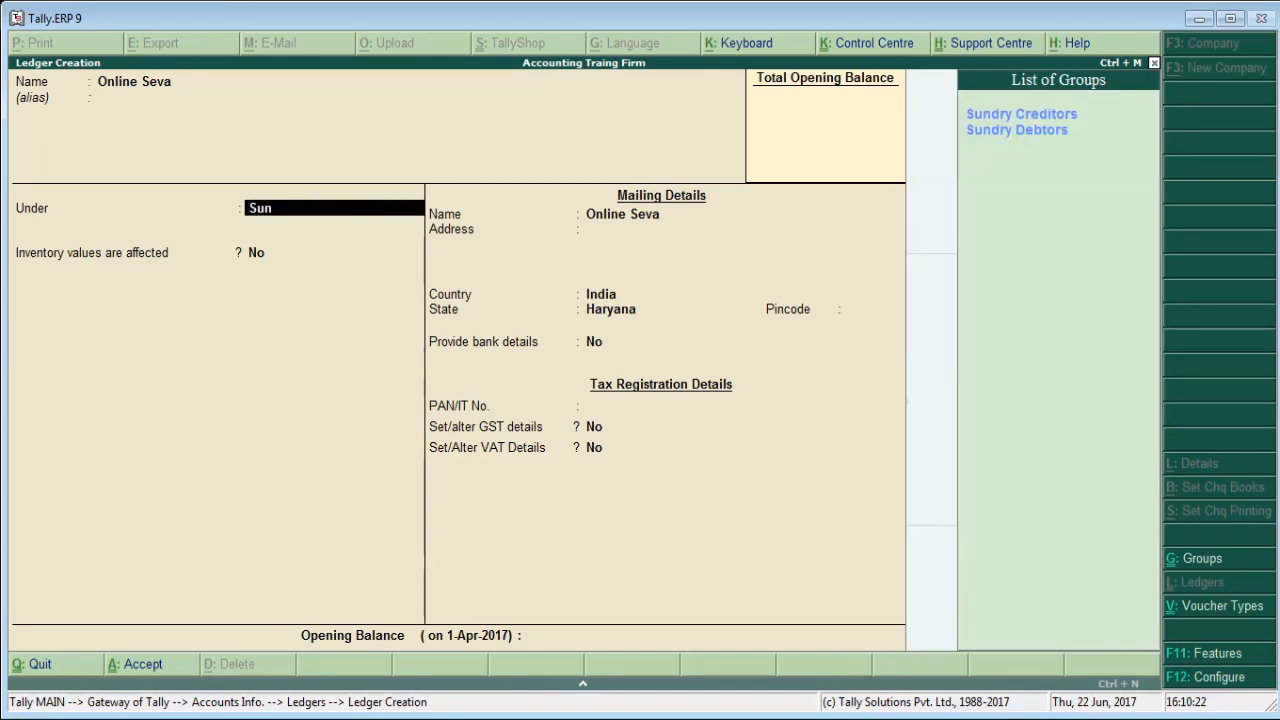
{"action": "key", "text": "Down"}
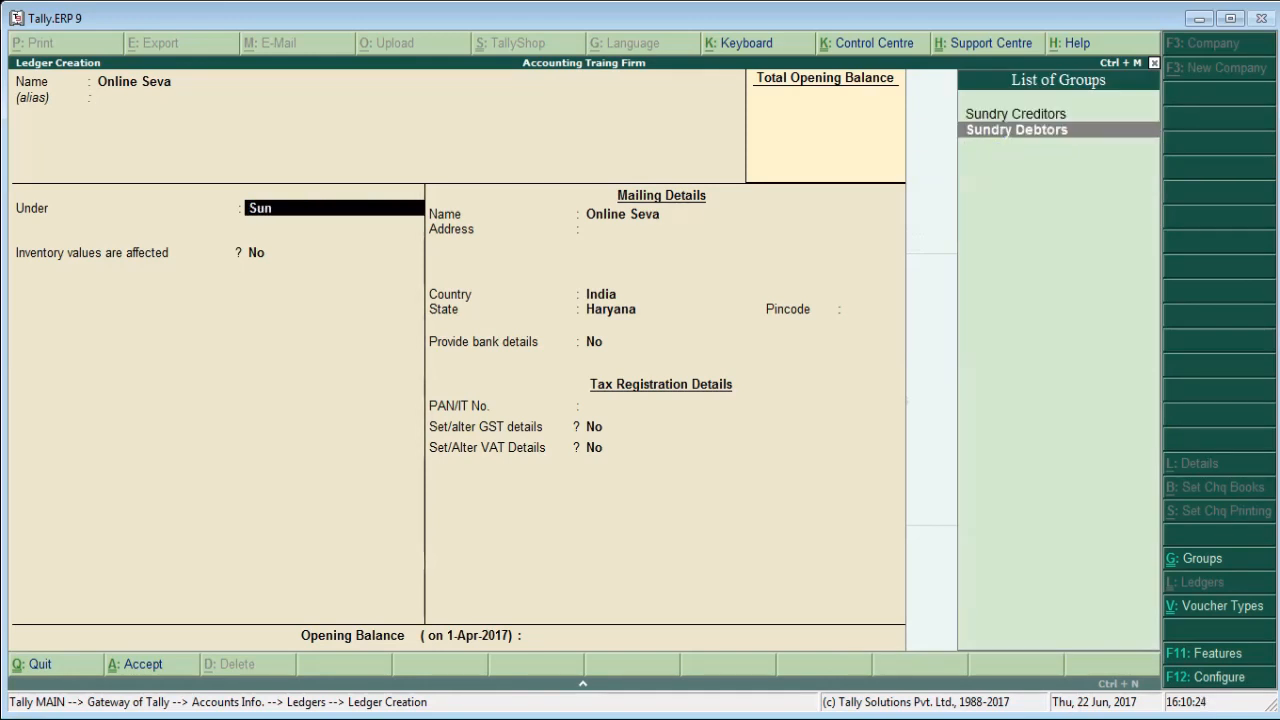
{"action": "key", "text": "Up"}
{"action": "key", "text": "Return"}
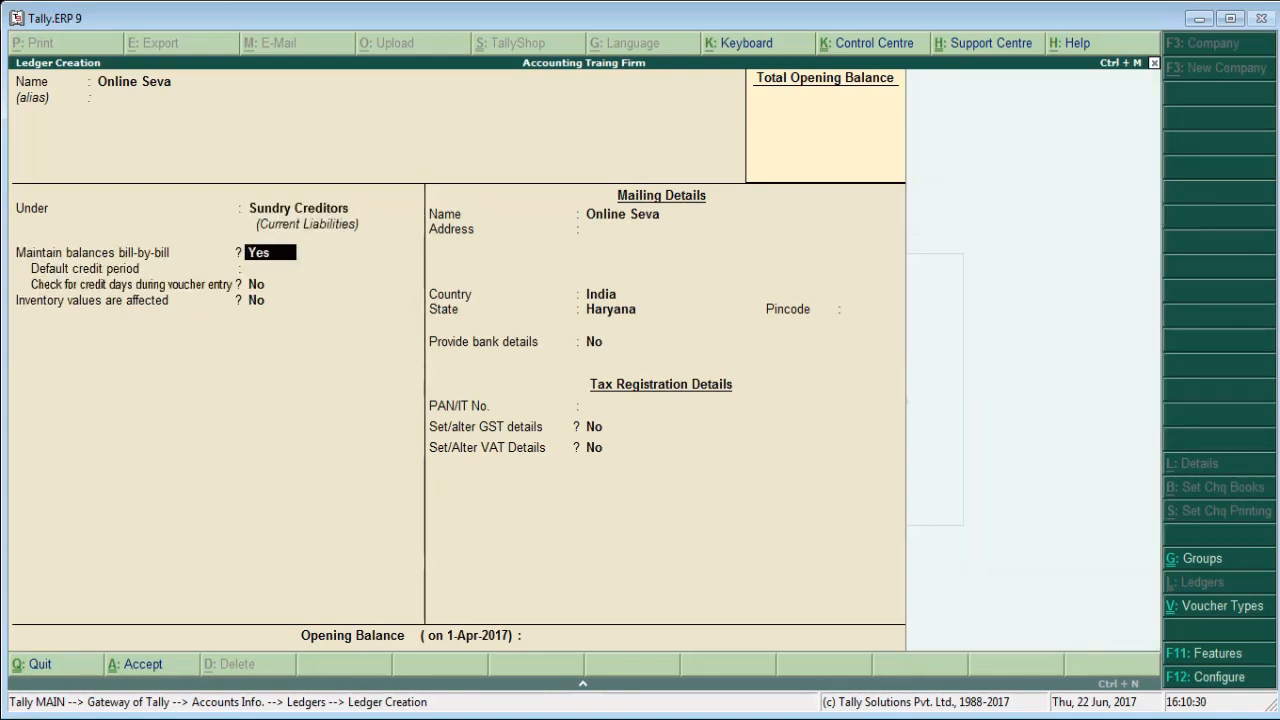
Keep bill-by-bill balances at Yes, accept India and Haryana in the mailing details, and leave the credit period, address and pincode blank.
{"action": "key", "text": "Return"}
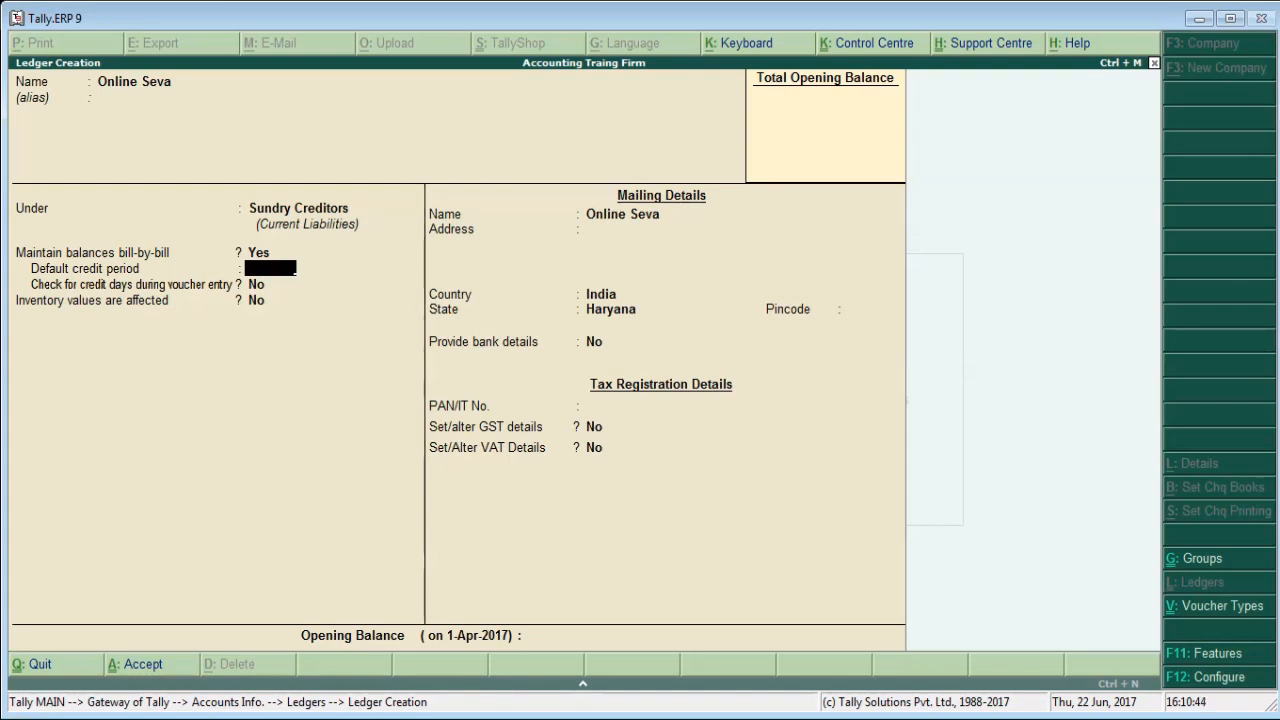
{"action": "key", "text": "Return"}
{"action": "key", "text": "Return"}
{"action": "key", "text": "Return"}
{"action": "key", "text": "Return"}
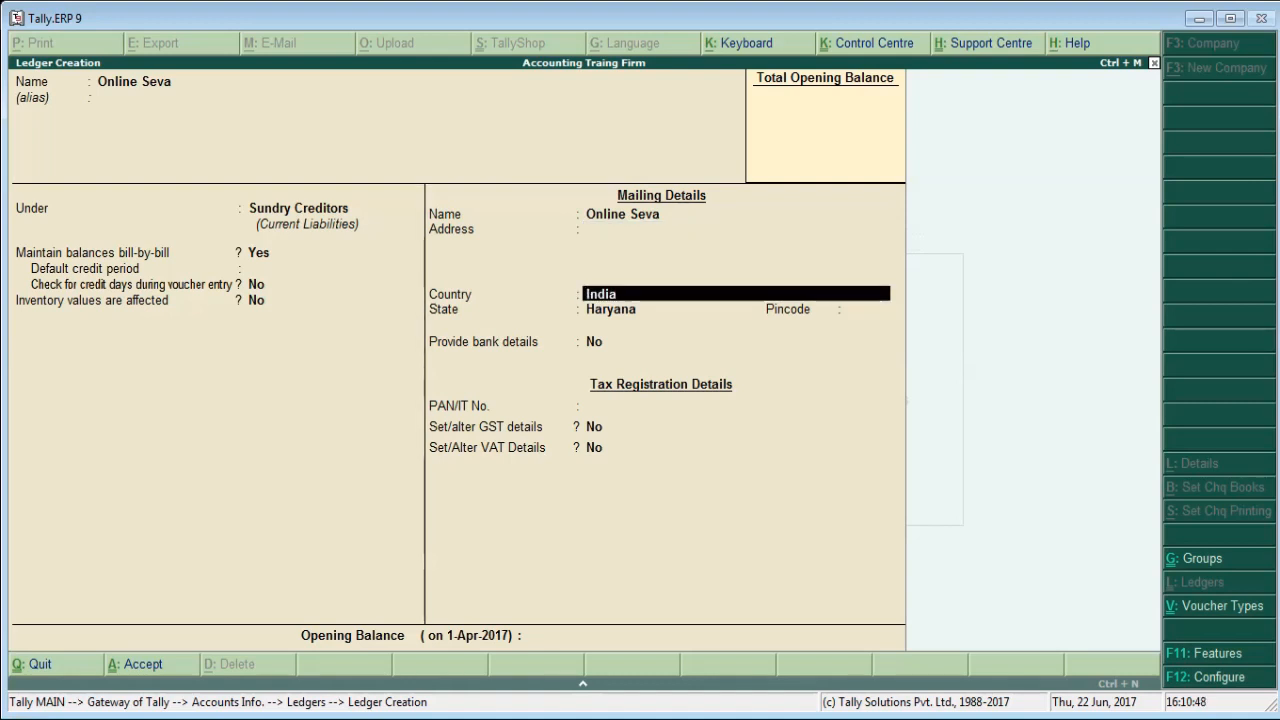
{"action": "key", "text": "Return"}
{"action": "key", "text": "Return"}
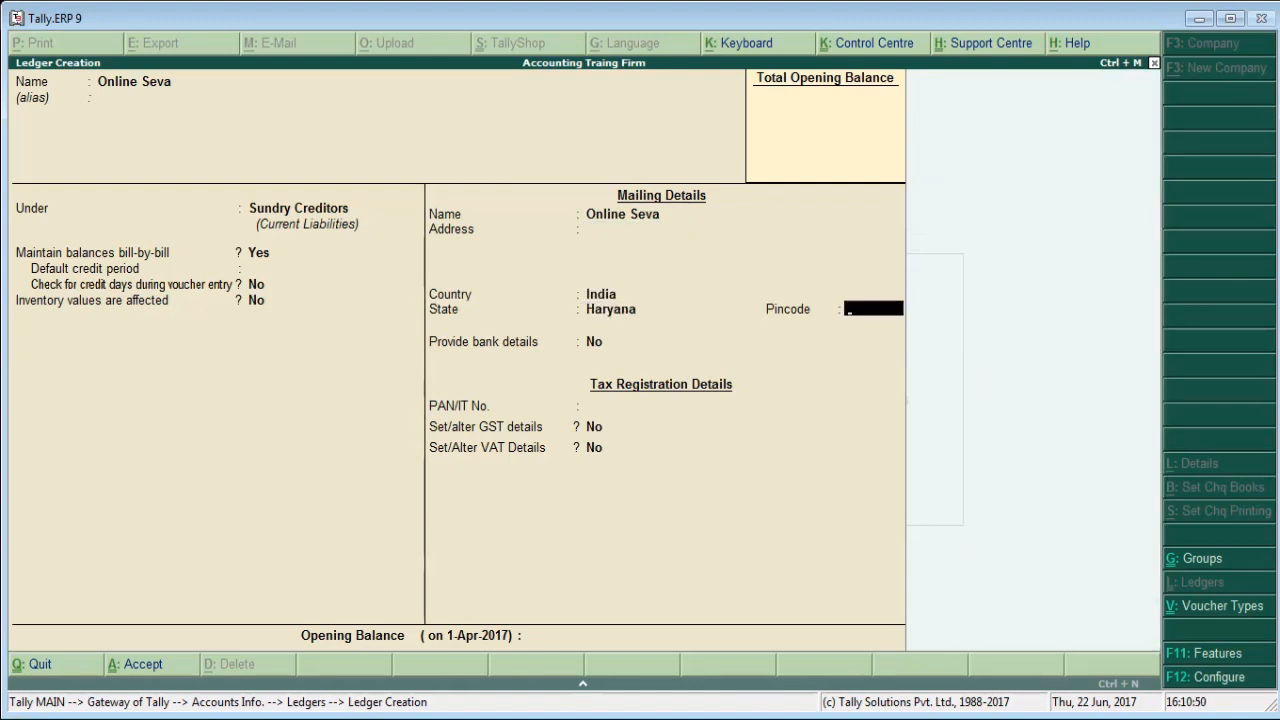
{"action": "key", "text": "Return"}
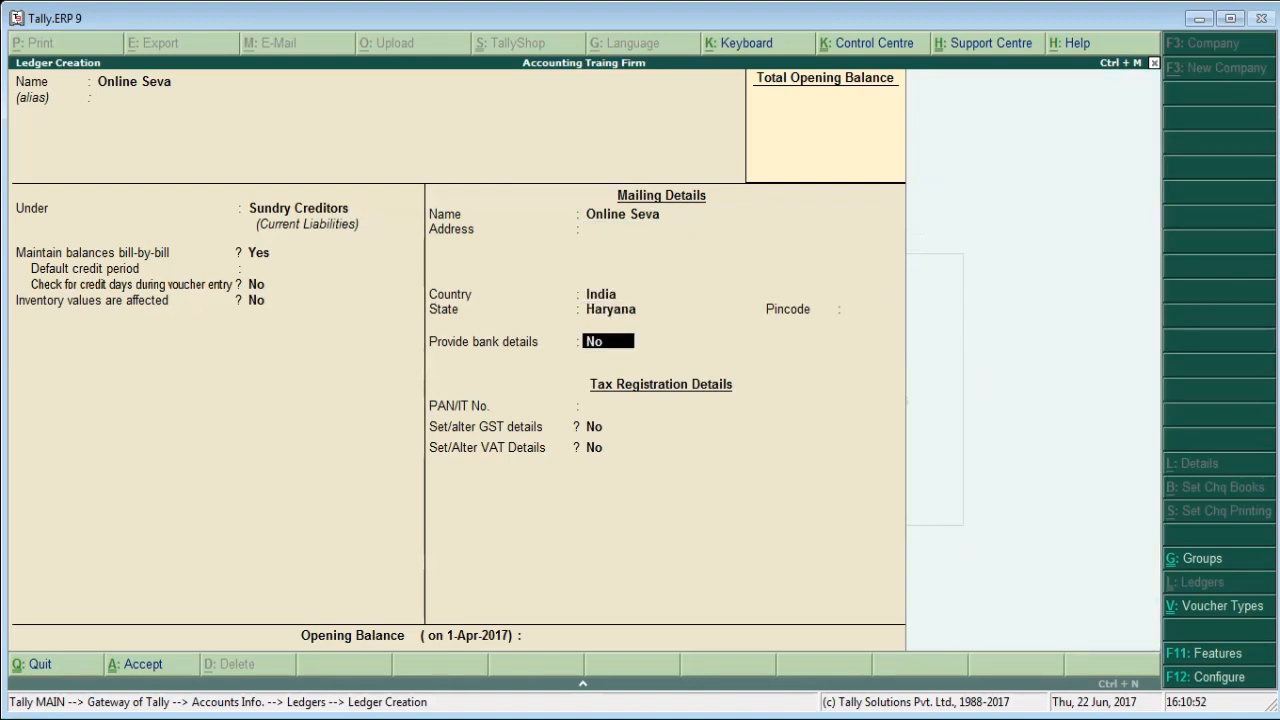
Look at the bank transaction types for the ledger, set Provide bank details back to No, and leave the PAN/IT number blank.
{"action": "type", "text": "y"}
{"action": "key", "text": "Return"}
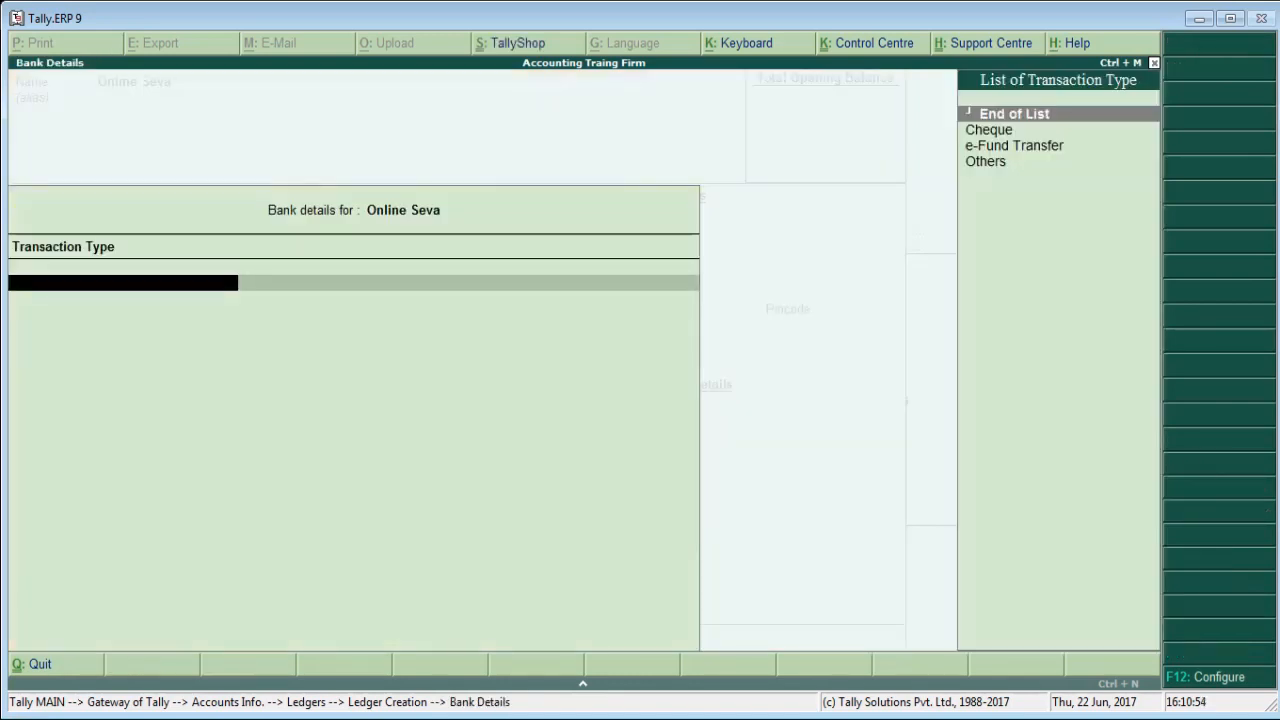
{"action": "key", "text": "Return"}
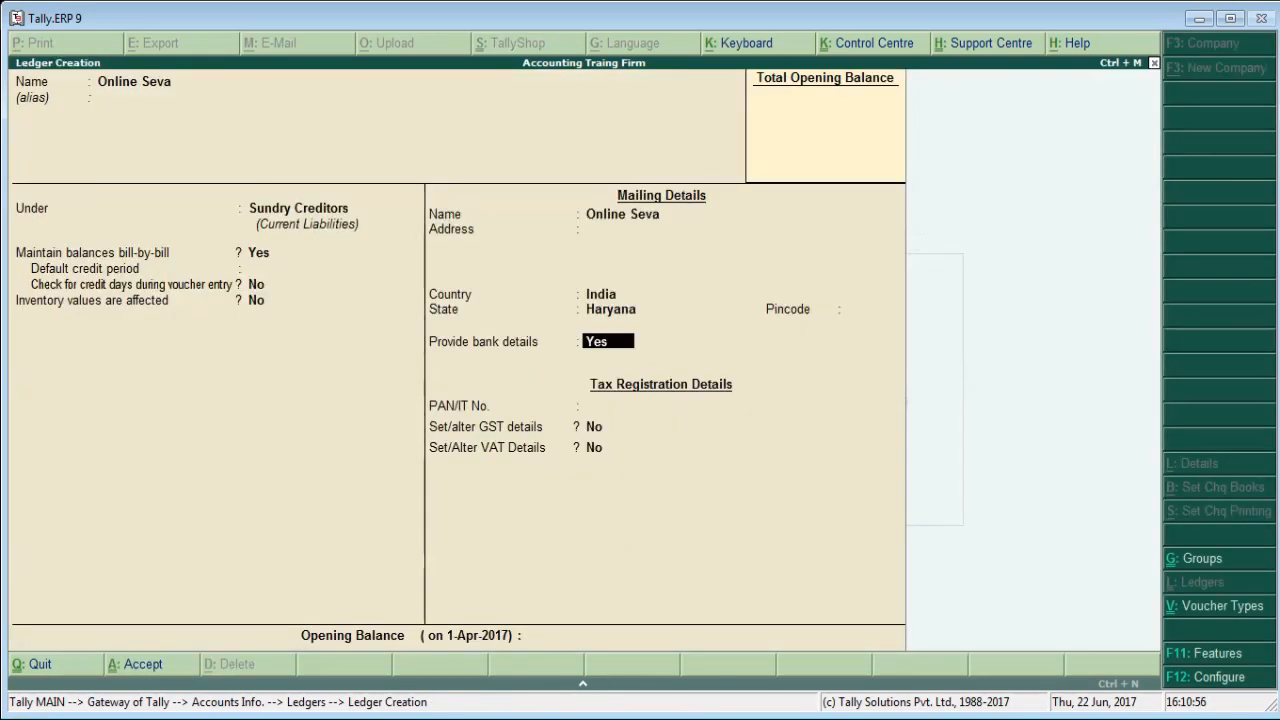
{"action": "type", "text": "n"}
{"action": "key", "text": "Return"}
{"action": "key", "text": "Return"}
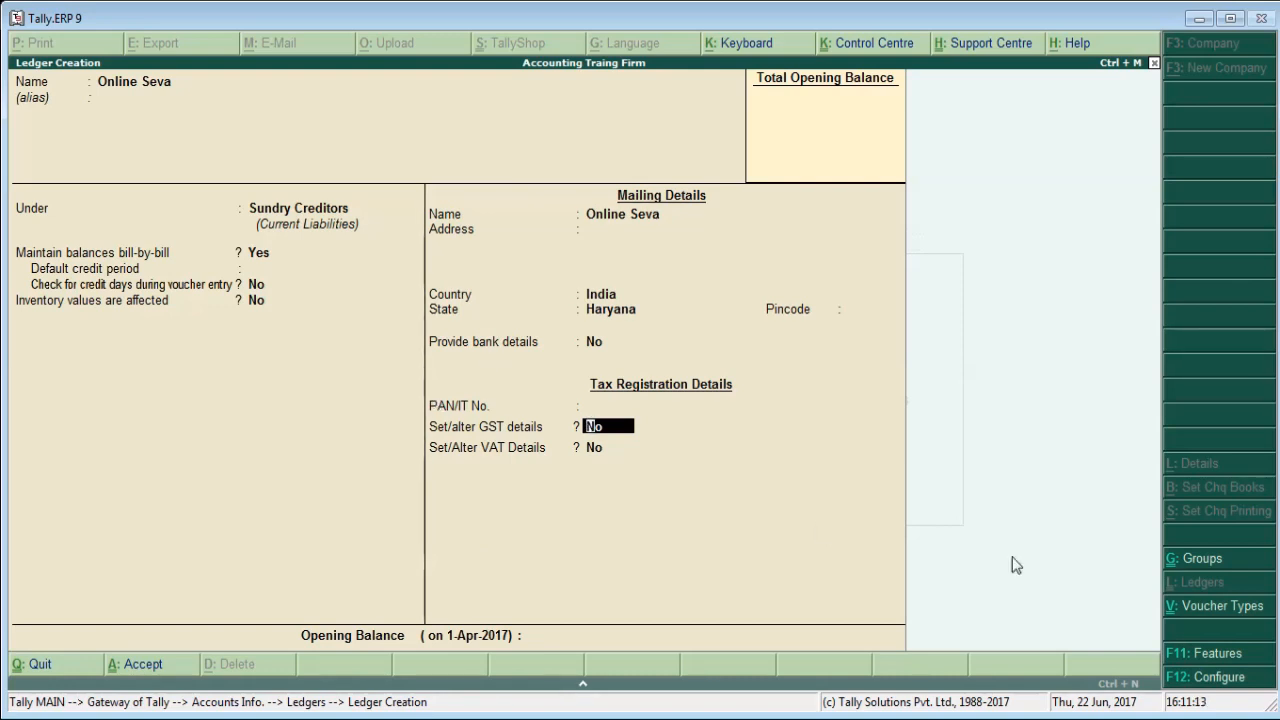
Open the GST details within the company's Statutory and Taxation features.
{"action": "left_click", "coordinate": [1205, 655]}
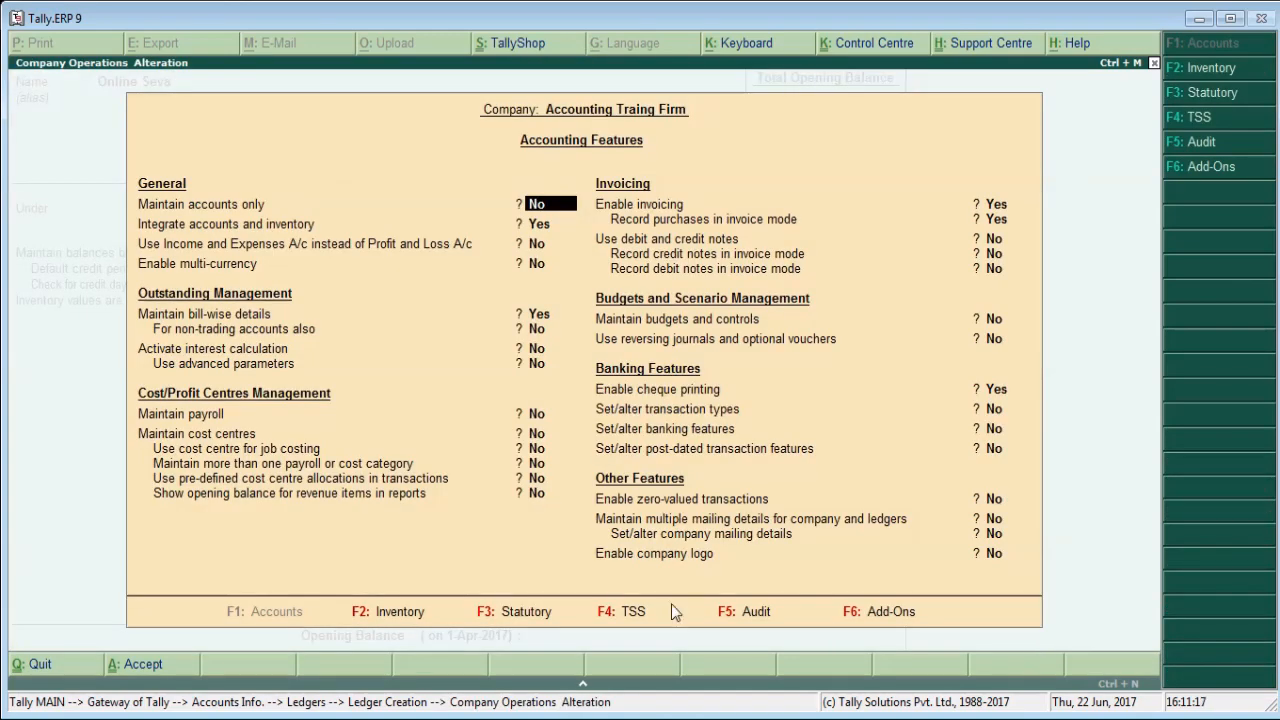
{"action": "left_click", "coordinate": [521, 616]}
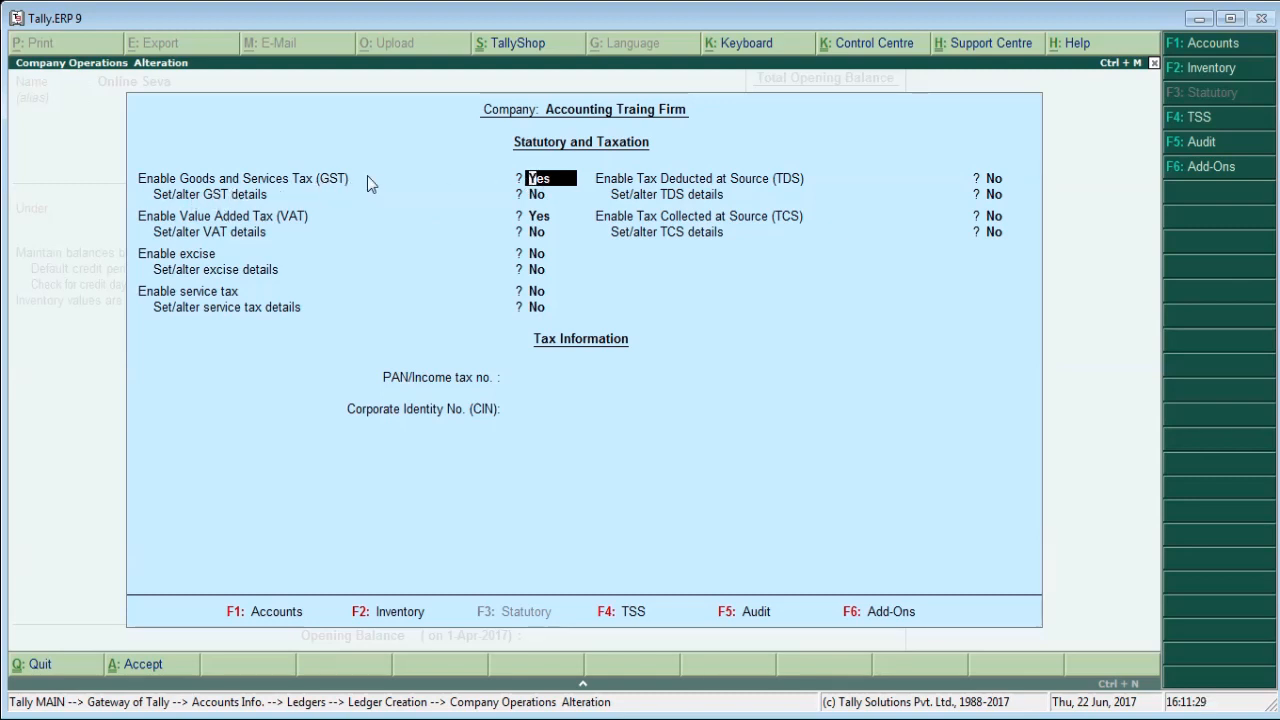
{"action": "key", "text": "Return"}
{"action": "type", "text": "y"}
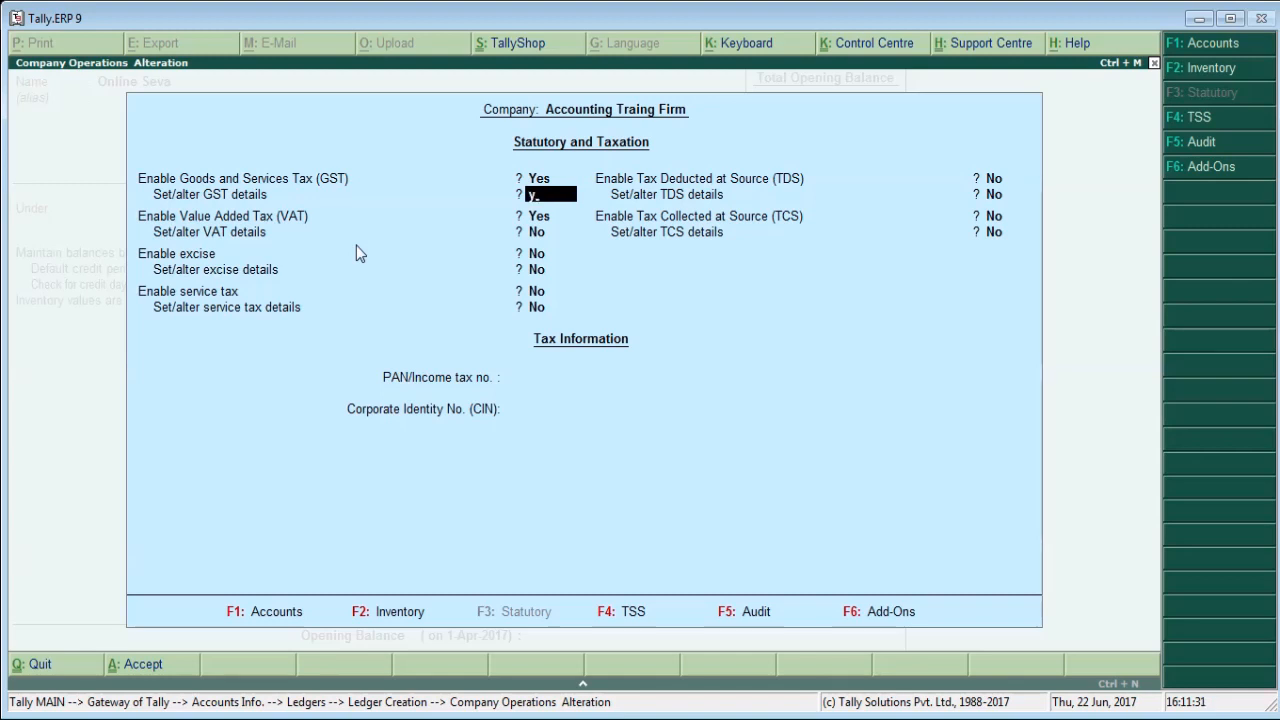
{"action": "key", "text": "Return"}
Set Set/alter GST rate details to Yes and review the company's Integrated Tax and Cess rates.
{"action": "key", "text": "Return"}
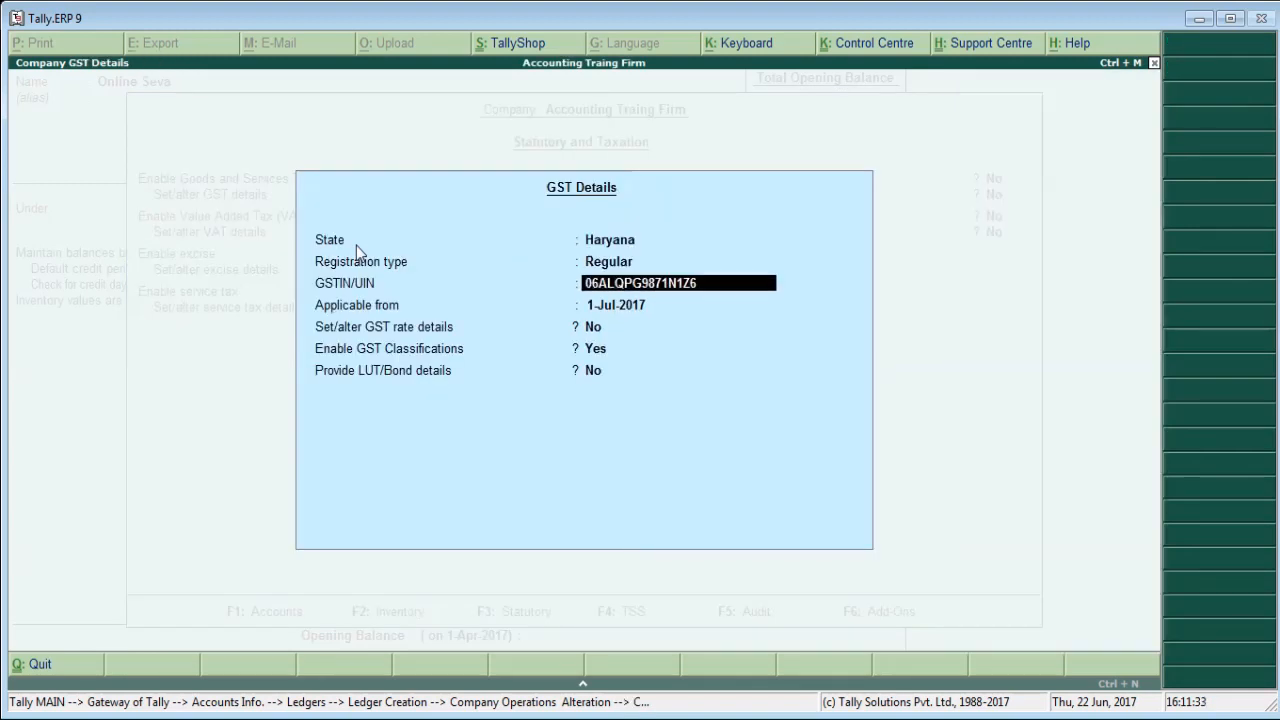
{"action": "key", "text": "Return"}
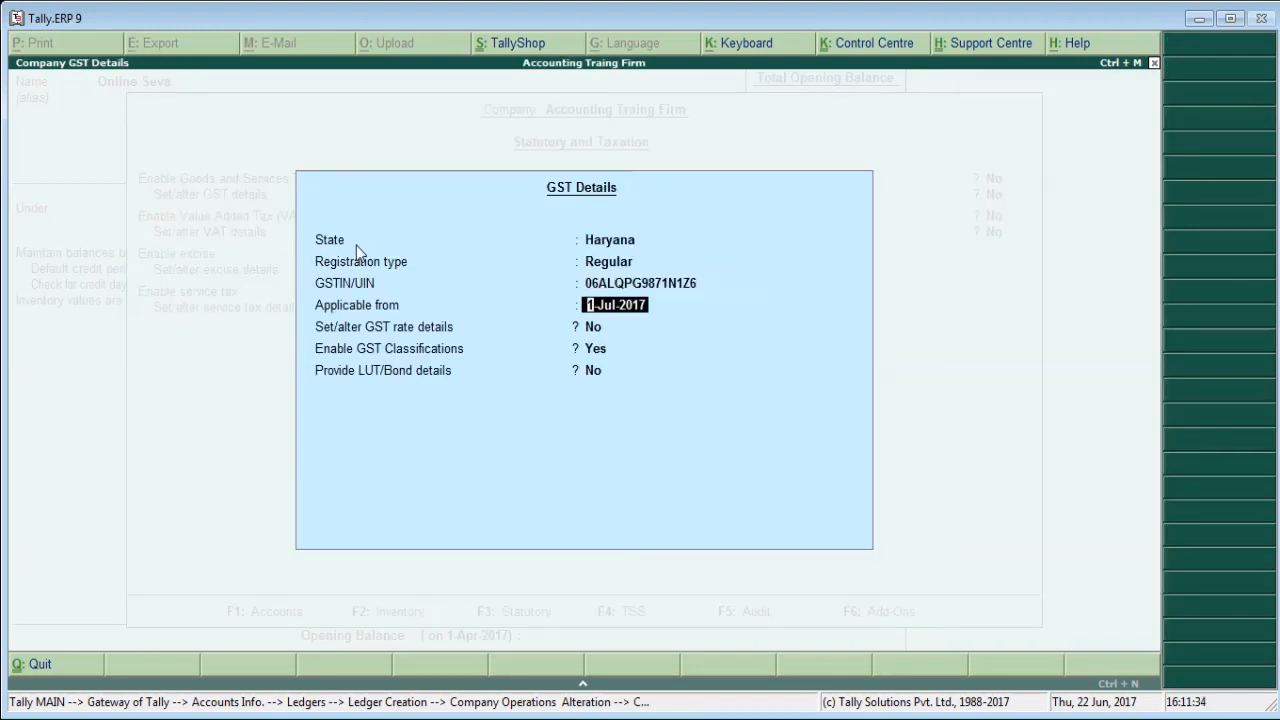
{"action": "key", "text": "Return"}
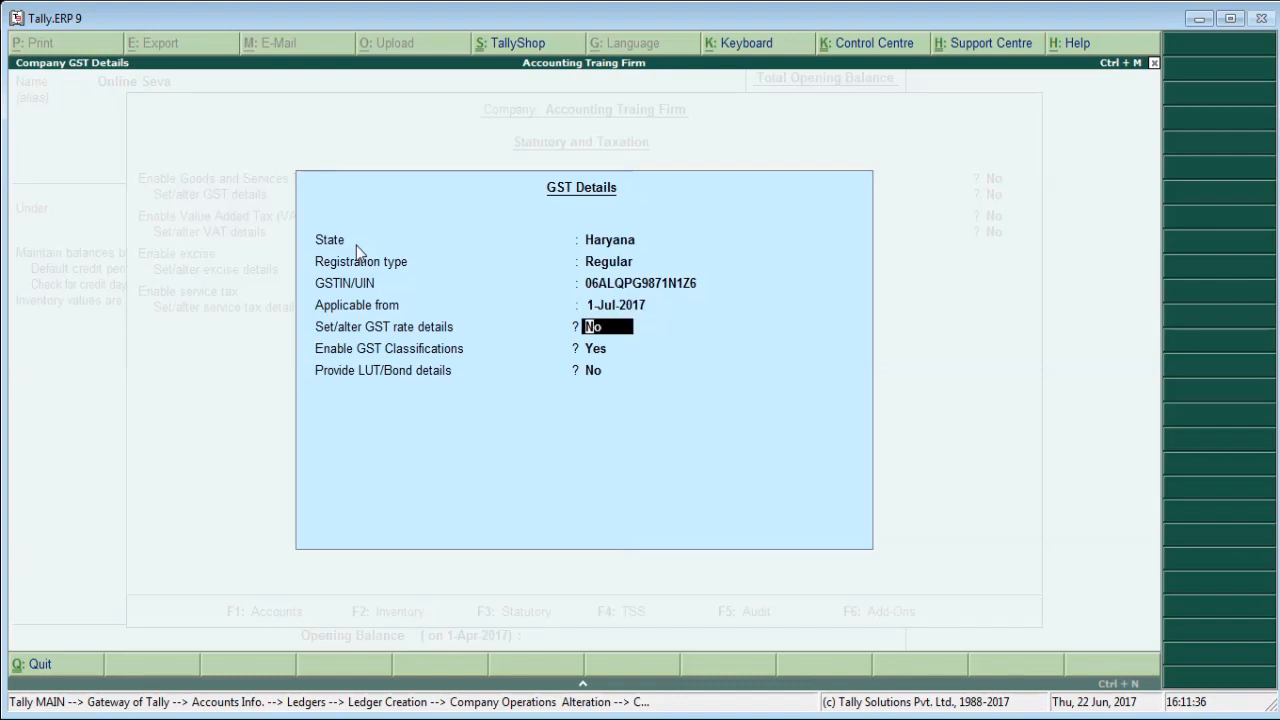
{"action": "type", "text": "y"}
{"action": "key", "text": "Return"}
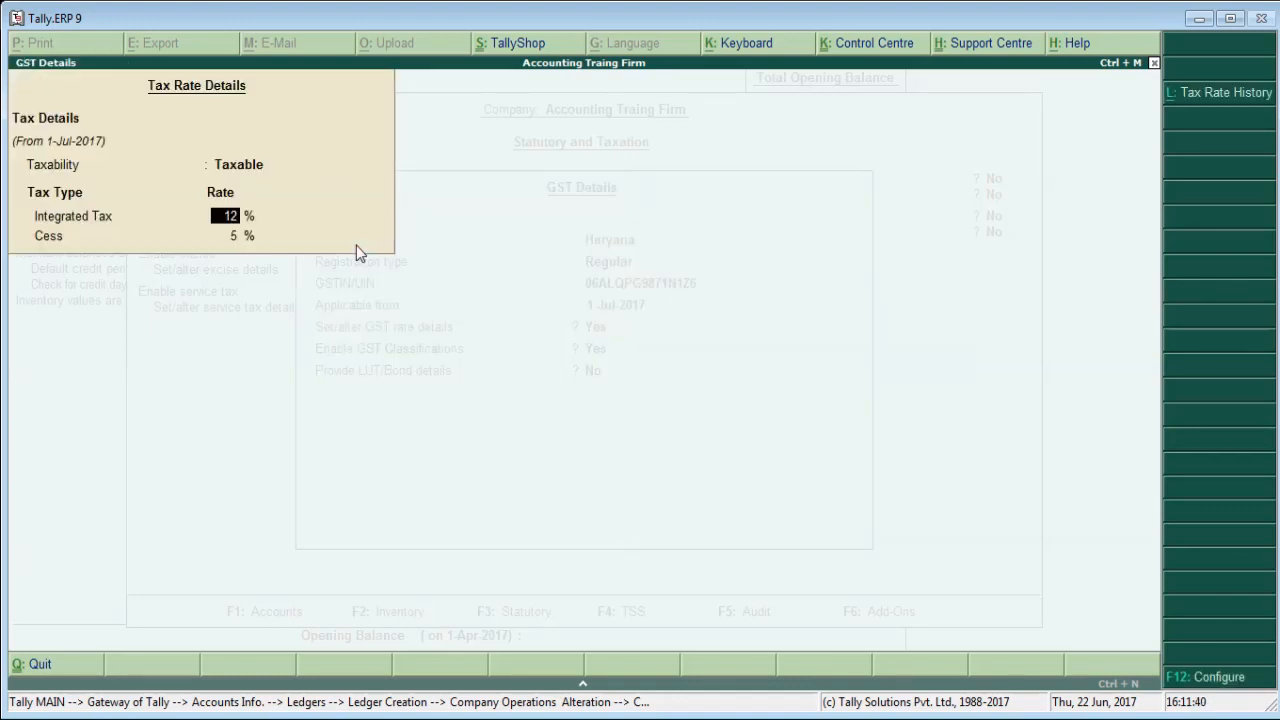
{"action": "key", "text": "Escape"}
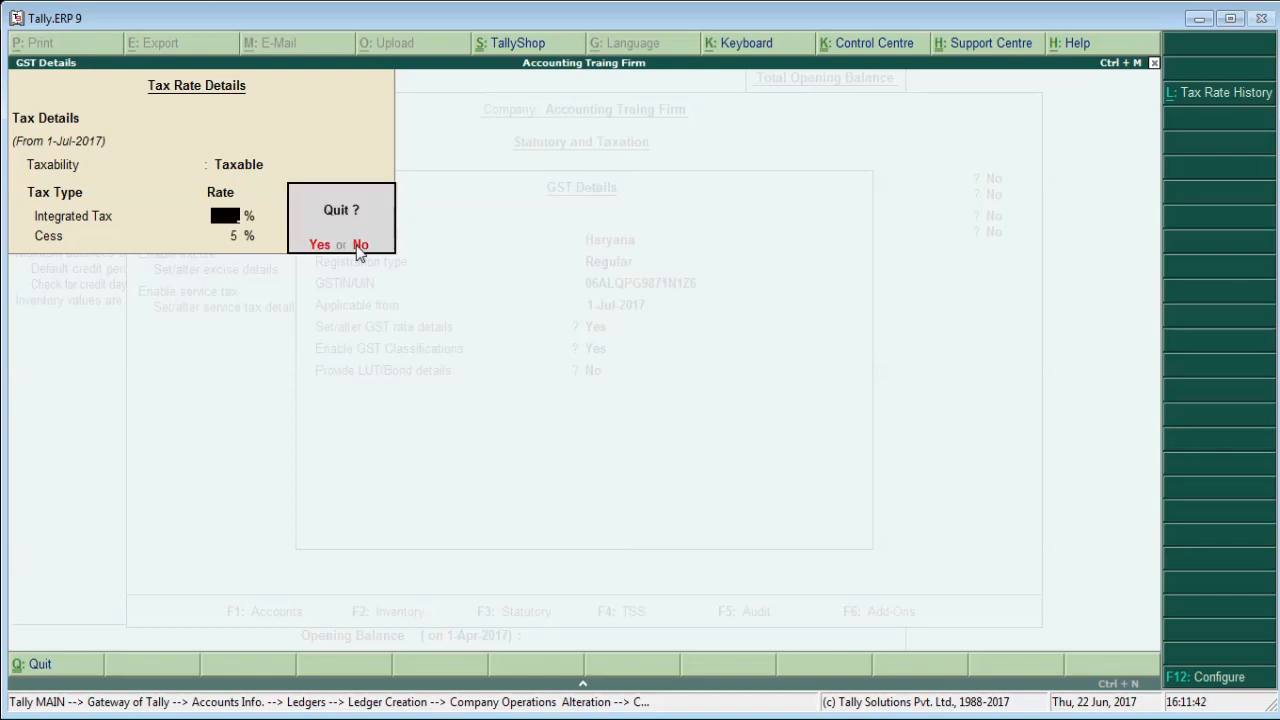
{"action": "key", "text": "Return"}
{"action": "key", "text": "Return"}
{"action": "key", "text": "Return"}
{"action": "key", "text": "Return"}
{"action": "key", "text": "Return"}
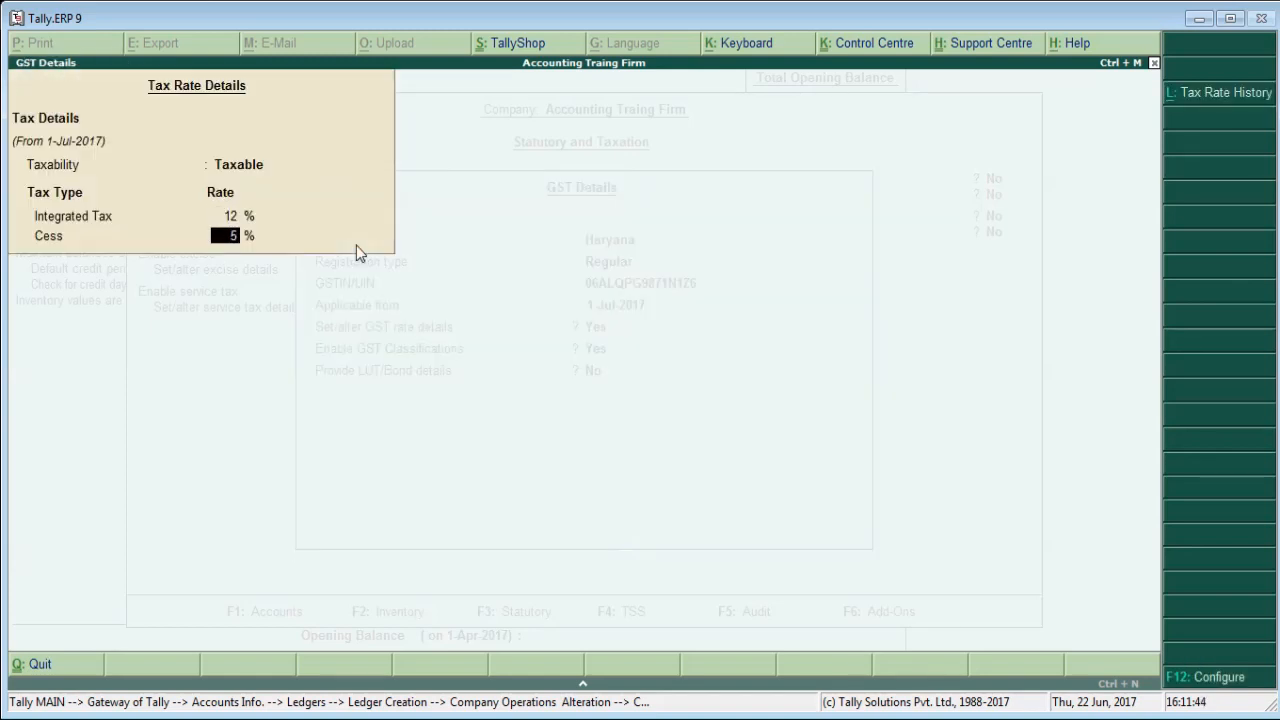
Accept the company's GST details and statutory settings, and return to the Online Seva ledger form.
{"action": "key", "text": "Return"}
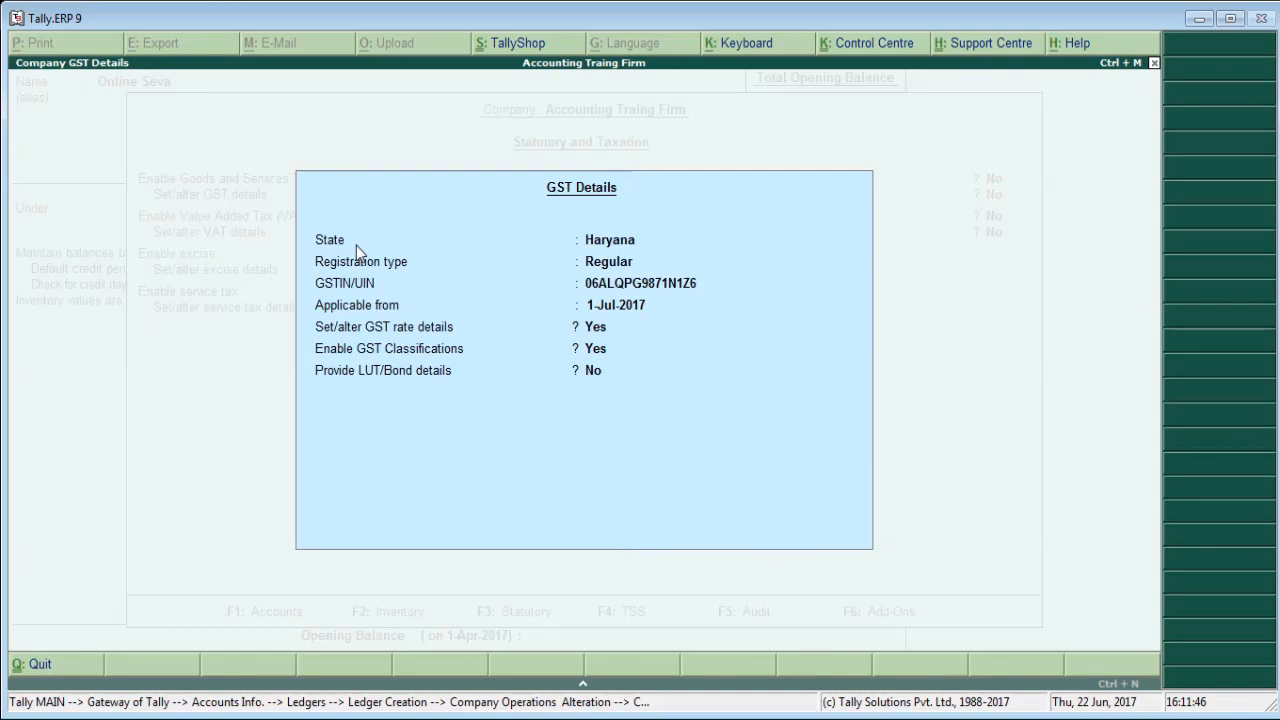
{"action": "key", "text": "Return"}
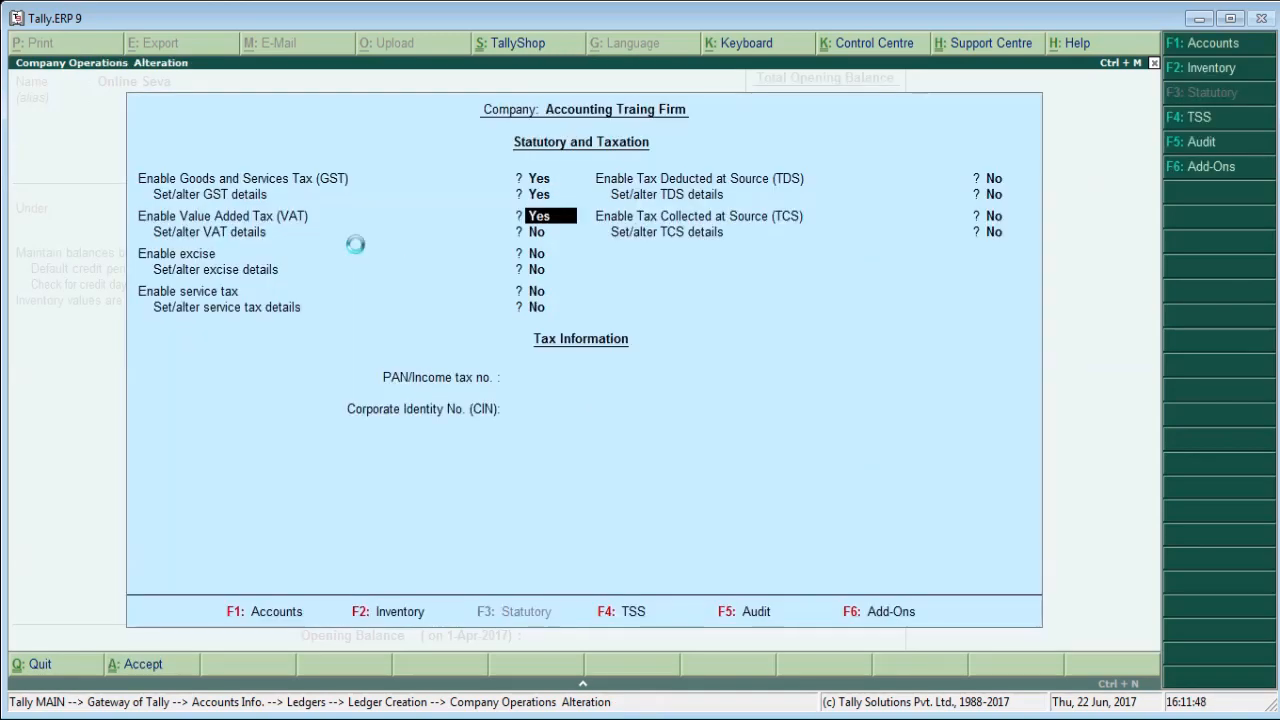
{"action": "key", "text": "Return"}
{"action": "key", "text": "Return"}
{"action": "key", "text": "Return"}
{"action": "key", "text": "Return"}
{"action": "key", "text": "Return"}
{"action": "key", "text": "Return"}
{"action": "key", "text": "Return"}
{"action": "key", "text": "Return"}
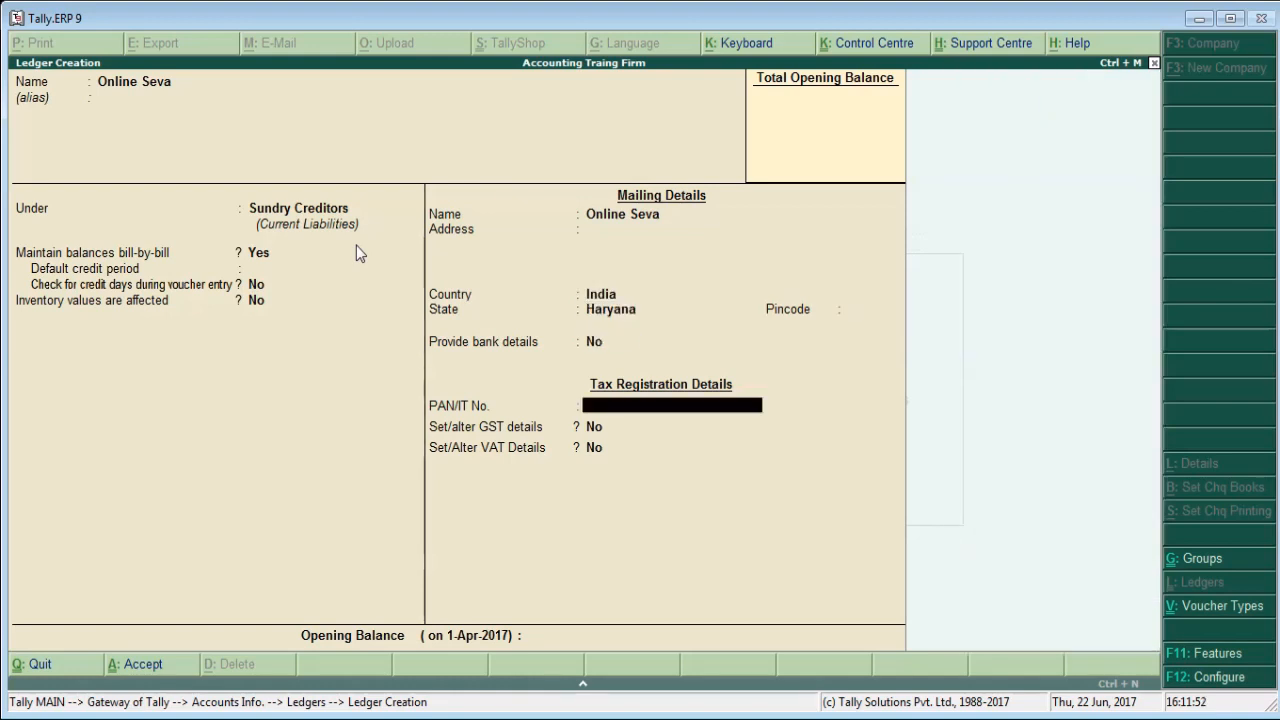
Set Set/alter GST details to Yes for the Online Seva ledger to open its GST details.
{"action": "key", "text": "Return"}
{"action": "key", "text": "y"}
{"action": "key", "text": "Return"}
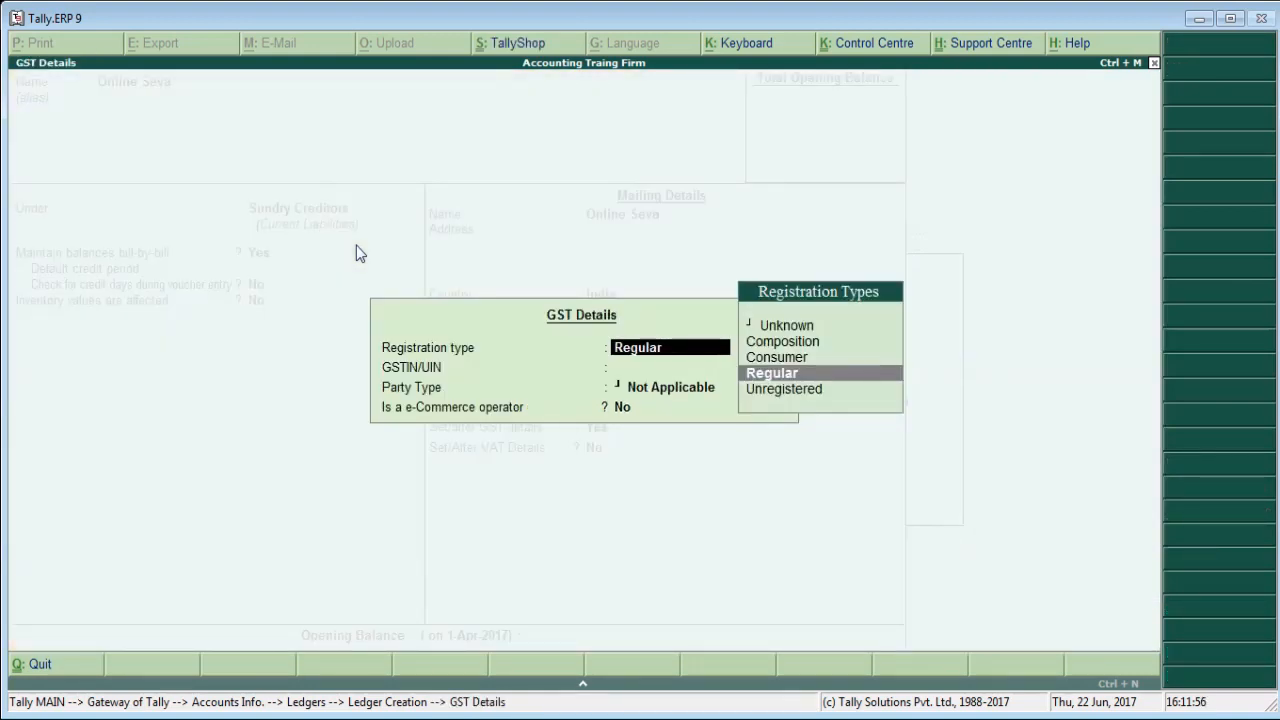
Go through the available GST registration types for the Online Seva ledger, from Composition to Unregistered.
{"action": "key", "text": "Up"}
{"action": "key", "text": "Up"}
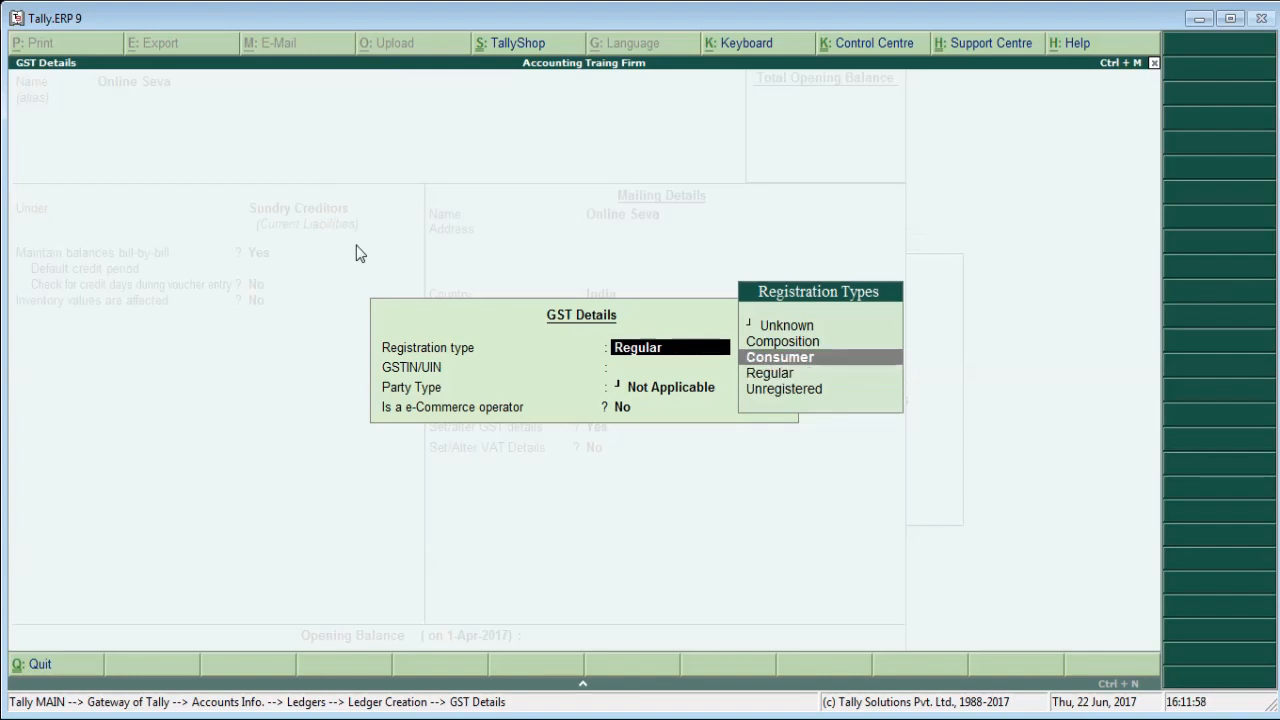
{"action": "key", "text": "Down"}
{"action": "key", "text": "Down"}
{"action": "key", "text": "Down"}
{"action": "key", "text": "Up"}
{"action": "key", "text": "Up"}
{"action": "key", "text": "Up"}
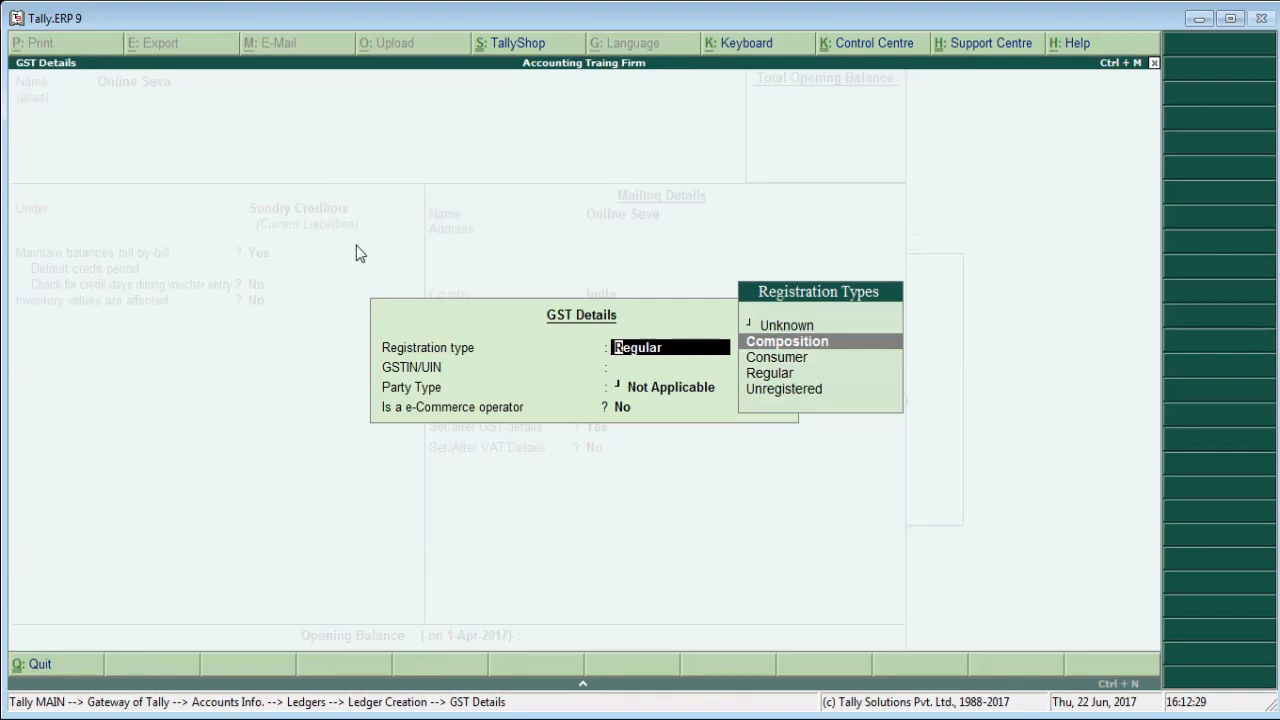
{"action": "key", "text": "Down"}
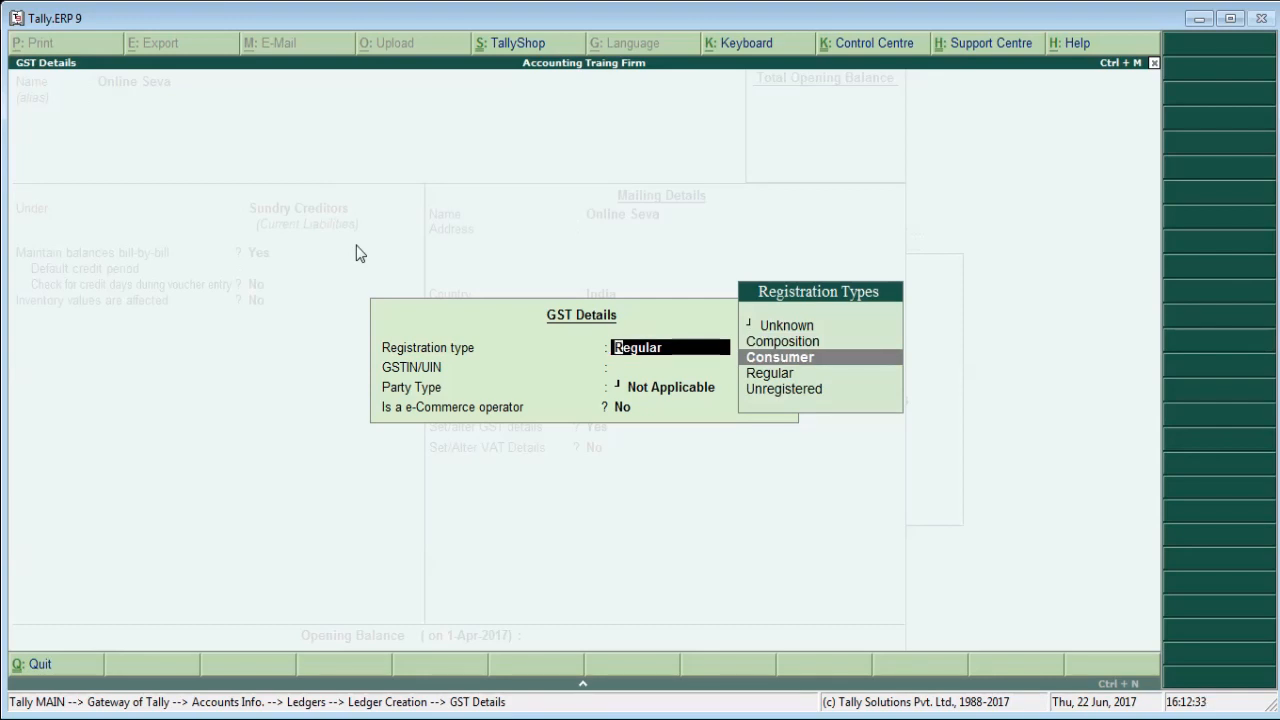
{"action": "key", "text": "Down"}
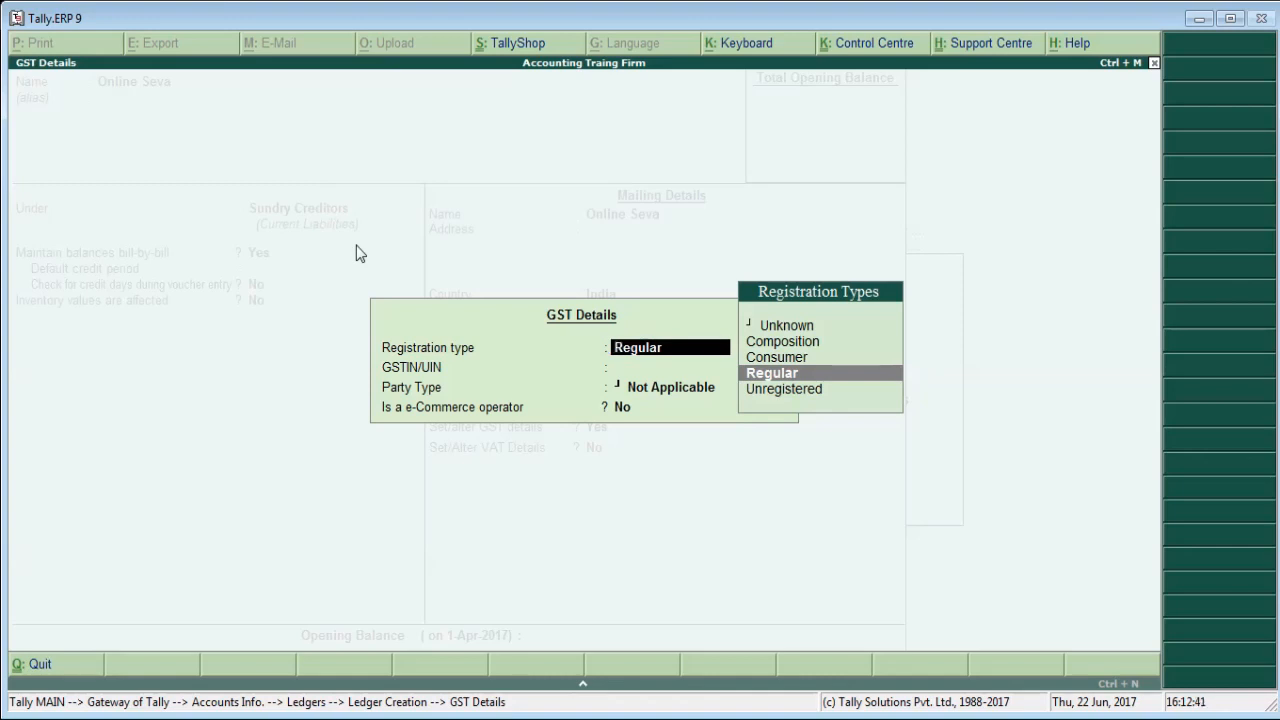
{"action": "key", "text": "Down"}
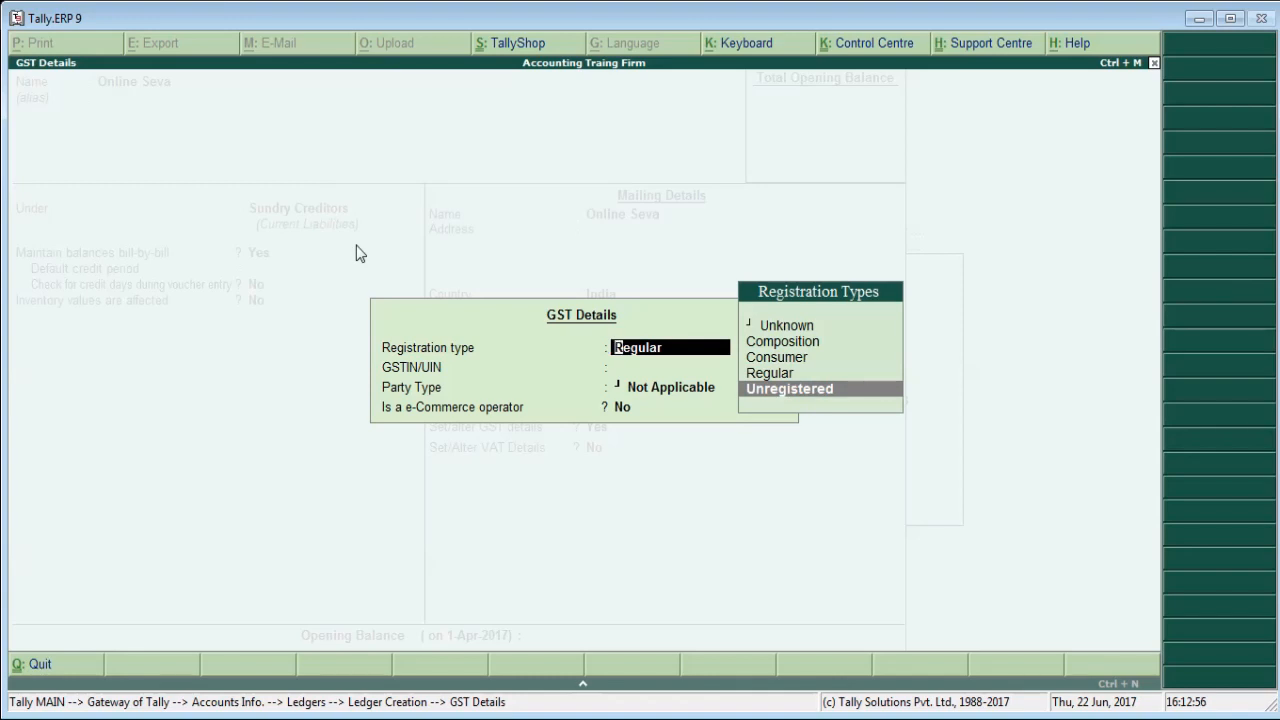
Set the Online Seva ledger's registration type to Regular and leave its GSTIN/UIN blank.
{"action": "key", "text": "Up"}
{"action": "key", "text": "Up"}
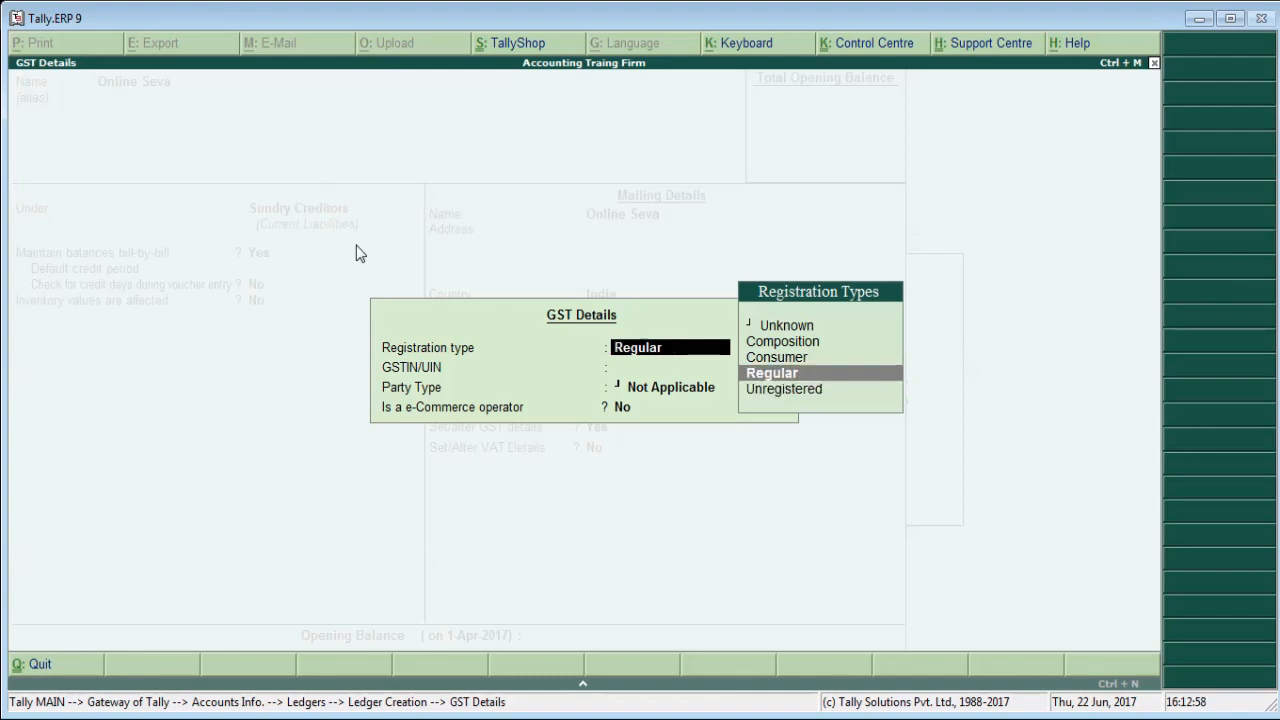
{"action": "key", "text": "Down"}
{"action": "key", "text": "Return"}
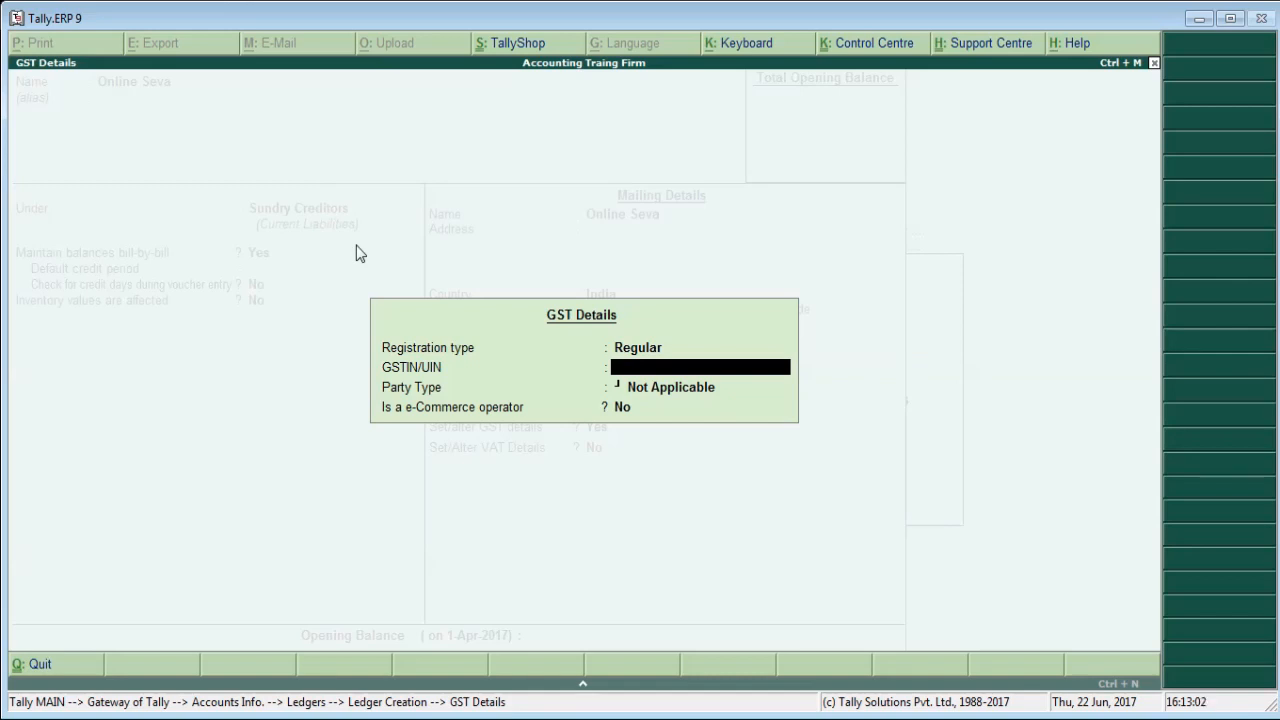
{"action": "key", "text": "Return"}
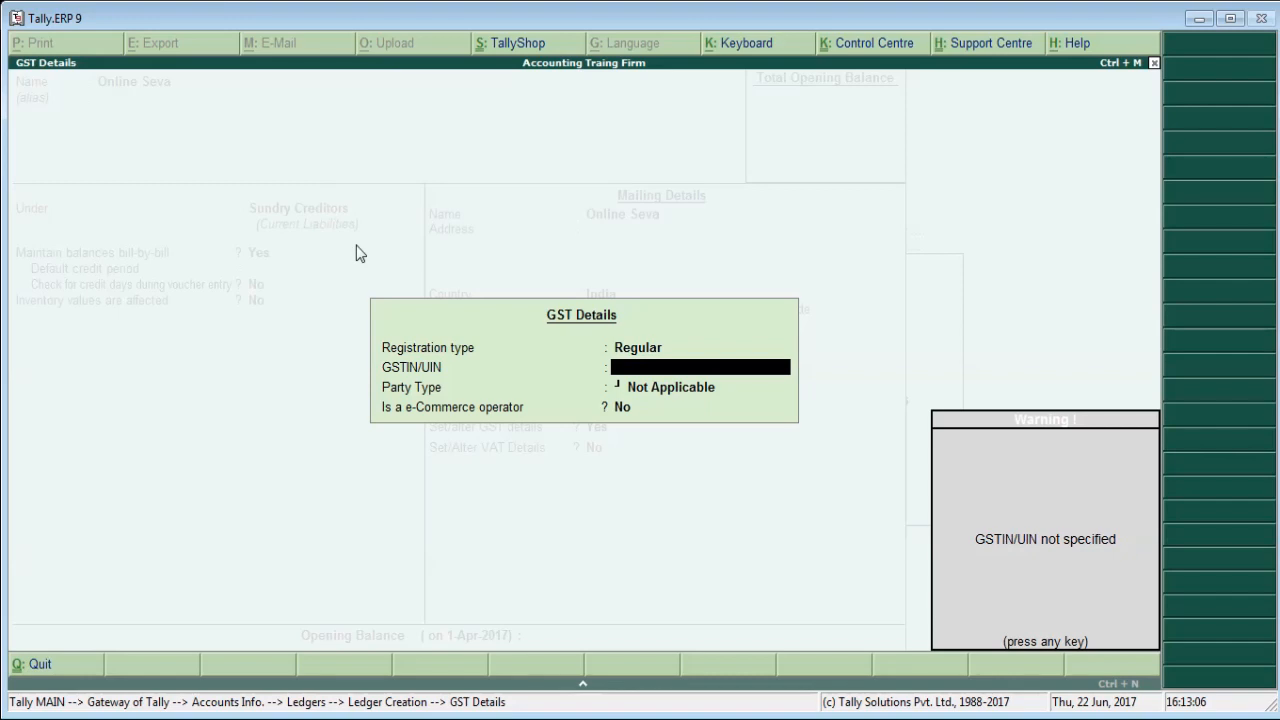
{"action": "key", "text": "Return"}
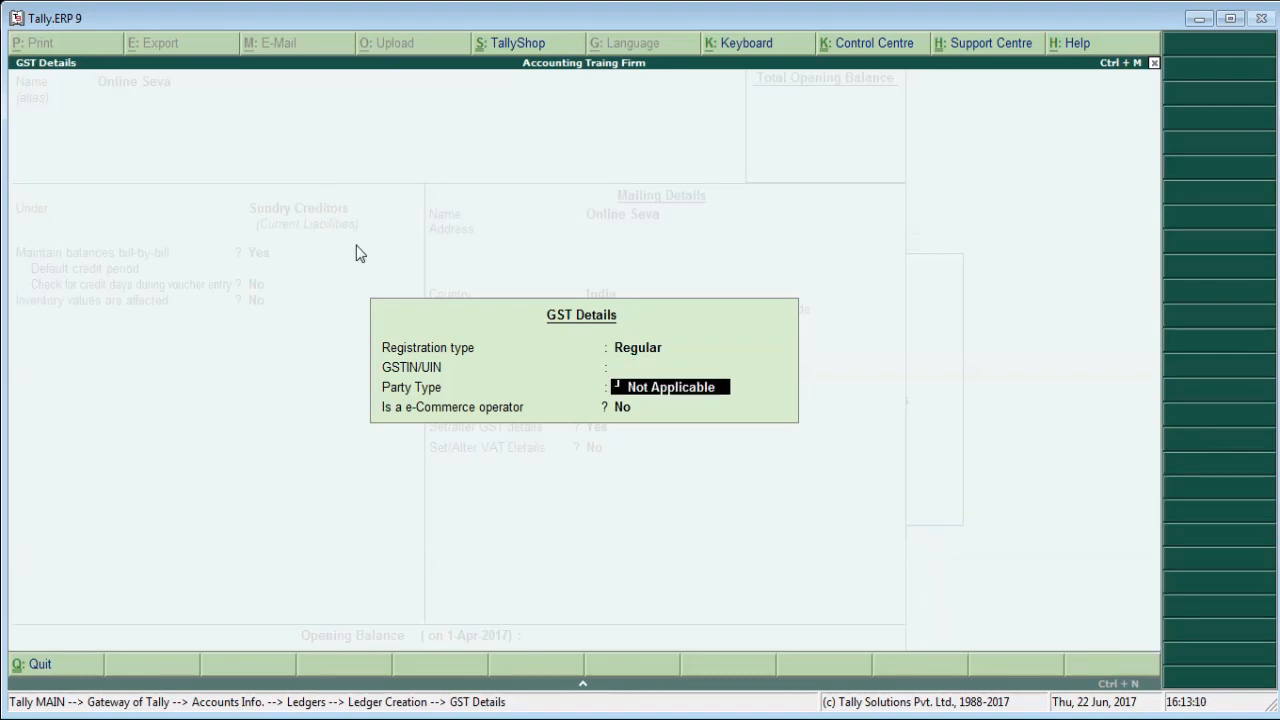
Review the party types, choose Not Applicable, and accept the GST details with the e-Commerce operator option at No.
{"action": "key", "text": "space"}
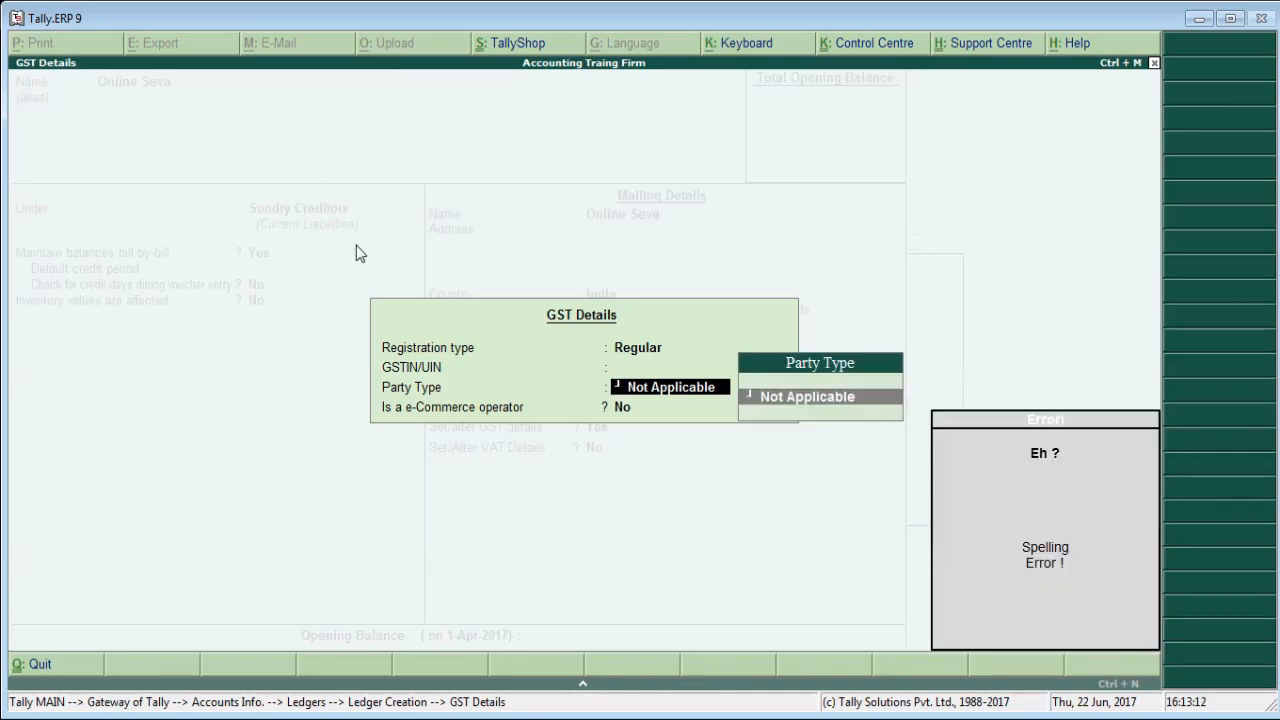
{"action": "key", "text": "BackSpace"}
{"action": "key", "text": "BackSpace"}
{"action": "key", "text": "BackSpace"}
{"action": "key", "text": "BackSpace"}
{"action": "key", "text": "BackSpace"}
{"action": "key", "text": "BackSpace"}
{"action": "key", "text": "BackSpace"}
{"action": "key", "text": "BackSpace"}
{"action": "key", "text": "BackSpace"}
{"action": "key", "text": "BackSpace"}
{"action": "key", "text": "BackSpace"}
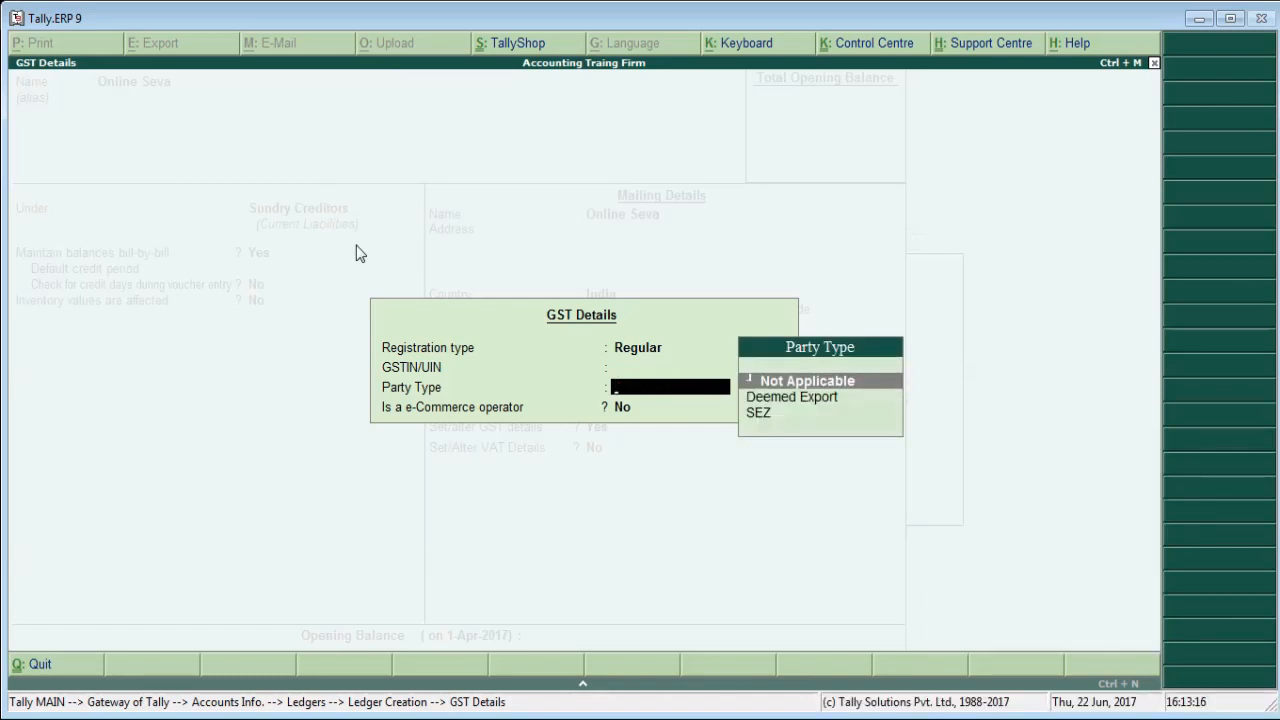
{"action": "key", "text": "Return"}
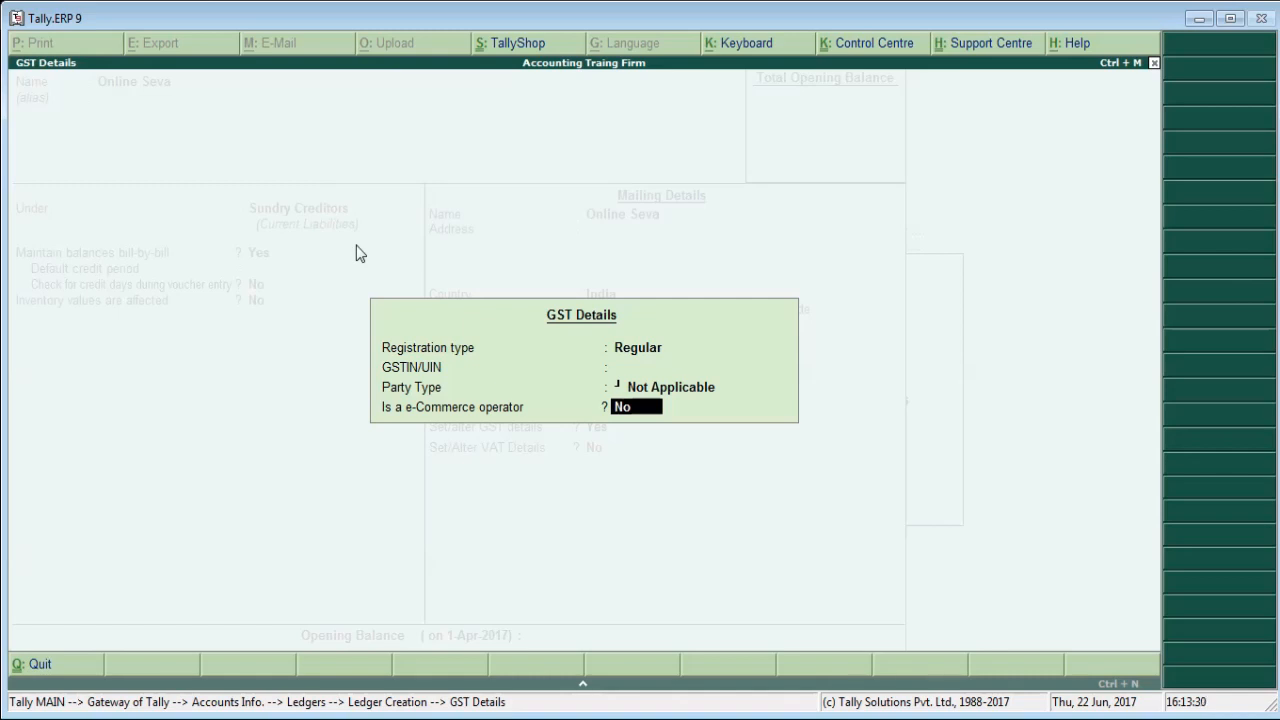
{"action": "key", "text": "Return"}
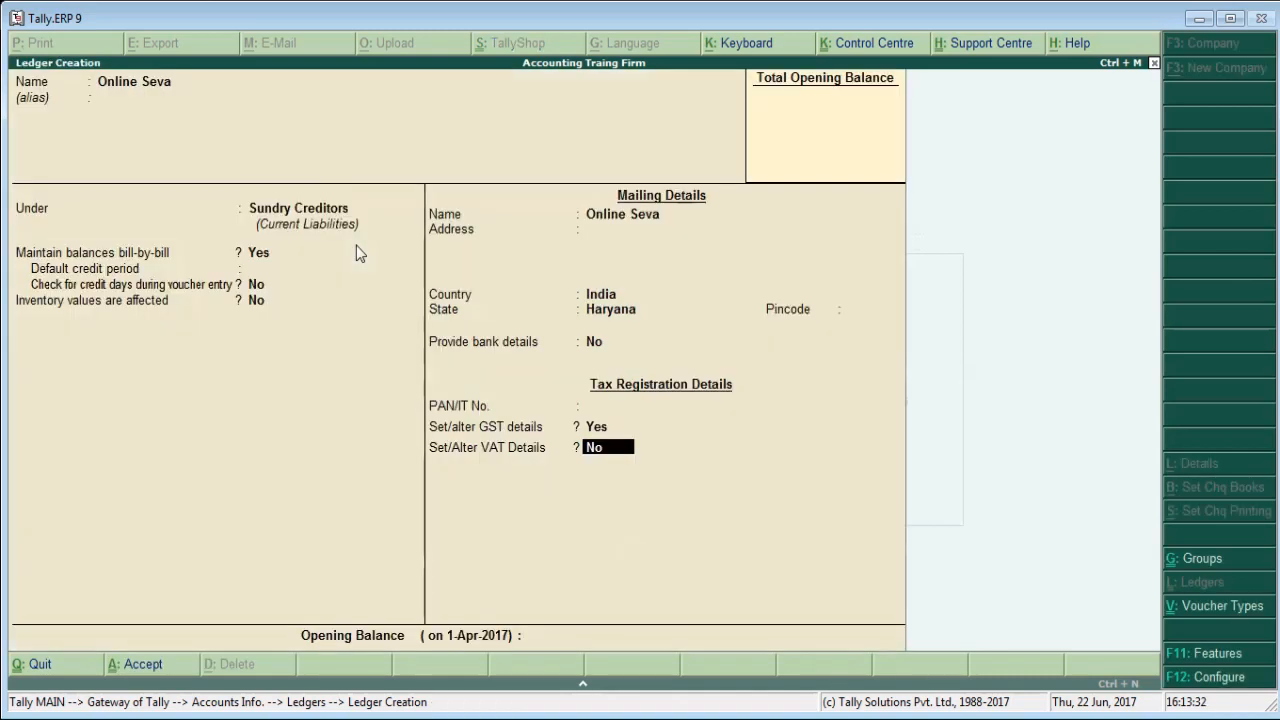
Leave Set/Alter VAT Details at No and save the Online Seva ledger.
{"action": "key", "text": "Return"}
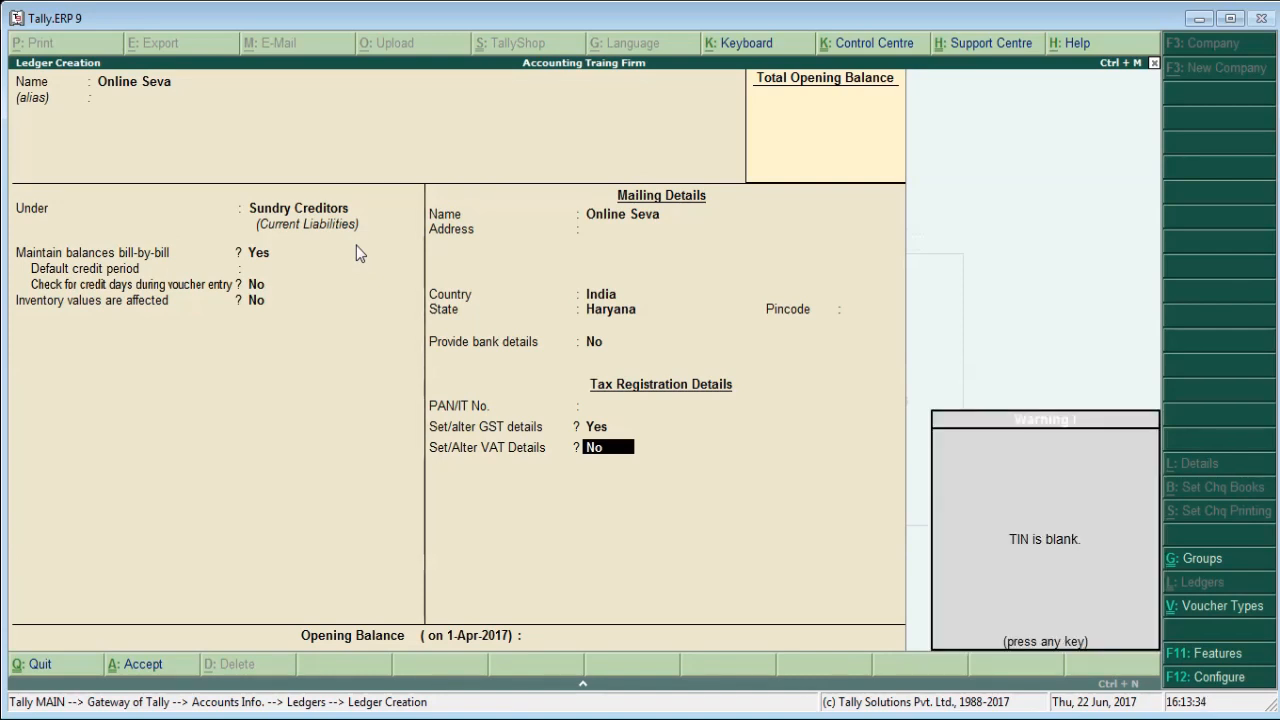
{"action": "key", "text": "Return"}
{"action": "key", "text": "Return"}
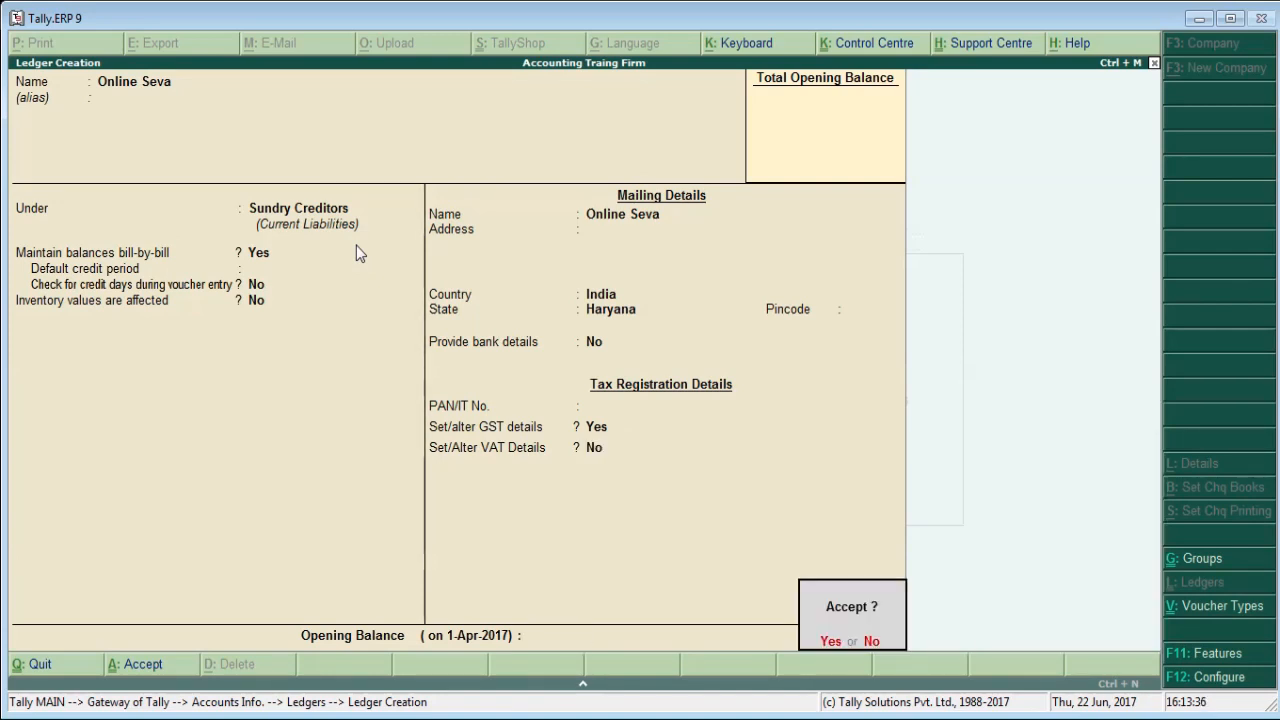
{"action": "key", "text": "Return"}
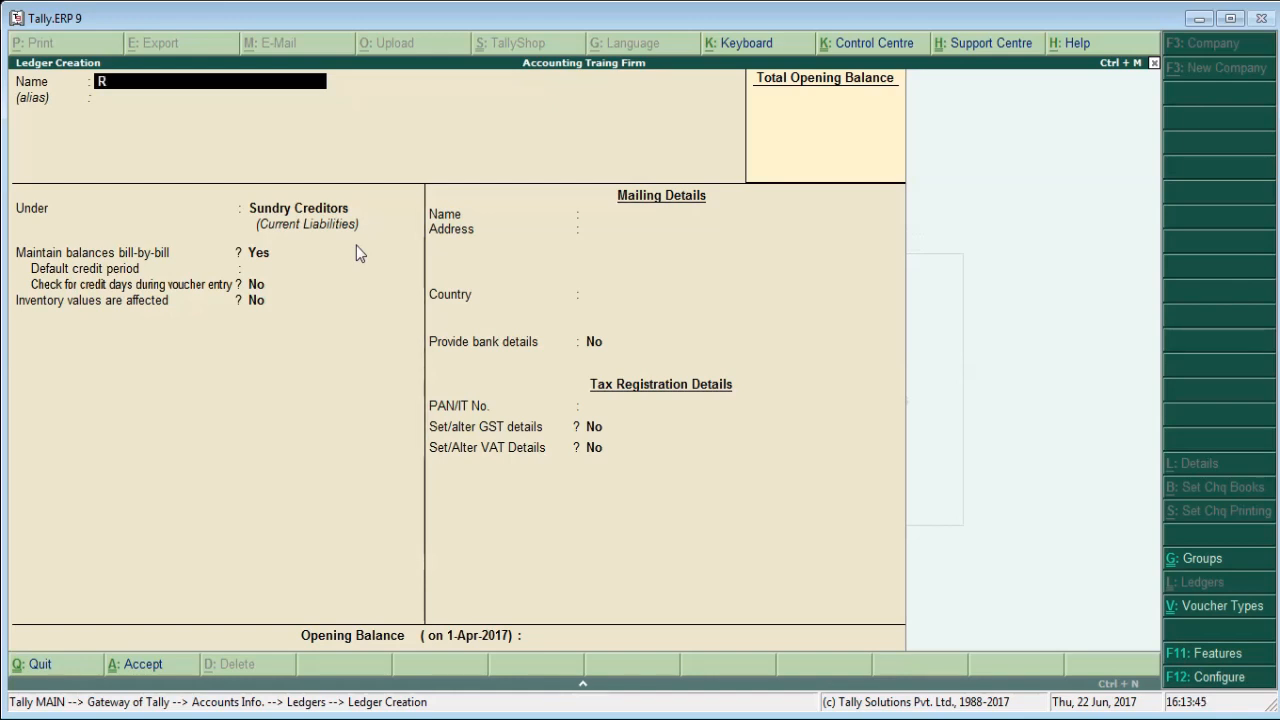
Name the new ledger CGST Purchase and place it under the Purchase Accounts group.
{"action": "type", "text": "P"}
{"action": "key", "text": "BackSpace"}
{"action": "type", "text": "CGST Purchase"}
{"action": "key", "text": "Return"}
{"action": "key", "text": "Return"}
{"action": "type", "text": "Pu"}
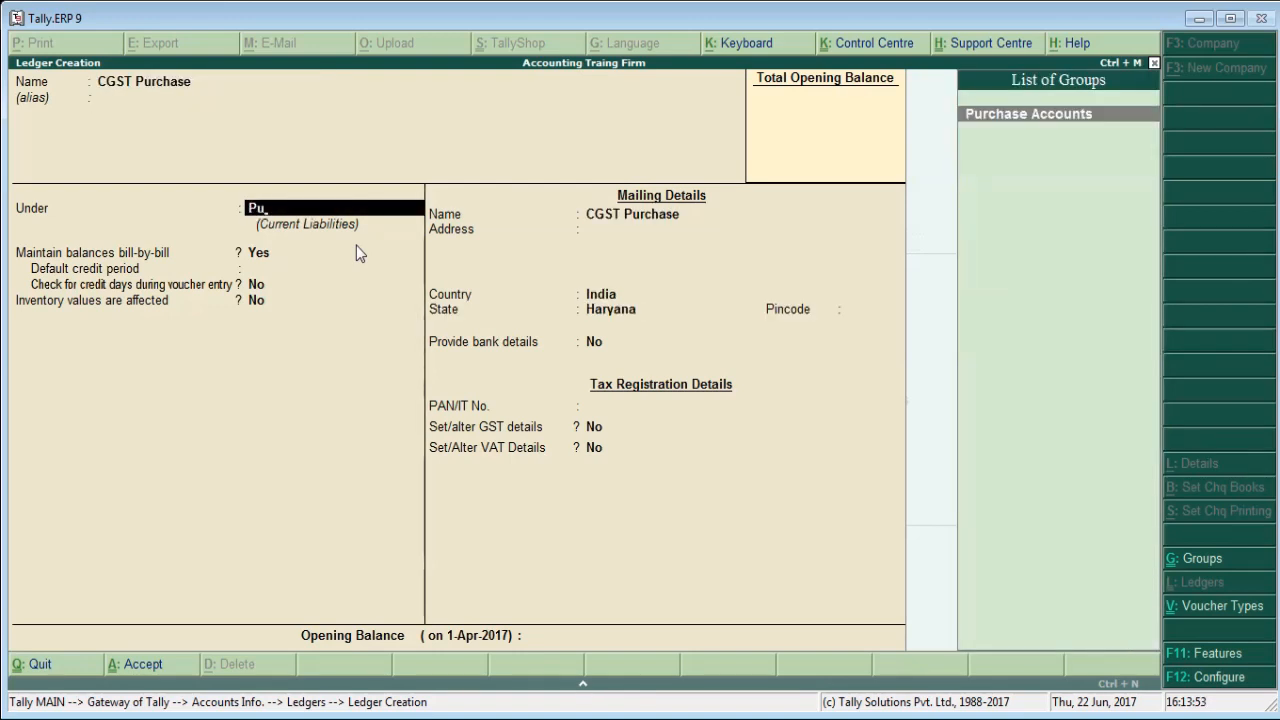
{"action": "key", "text": "Return"}
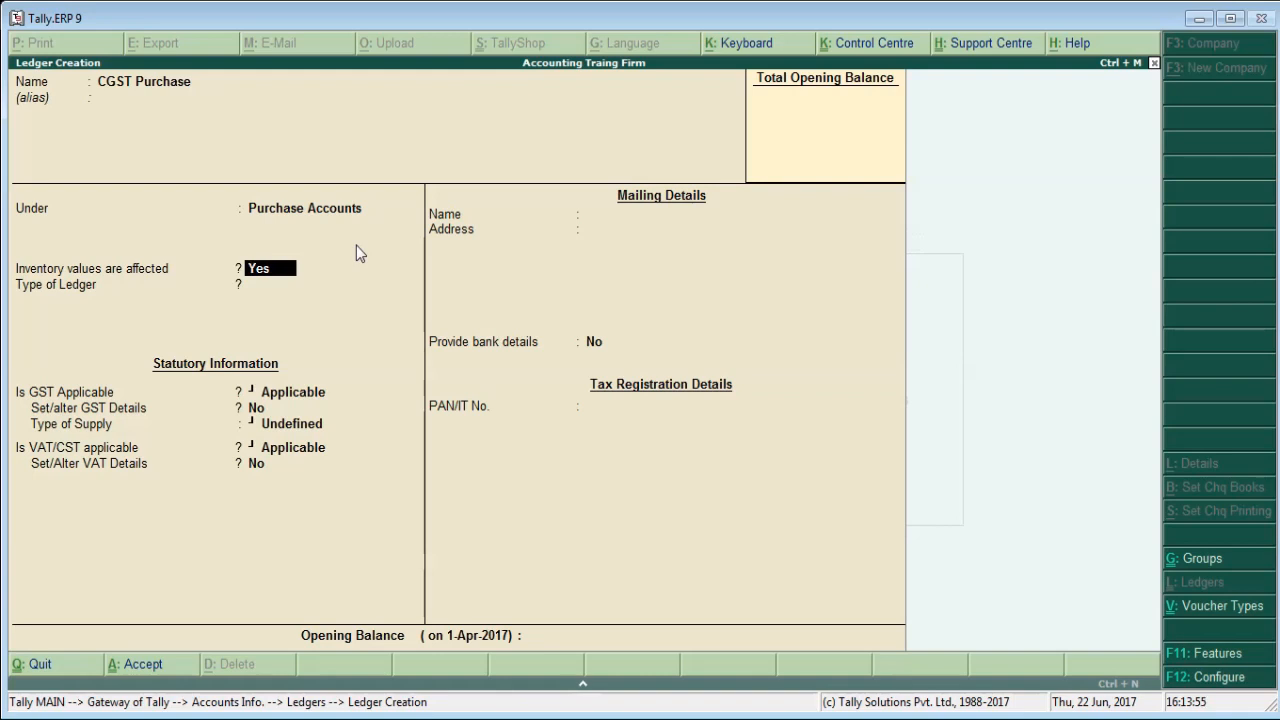
Keep GST as Applicable for the CGST Purchase ledger and set Set/alter GST Details to Yes.
{"action": "key", "text": "Return"}
{"action": "key", "text": "Return"}
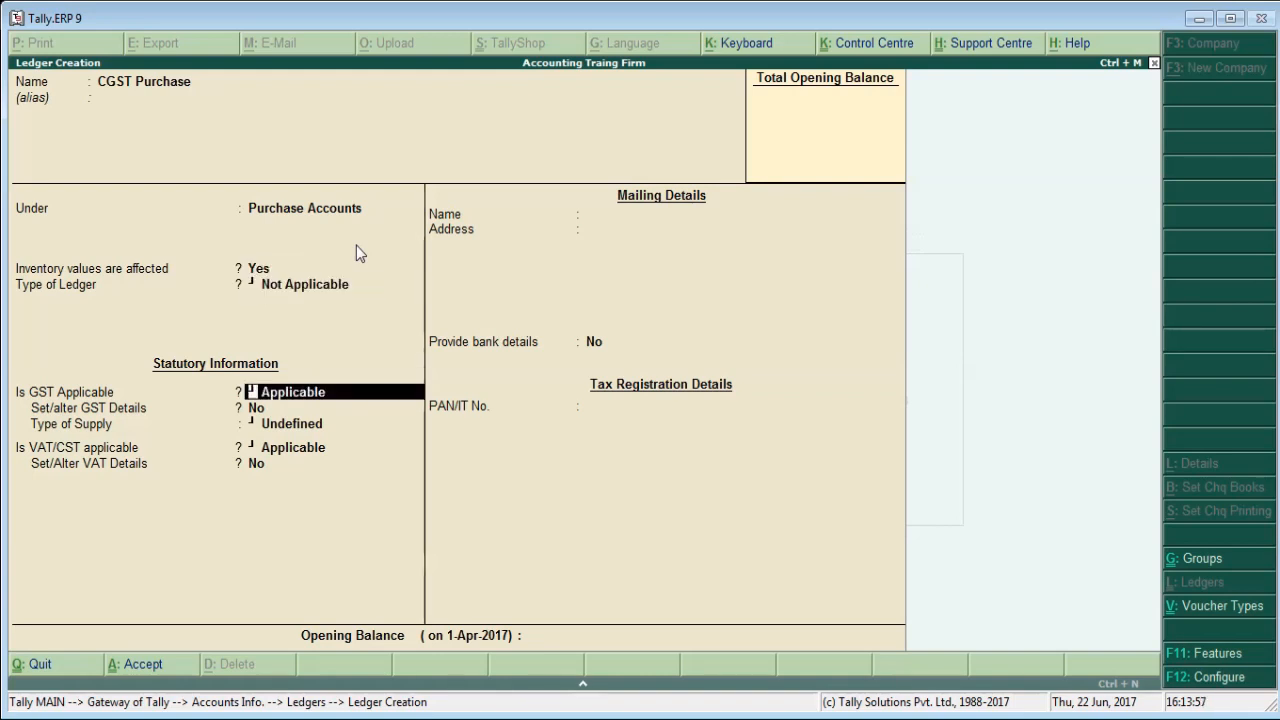
{"action": "key", "text": "Return"}
{"action": "type", "text": "y"}
Set the nature of transaction to Purchase Taxable and the Integrated Tax rate to 18%, and accept the tax rate details.
{"action": "key", "text": "Return"}
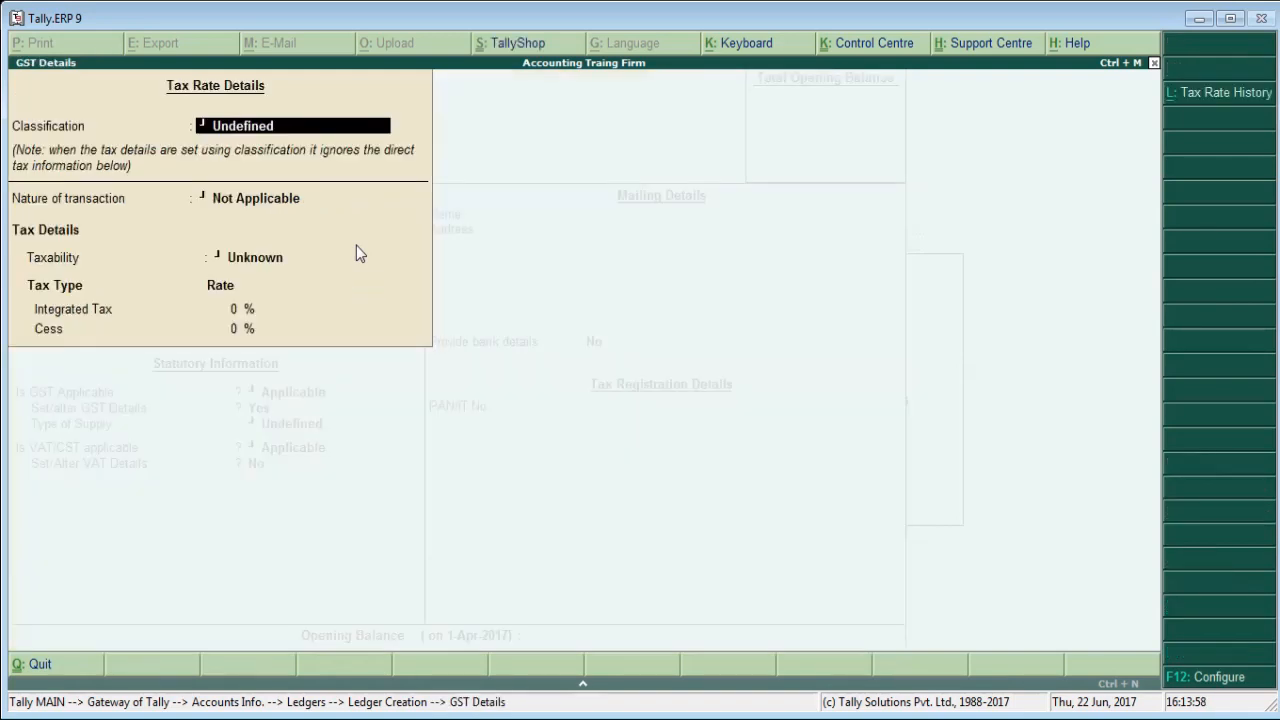
{"action": "key", "text": "Return"}
{"action": "key", "text": "Down"}
{"action": "key", "text": "Down"}
{"action": "key", "text": "Down"}
{"action": "key", "text": "Down"}
{"action": "key", "text": "Down"}
{"action": "key", "text": "Down"}
{"action": "key", "text": "Down"}
{"action": "key", "text": "Down"}
{"action": "key", "text": "Down"}
{"action": "key", "text": "Down"}
{"action": "key", "text": "Down"}
{"action": "key", "text": "Down"}
{"action": "key", "text": "Down"}
{"action": "key", "text": "Down"}
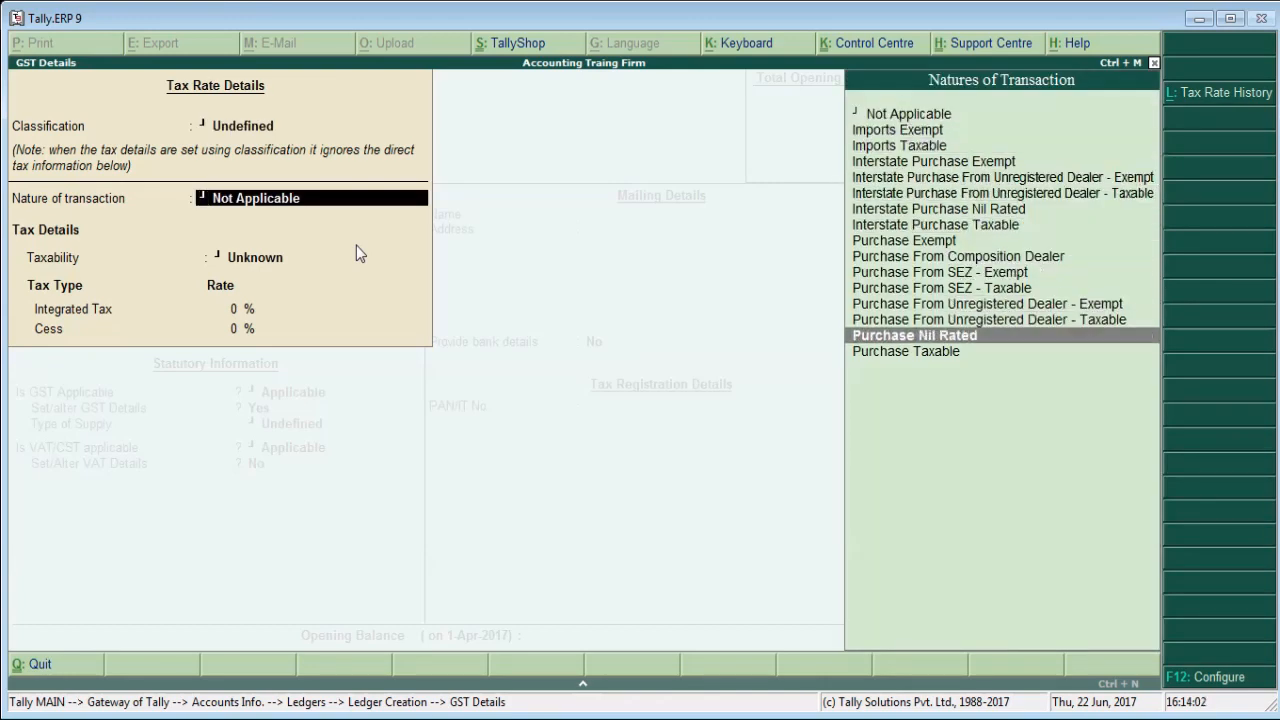
{"action": "key", "text": "Down"}
{"action": "key", "text": "Return"}
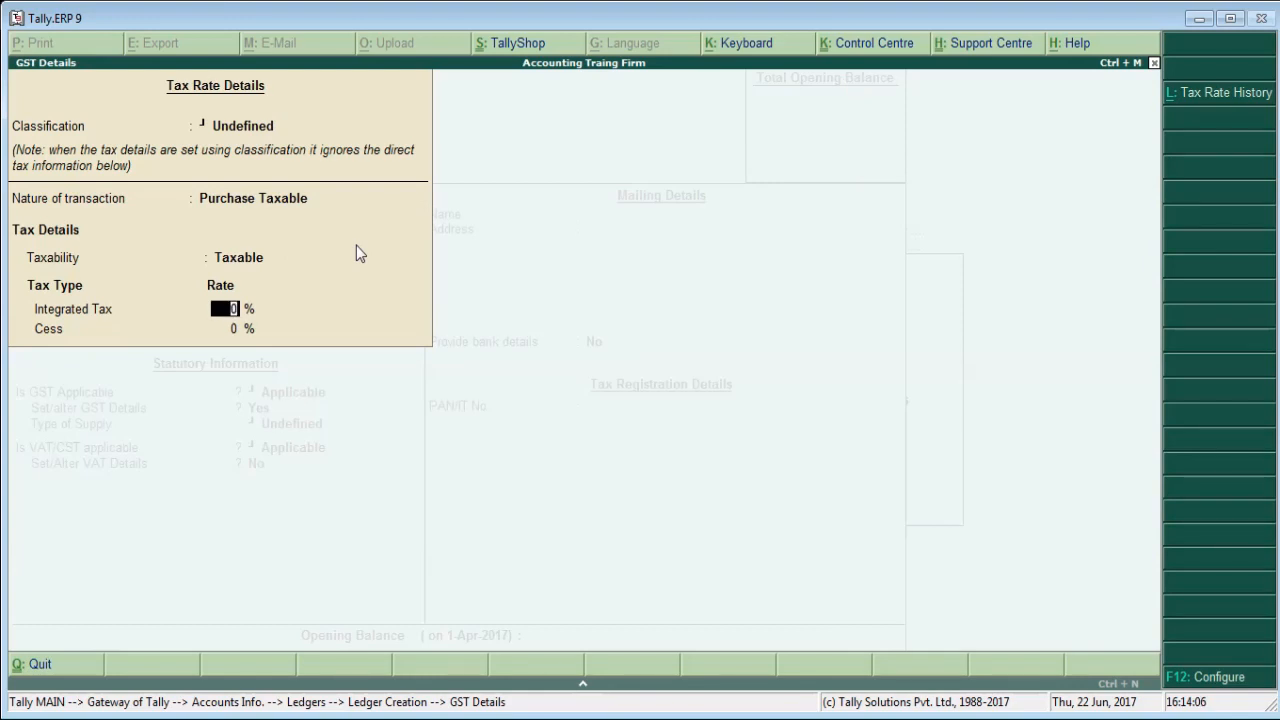
{"action": "type", "text": "18"}
{"action": "key", "text": "Return"}
{"action": "key", "text": "Return"}
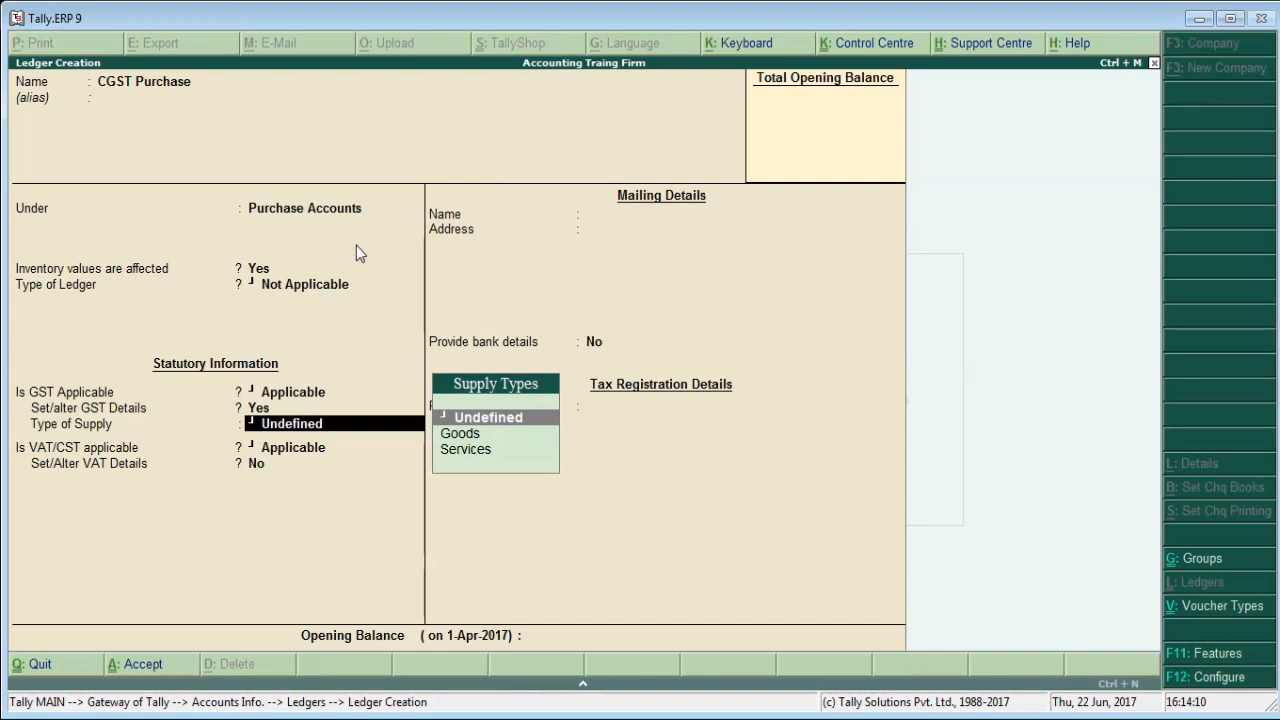
Set the type of supply to Goods and save the CGST Purchase ledger.
{"action": "key", "text": "Down"}
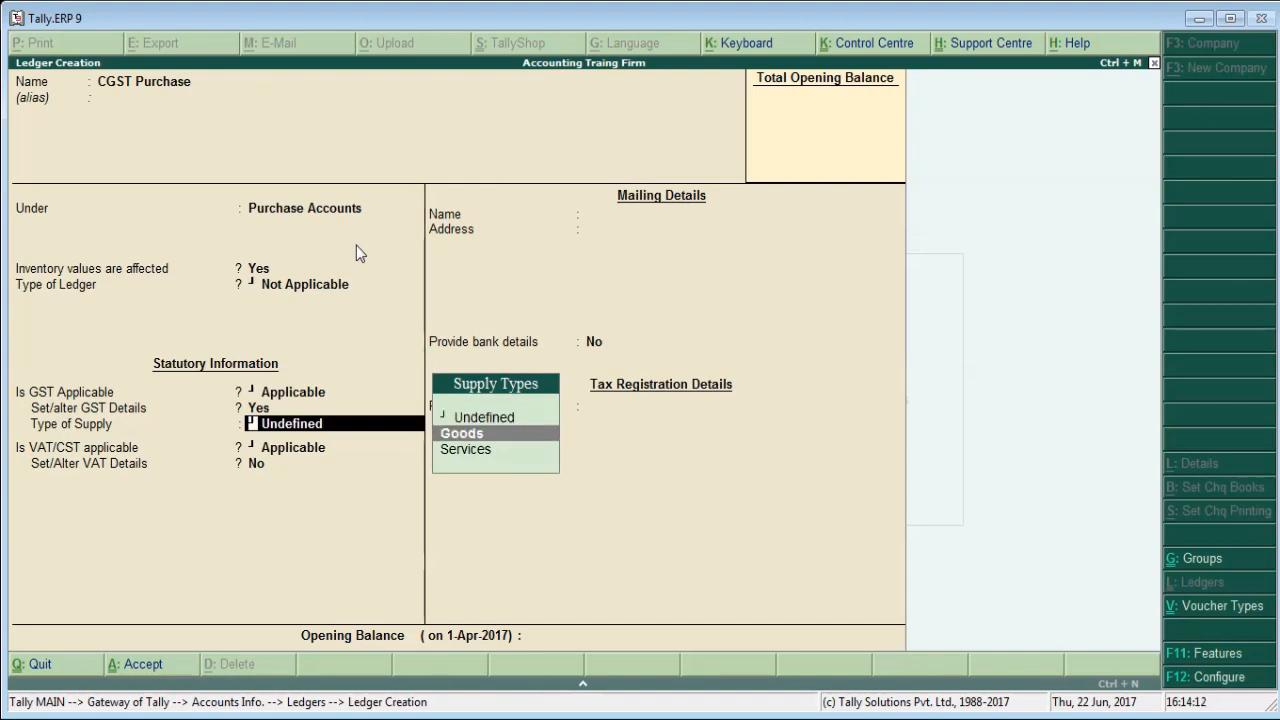
{"action": "key", "text": "Return"}
{"action": "key", "text": "Return"}
{"action": "key", "text": "Return"}
{"action": "key", "text": "Return"}
{"action": "key", "text": "Return"}
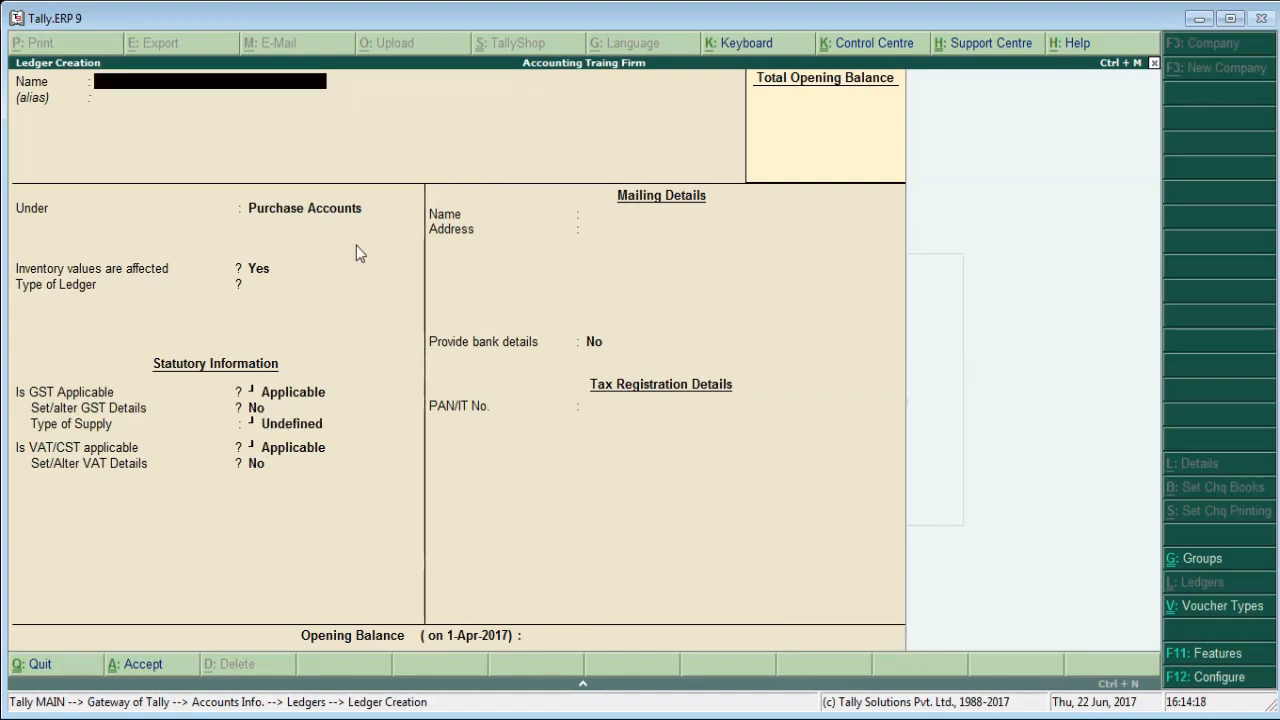
Name the next new ledger CGST and place it under the Duties & Taxes group.
{"action": "type", "text": "CGST"}
{"action": "key", "text": "Return"}
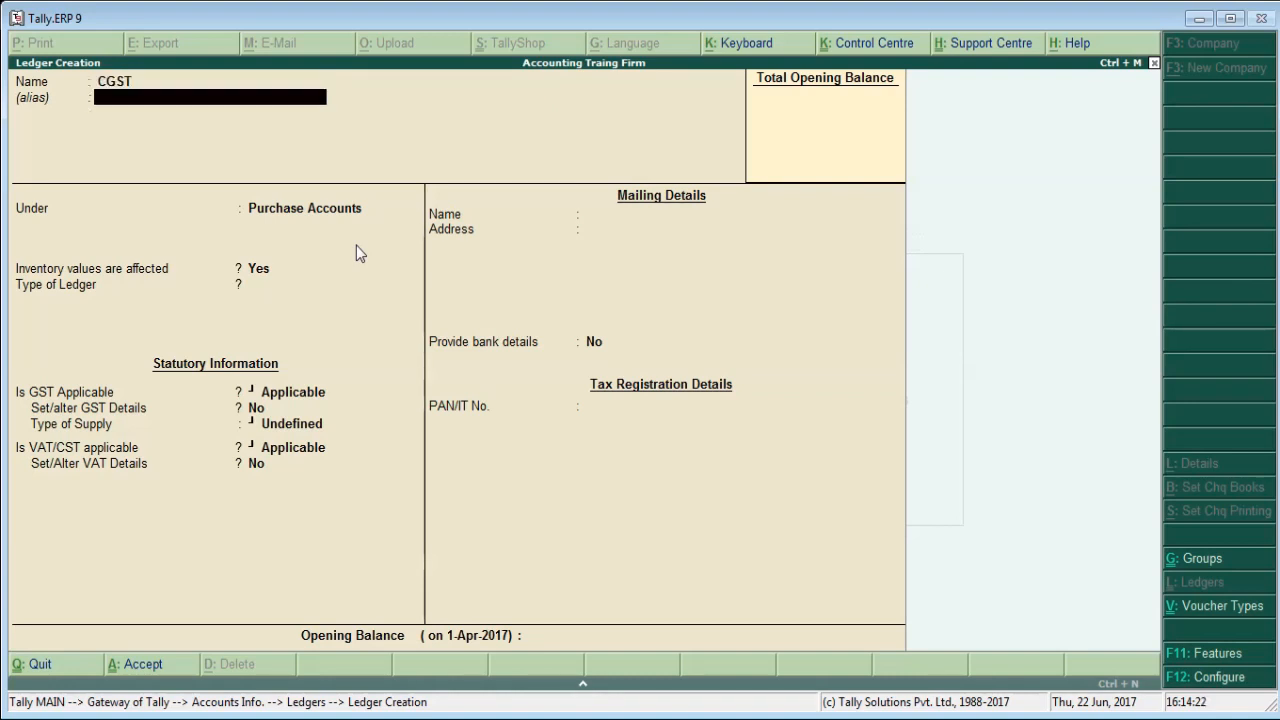
{"action": "key", "text": "Return"}
{"action": "type", "text": "Dut"}
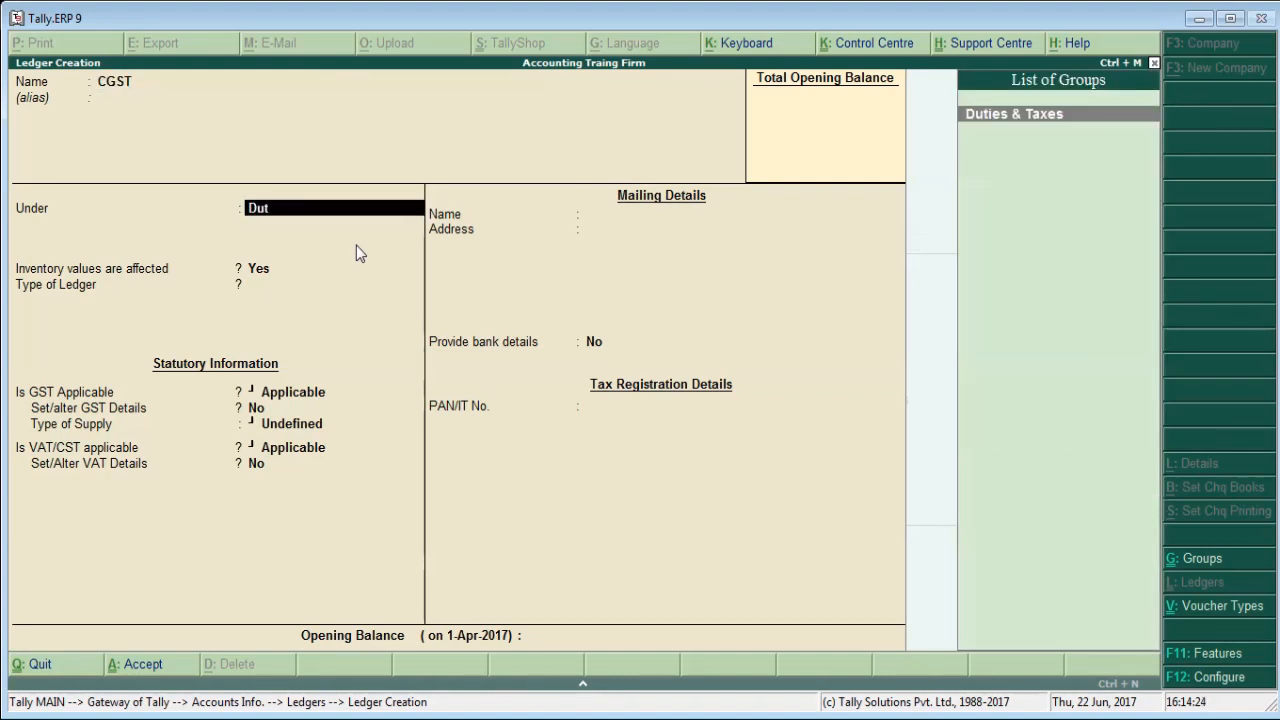
{"action": "key", "text": "Return"}
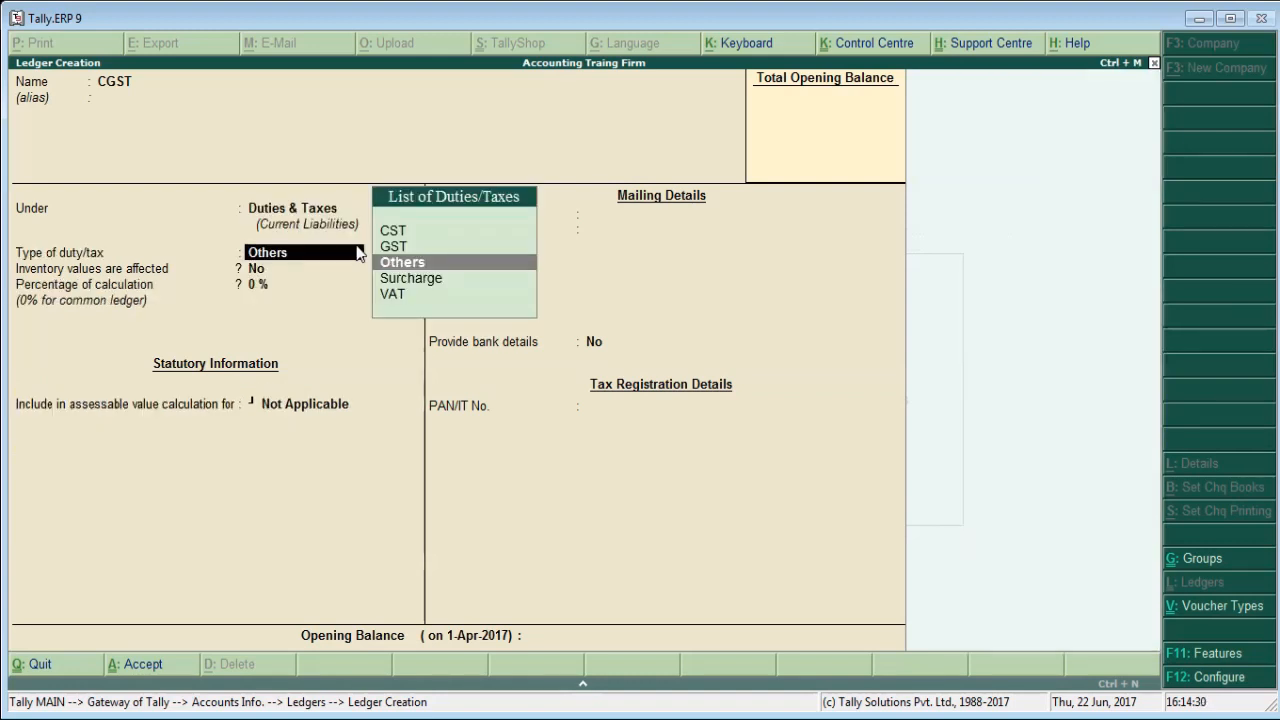
Set the CGST ledger's type of duty/tax to GST.
{"action": "key", "text": "Up"}
{"action": "key", "text": "Up"}
{"action": "key", "text": "Down"}
{"action": "key", "text": "Down"}
{"action": "key", "text": "Up"}
{"action": "key", "text": "Return"}
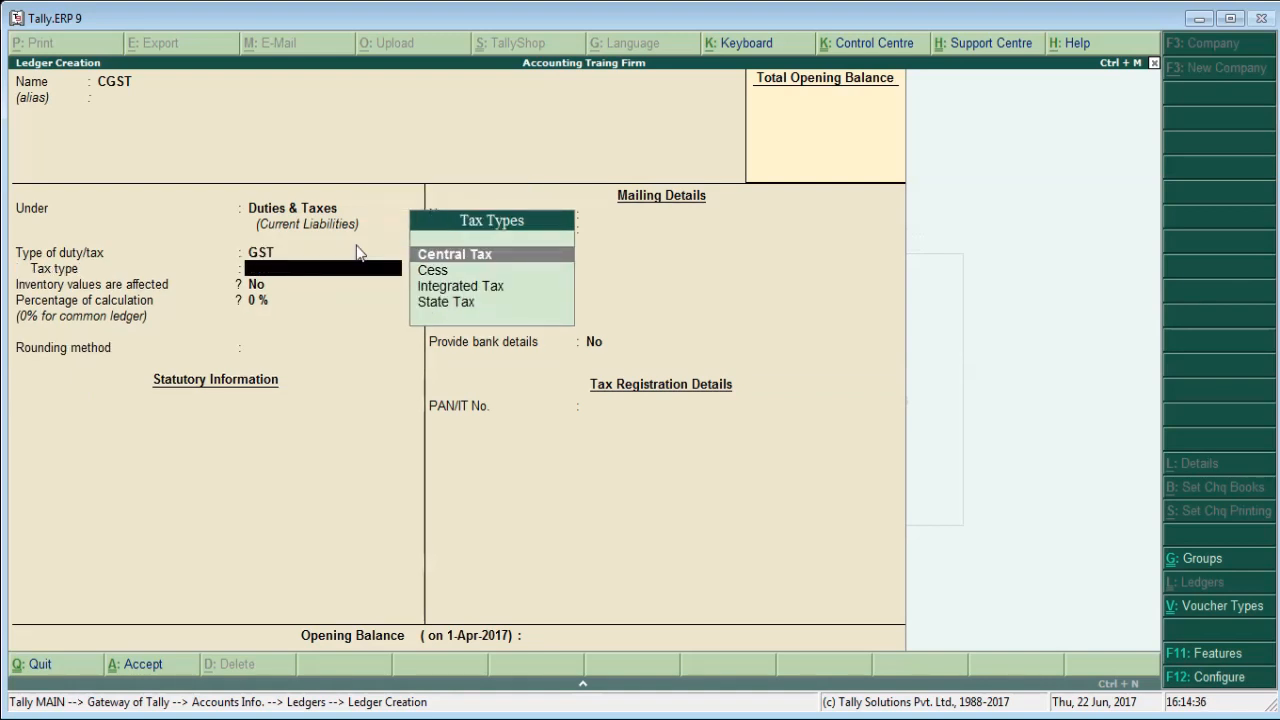
Review the GST tax types and set the CGST ledger's tax type to Central Tax.
{"action": "key", "text": "Down"}
{"action": "key", "text": "Down"}
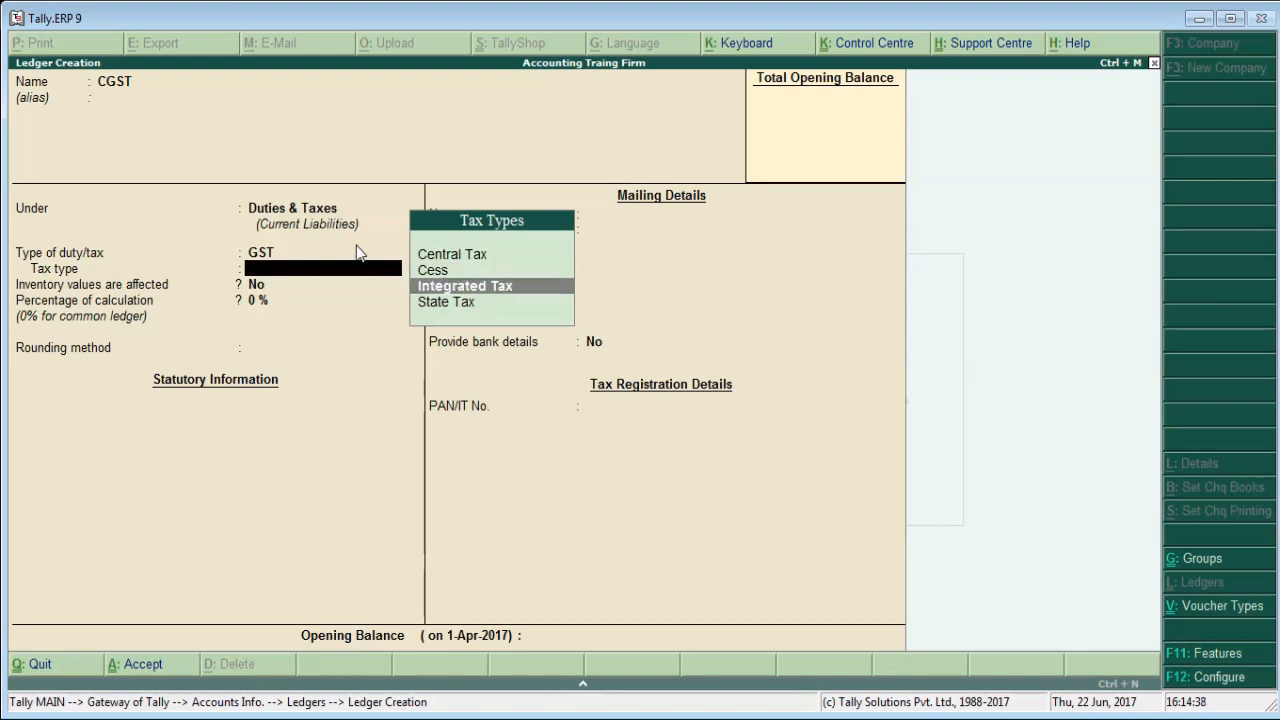
{"action": "key", "text": "Up"}
{"action": "key", "text": "Up"}
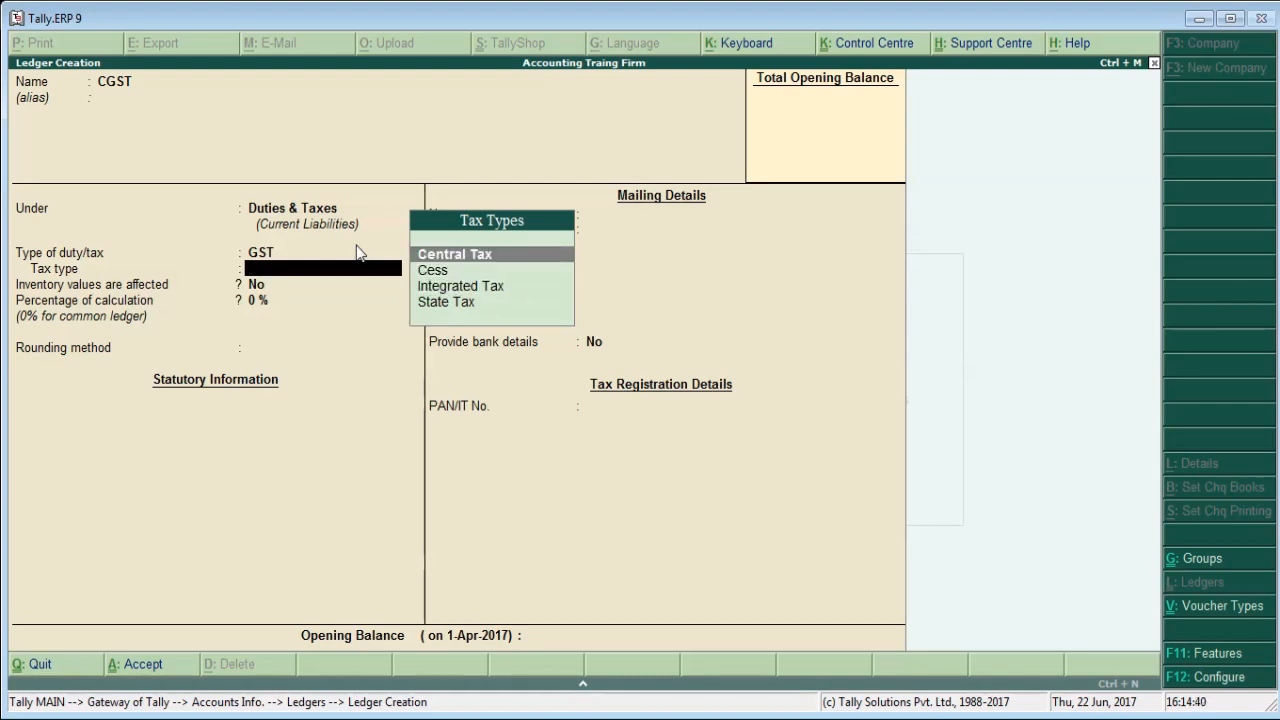
{"action": "key", "text": "Down"}
{"action": "key", "text": "Down"}
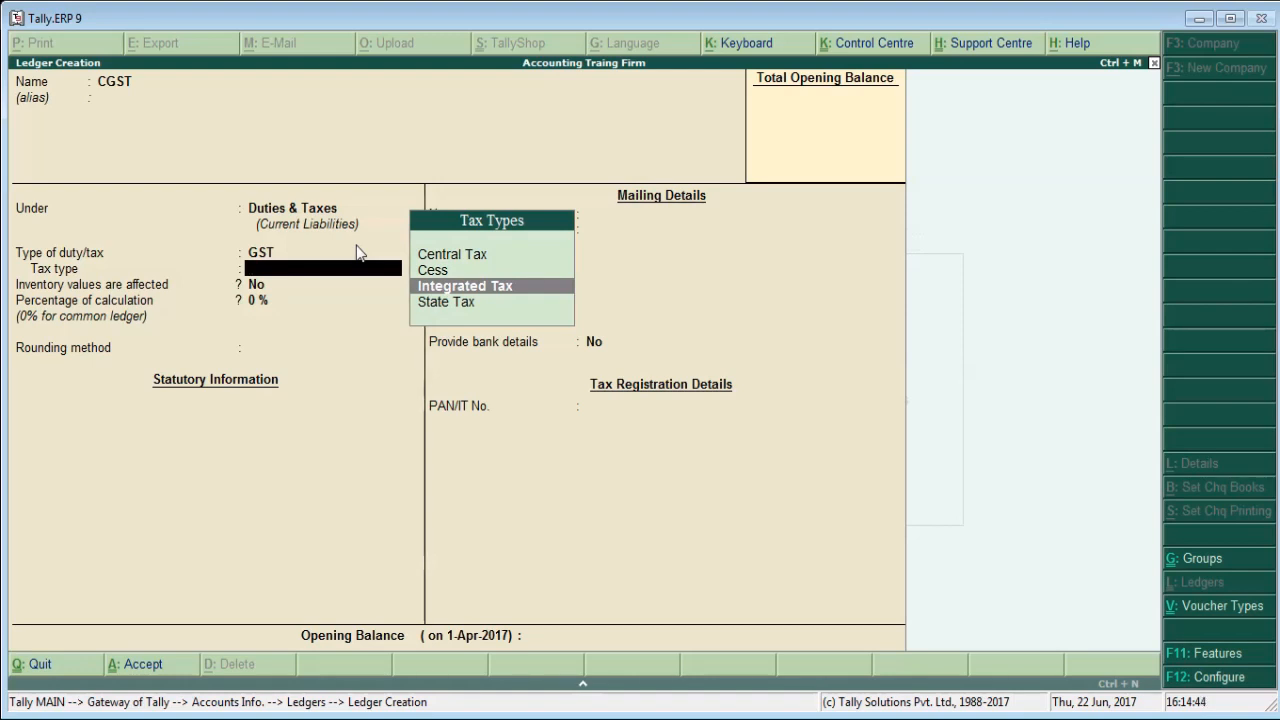
{"action": "key", "text": "Up"}
{"action": "key", "text": "Up"}
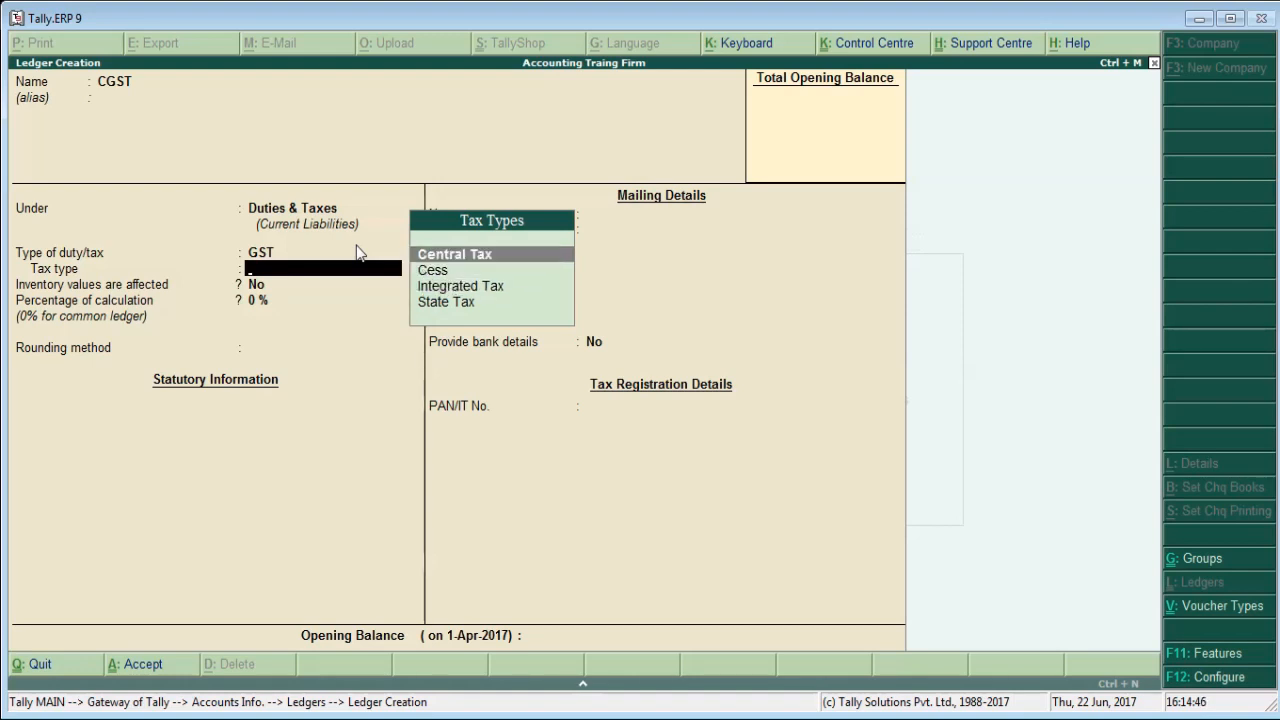
{"action": "key", "text": "Return"}
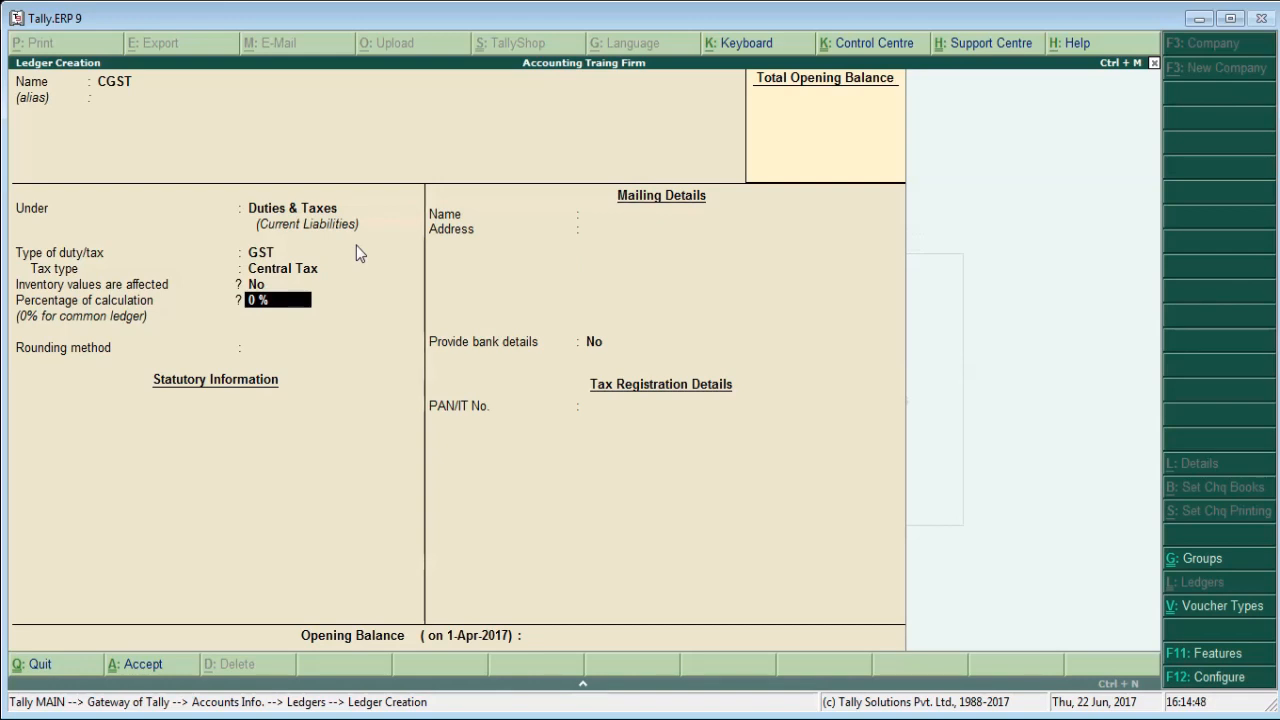
Save the CGST ledger with its percentage of calculation at 0% and request to quit ledger creation.
{"action": "key", "text": "Return"}
{"action": "key", "text": "Return"}
{"action": "key", "text": "Return"}
{"action": "key", "text": "Return"}
{"action": "key", "text": "Return"}
{"action": "key", "text": "Escape"}
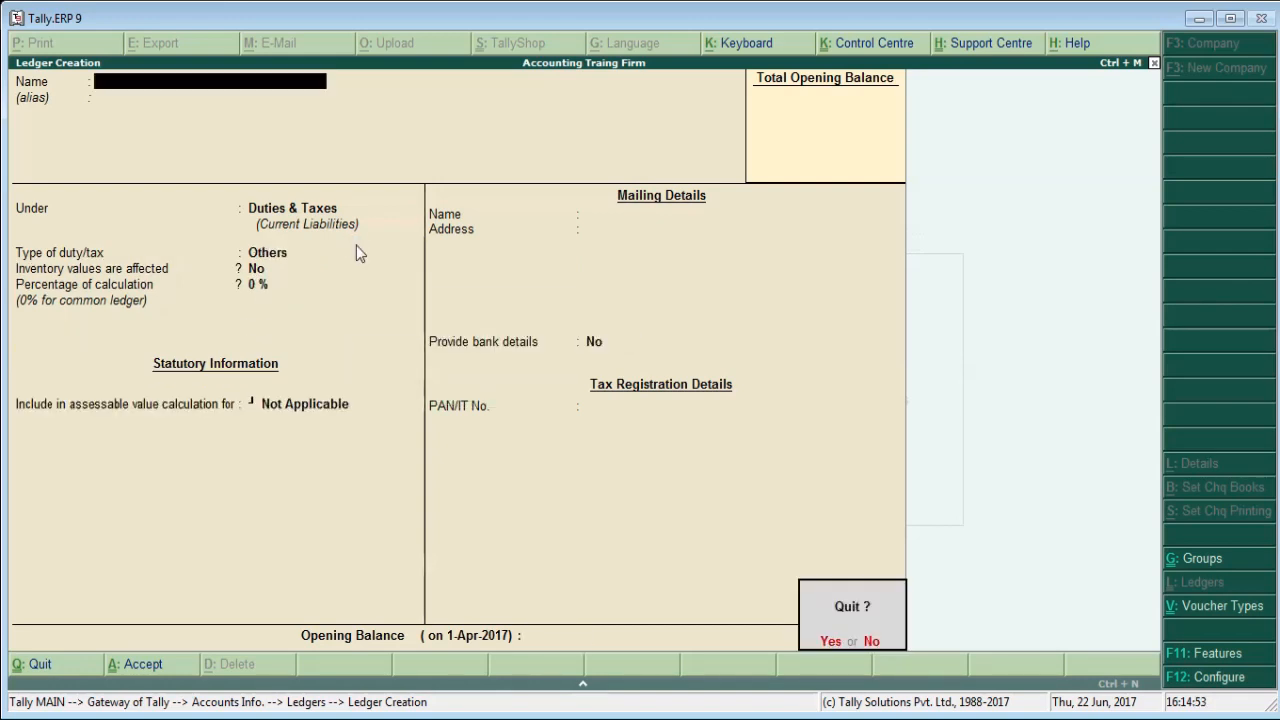
Quit ledger creation, return to the Gateway of Tally and open a new Purchase accounting voucher.
{"action": "key", "text": "Return"}
{"action": "key", "text": "Escape"}
{"action": "key", "text": "Escape"}
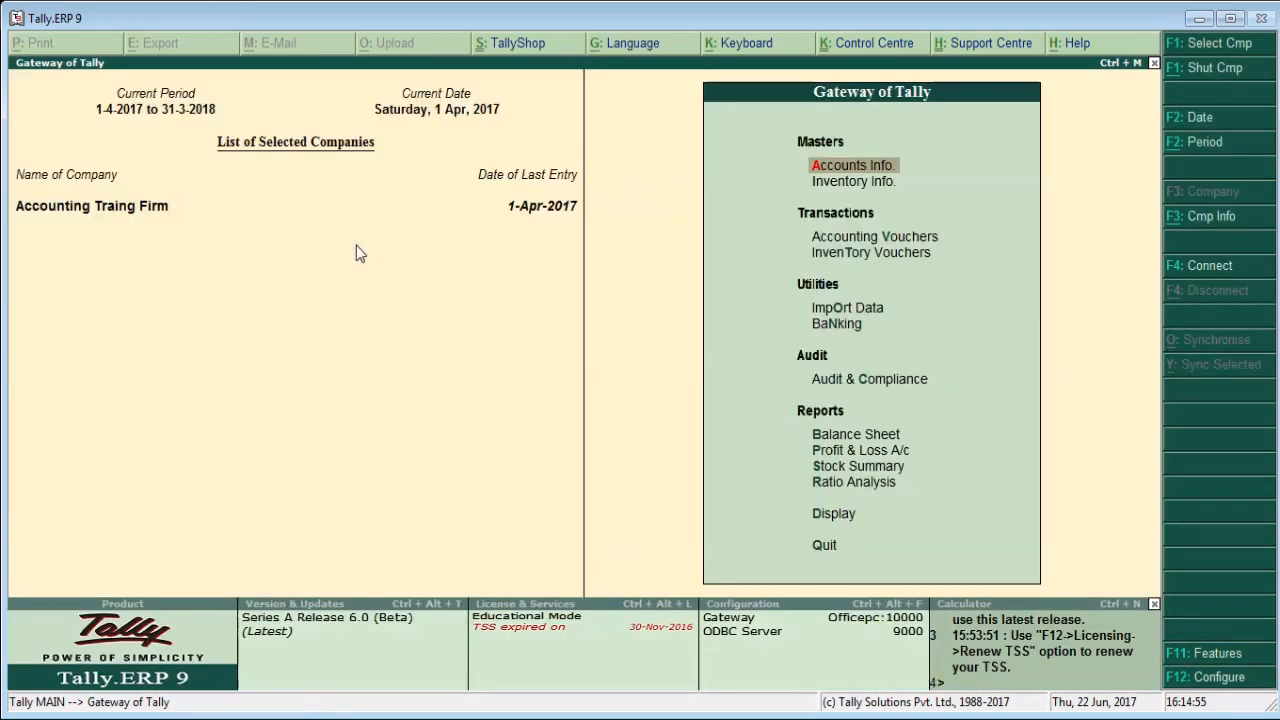
{"action": "key", "text": "Down"}
{"action": "key", "text": "Down"}
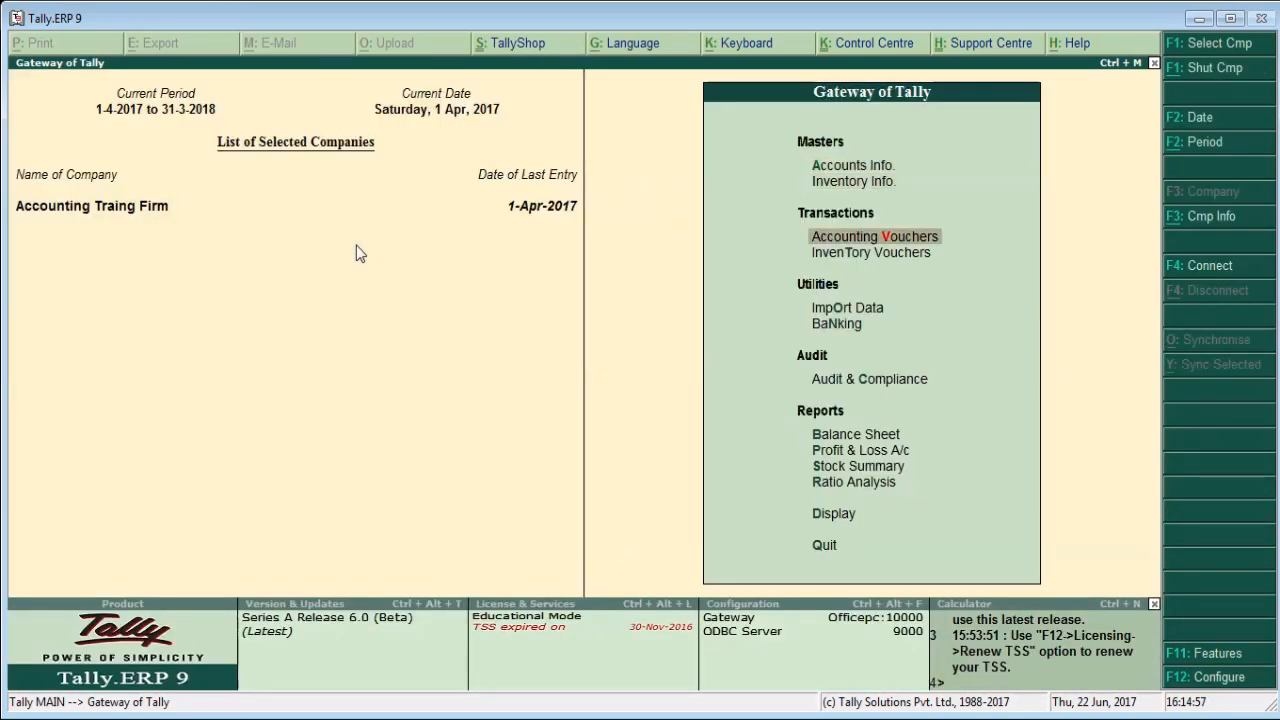
{"action": "key", "text": "Return"}
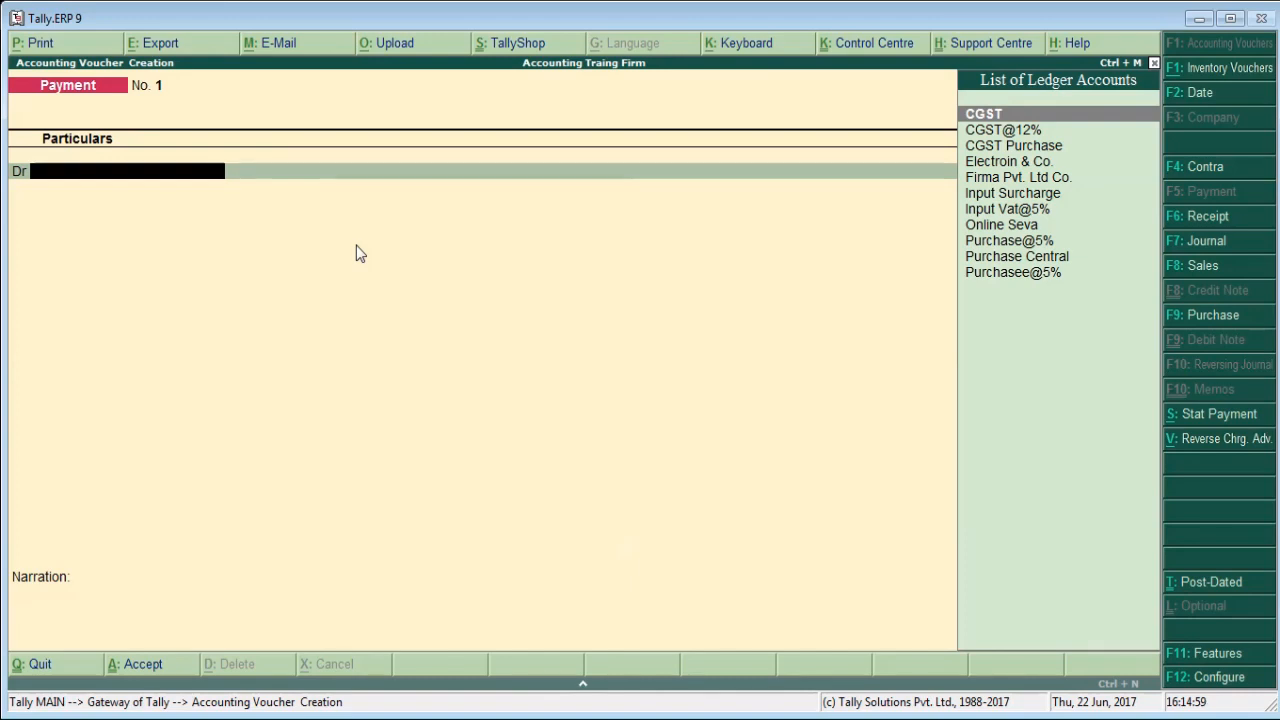
{"action": "key", "text": "F9"}
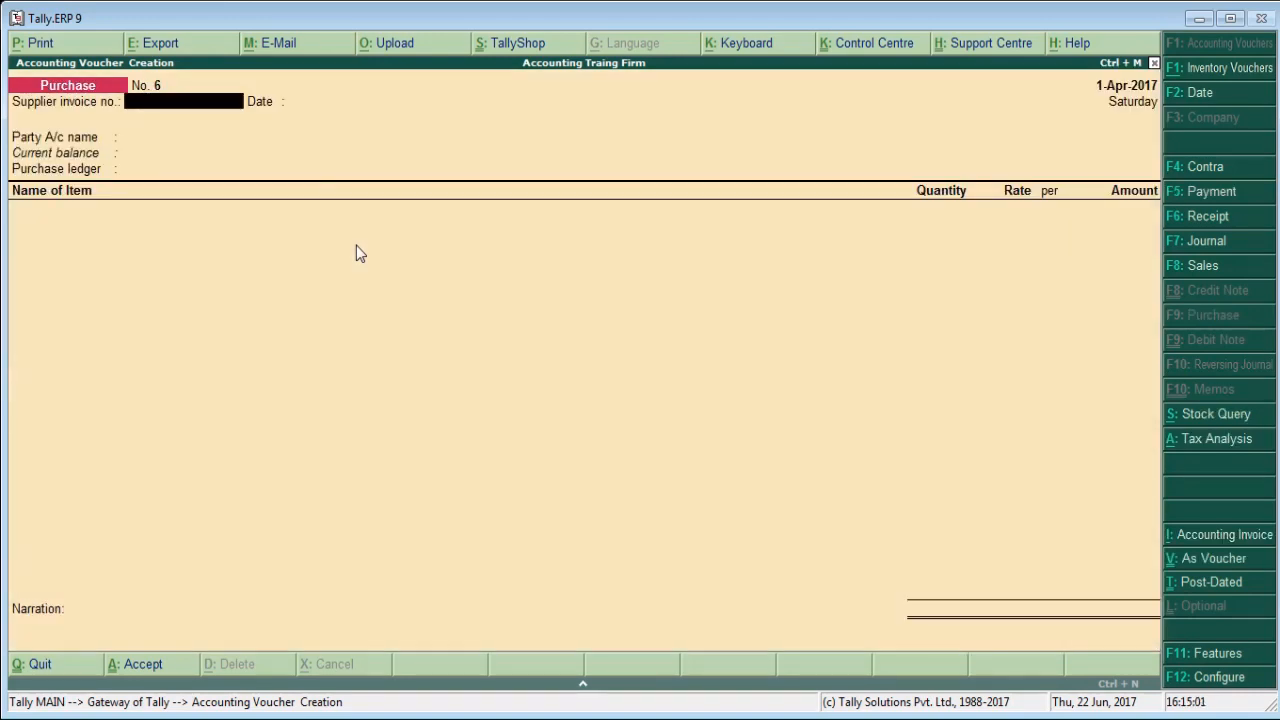
{"action": "type", "text": "123456"}
{"action": "key", "text": "Return"}
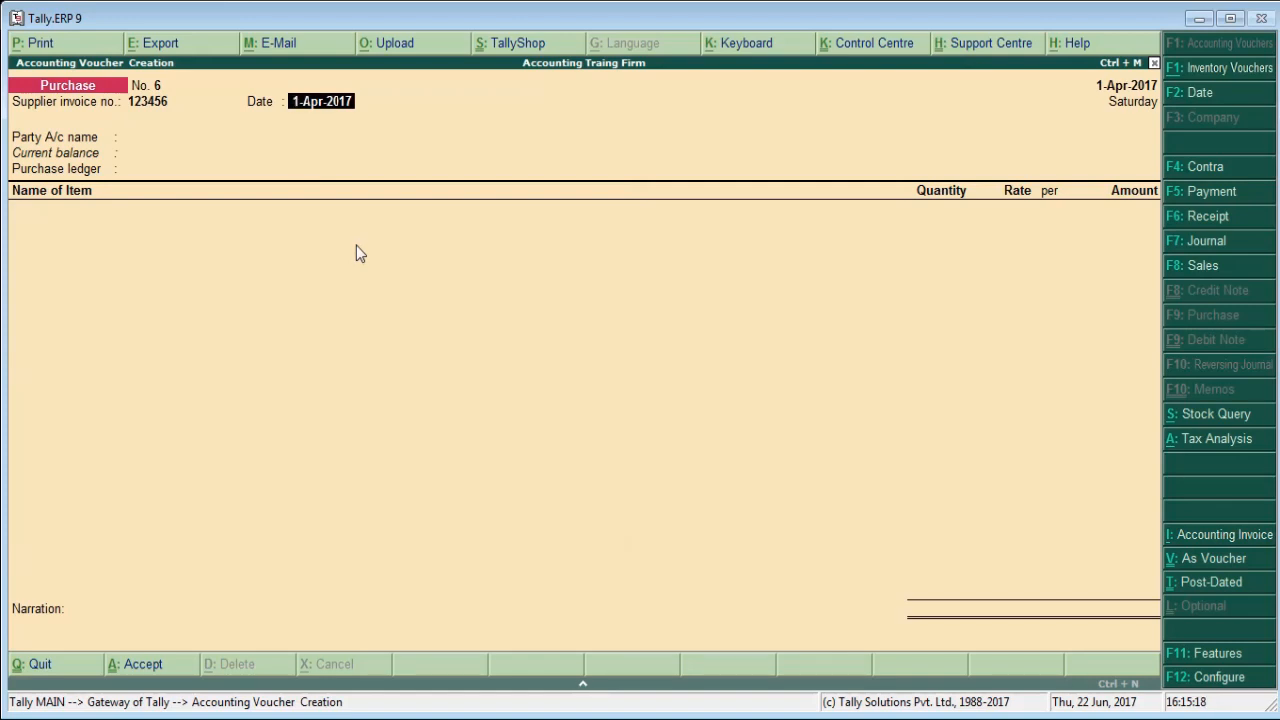
{"action": "key", "text": "space"}
{"action": "key", "text": "Escape"}
{"action": "key", "text": "y"}
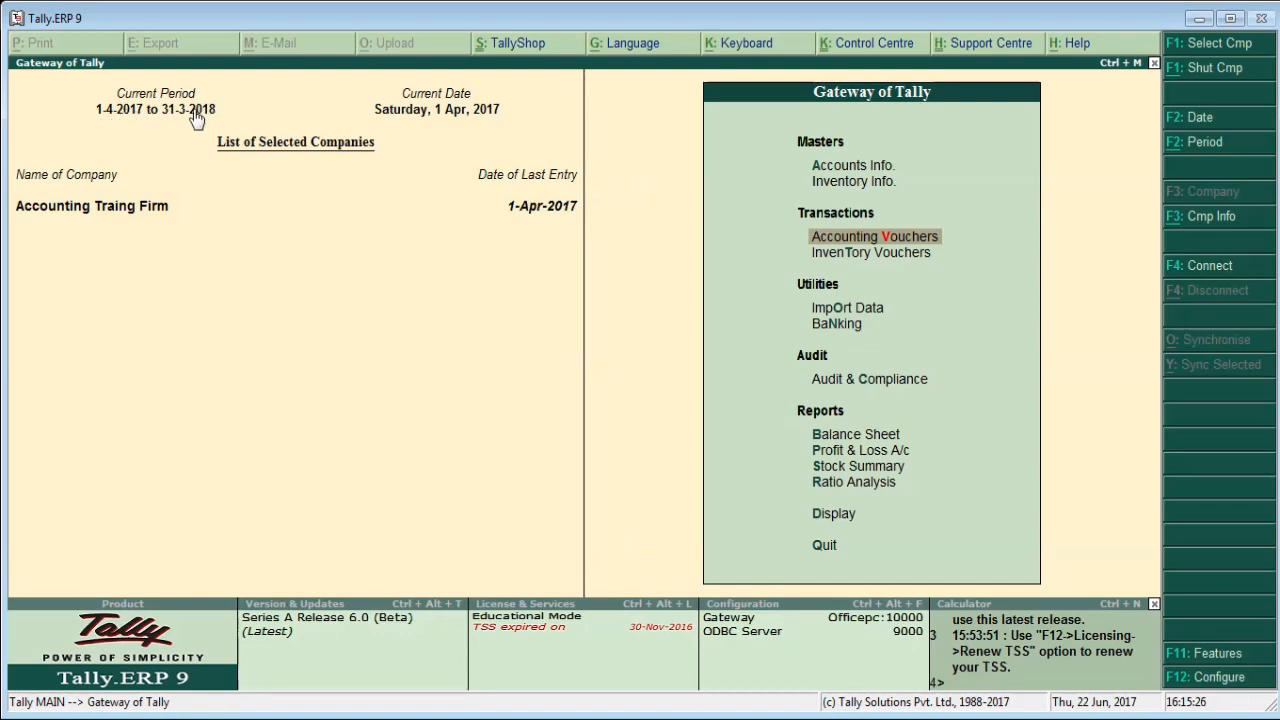
Reopen the purchase voucher entry and set the voucher date to 1-7-2017.
{"action": "key", "text": "Return"}
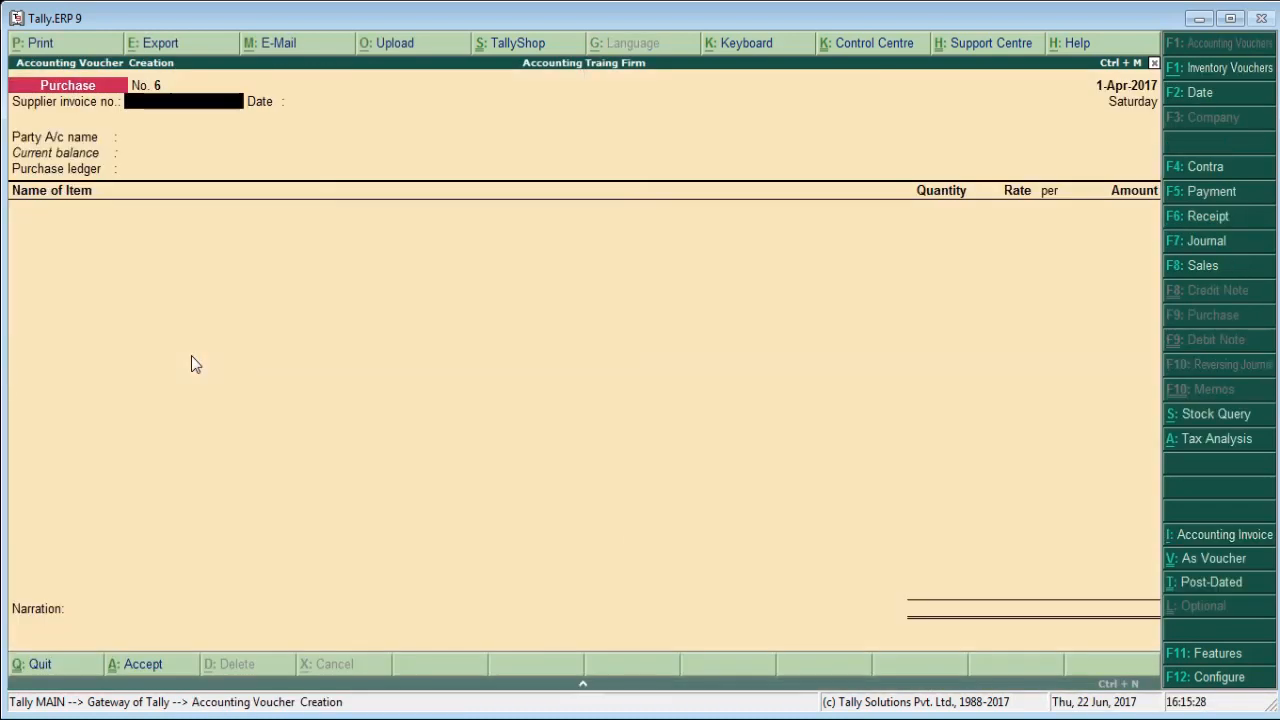
{"action": "key", "text": "F2"}
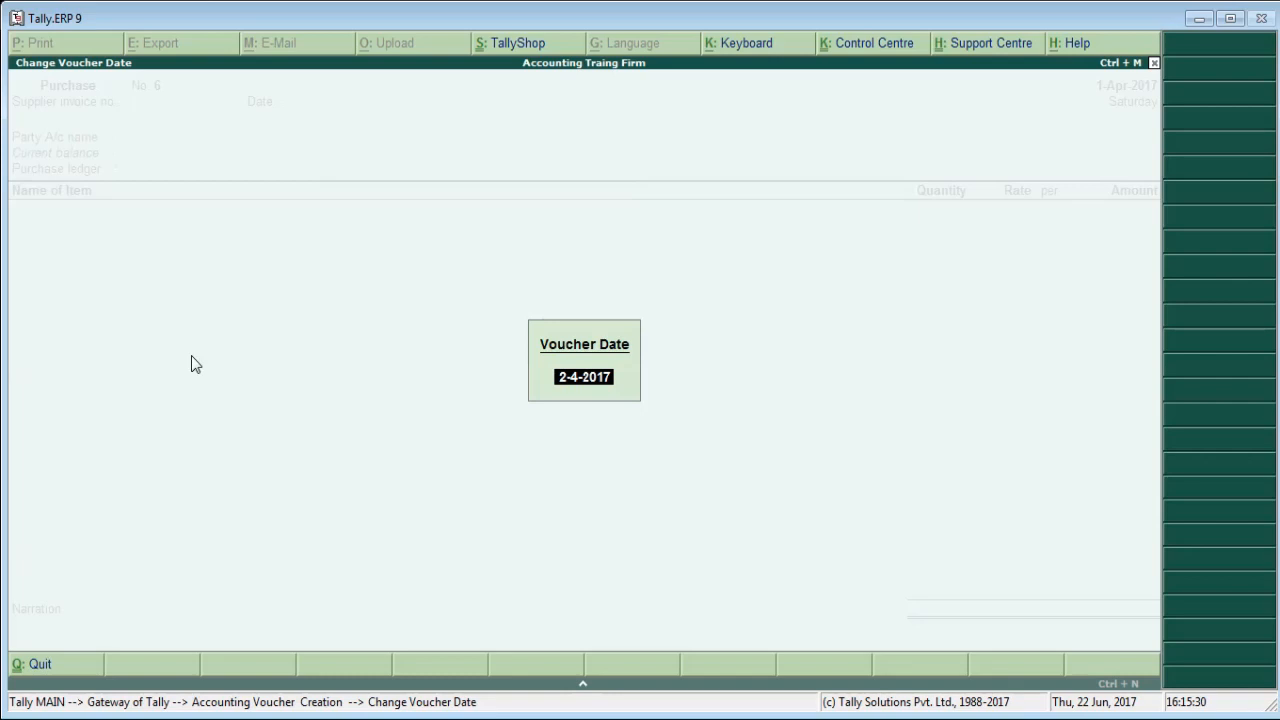
{"action": "type", "text": "1.7.2017"}
{"action": "key", "text": "Return"}
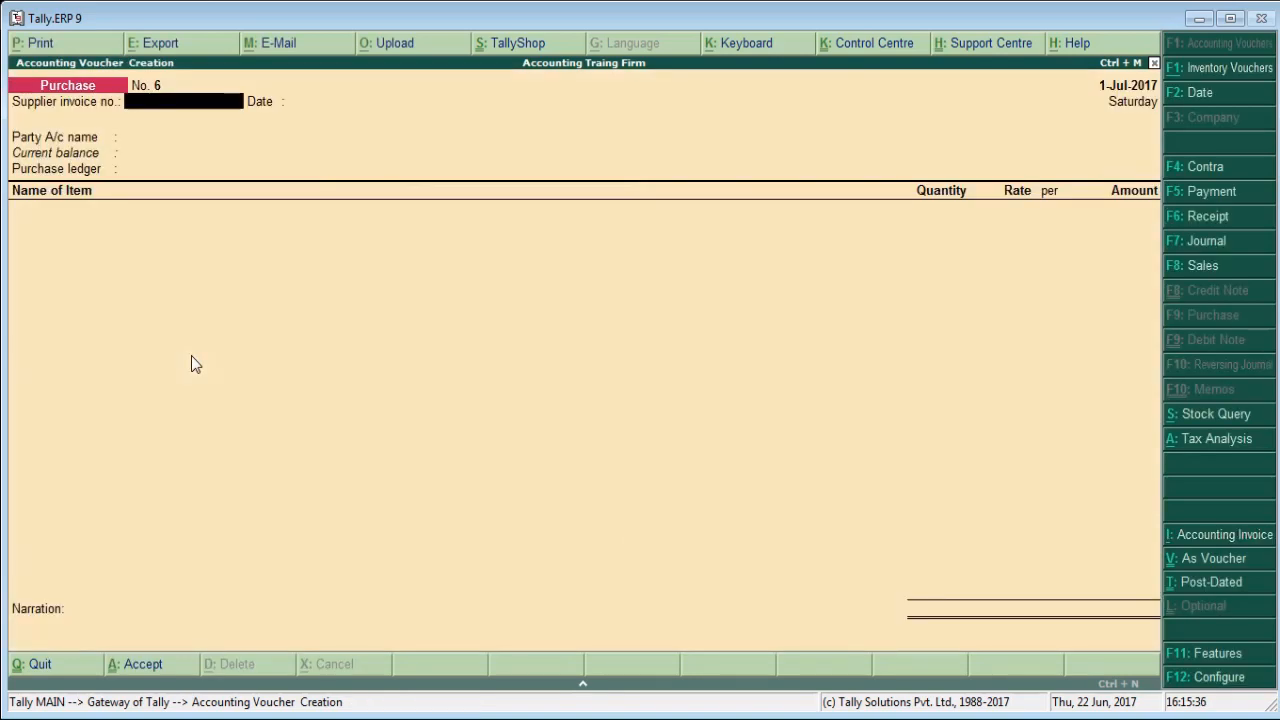
Enter supplier invoice number 12345 dated 1-Jul-2017 and choose Online Seva as the party account, accepting its supplementary details unchanged.
{"action": "type", "text": "12345"}
{"action": "key", "text": "Return"}
{"action": "key", "text": "Return"}
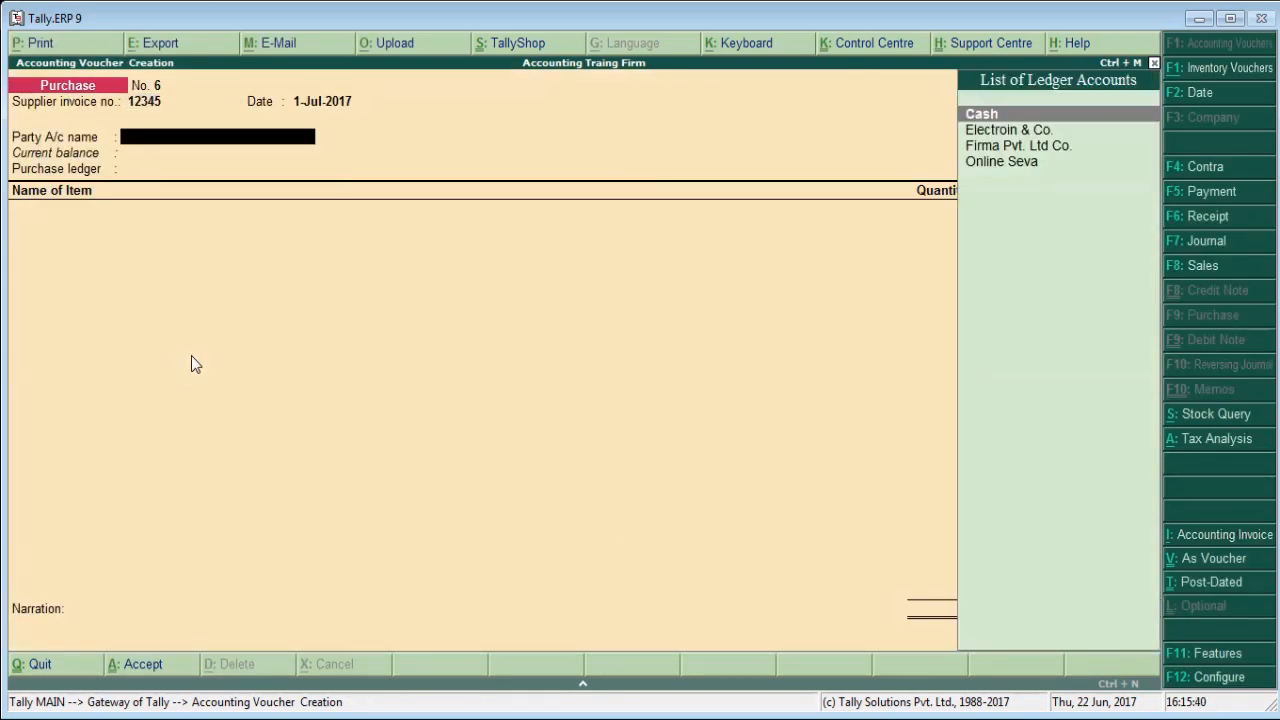
{"action": "key", "text": "Down"}
{"action": "key", "text": "Down"}
{"action": "key", "text": "Down"}
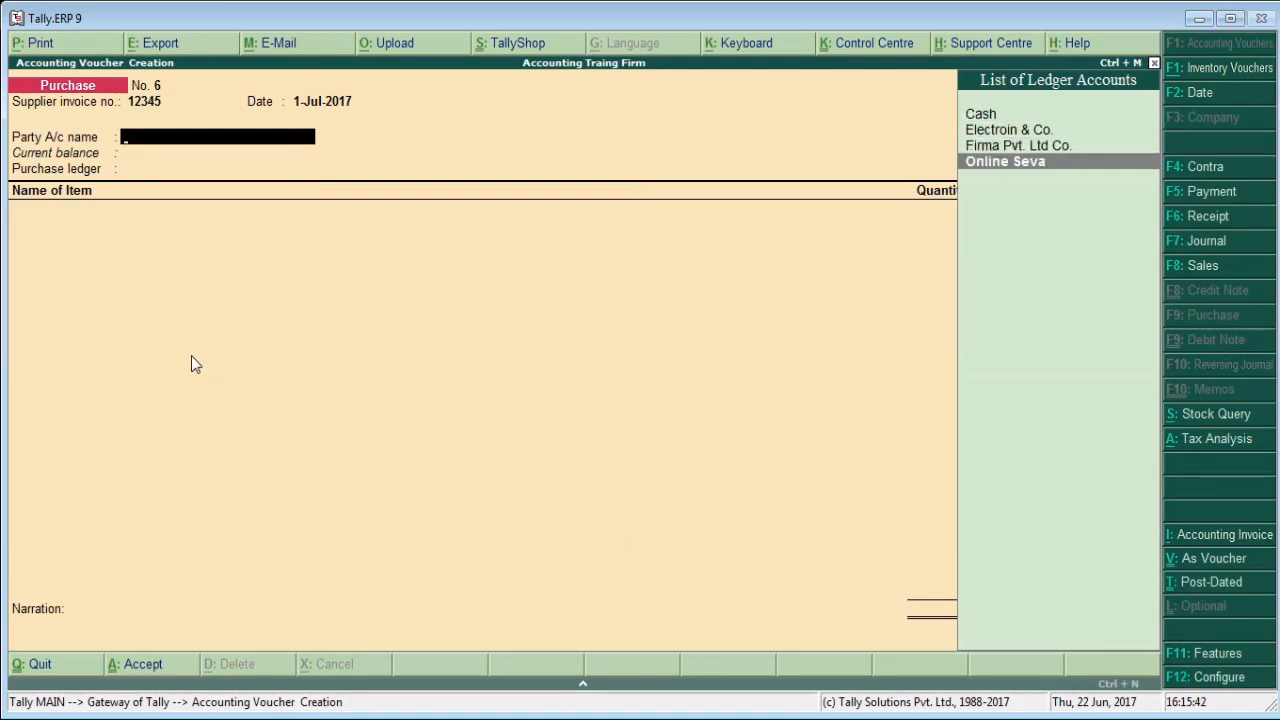
{"action": "key", "text": "Return"}
{"action": "key", "text": "Return"}
{"action": "key", "text": "Return"}
{"action": "key", "text": "Return"}
{"action": "key", "text": "Return"}
{"action": "key", "text": "Return"}
{"action": "key", "text": "Return"}
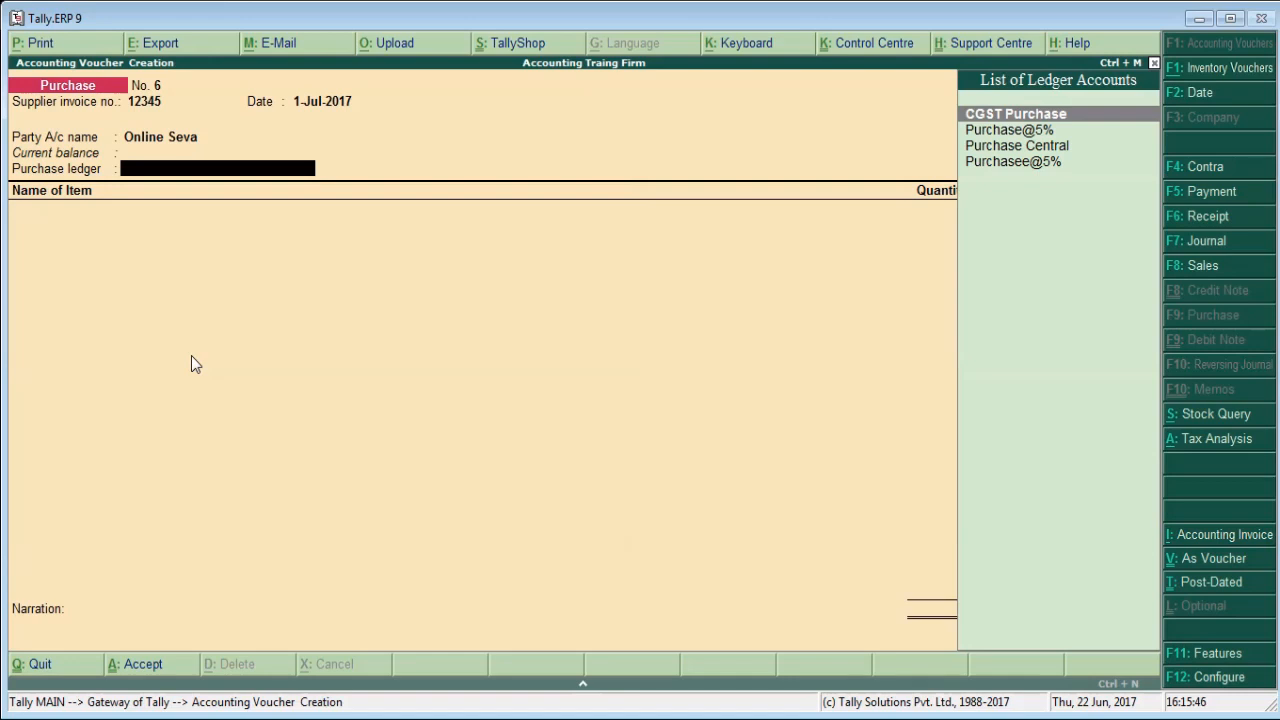
Choose CGST Purchase as the purchase ledger of the voucher.
{"action": "key", "text": "Down"}
{"action": "key", "text": "Up"}
{"action": "key", "text": "Return"}
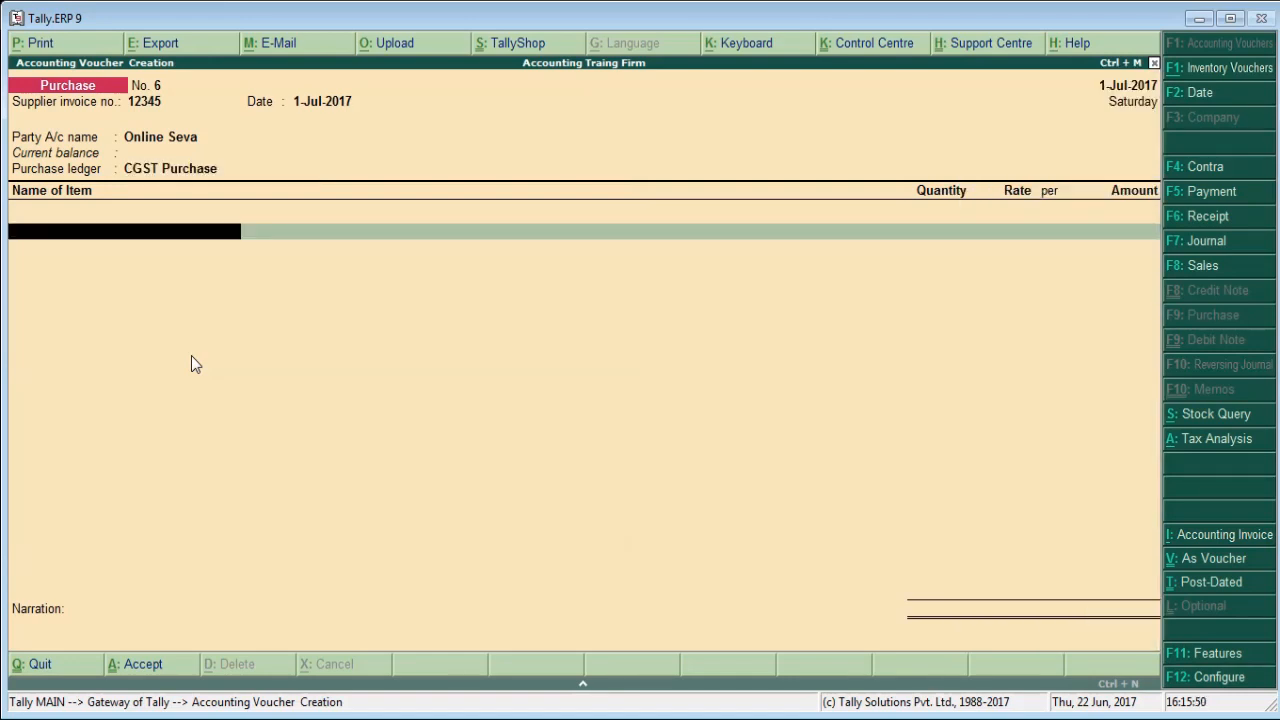
Add 1 pcs of the stock item Make in India at 3,500.00 with tracking number Not Applicable, and end the item list.
{"action": "key", "text": "Down"}
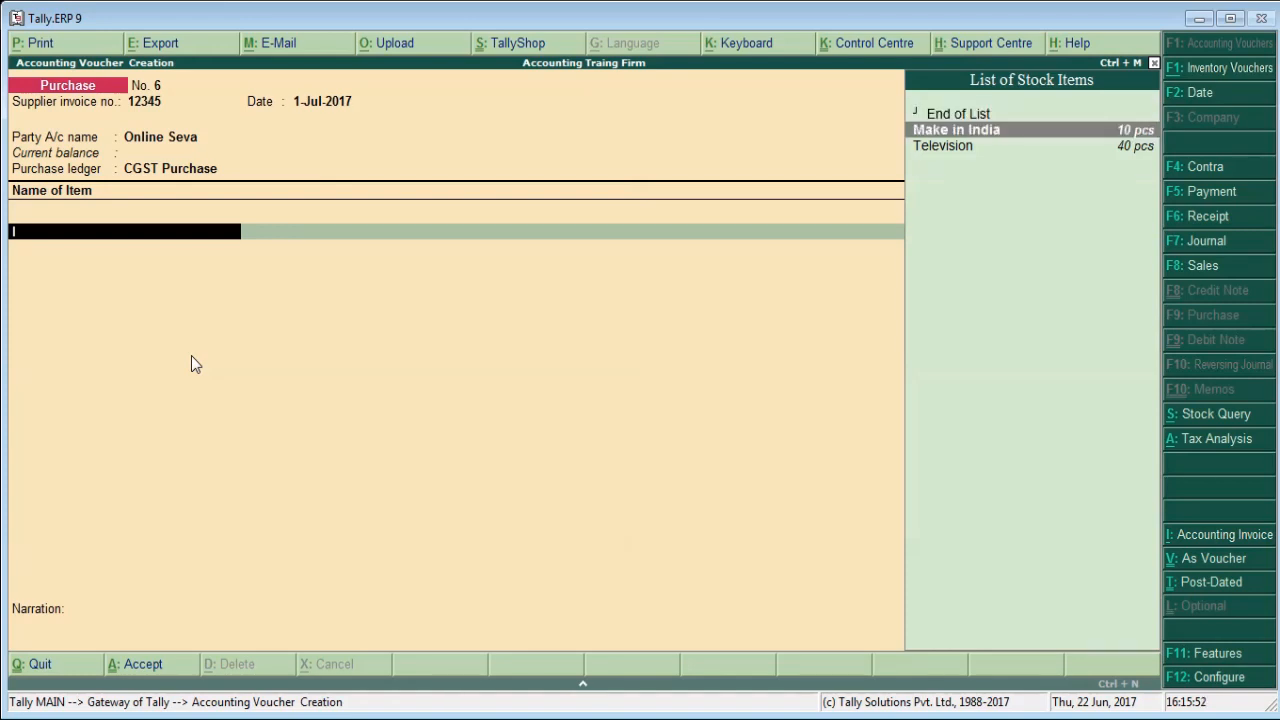
{"action": "key", "text": "Return"}
{"action": "key", "text": "Down"}
{"action": "key", "text": "Return"}
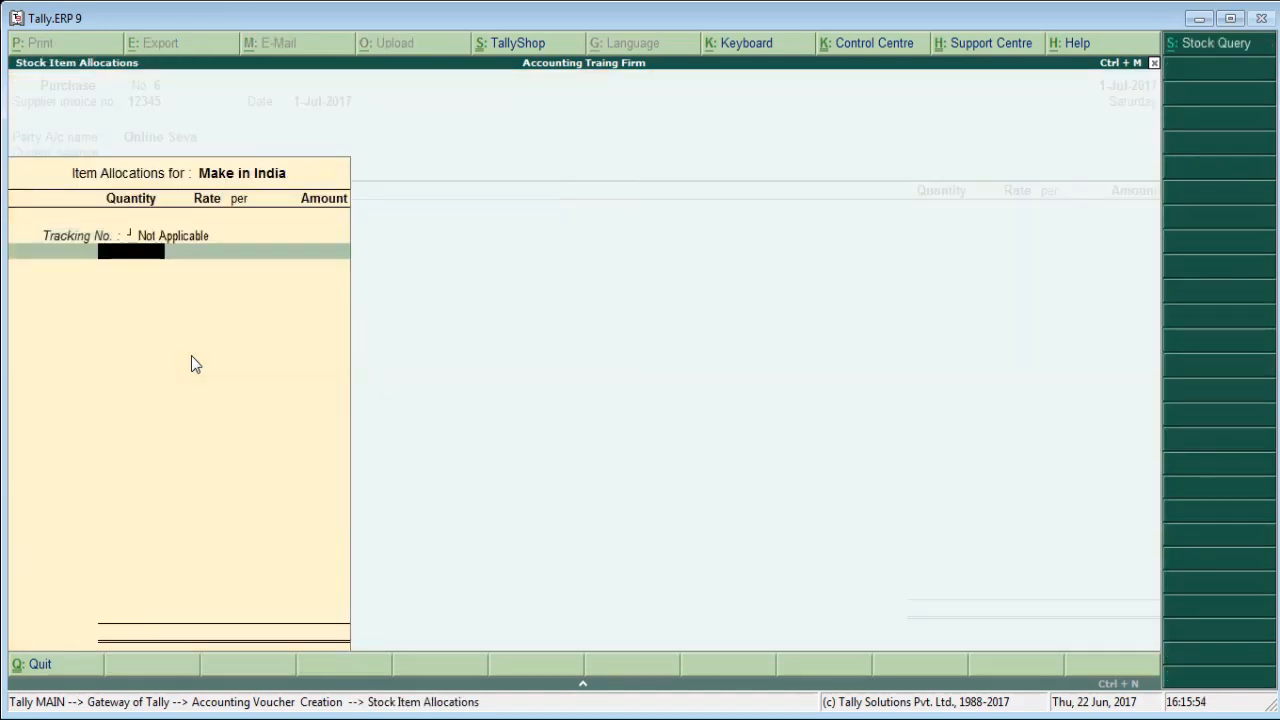
{"action": "type", "text": "1"}
{"action": "key", "text": "Return"}
{"action": "key", "text": "Return"}
{"action": "key", "text": "Return"}
{"action": "key", "text": "Return"}
{"action": "key", "text": "Return"}
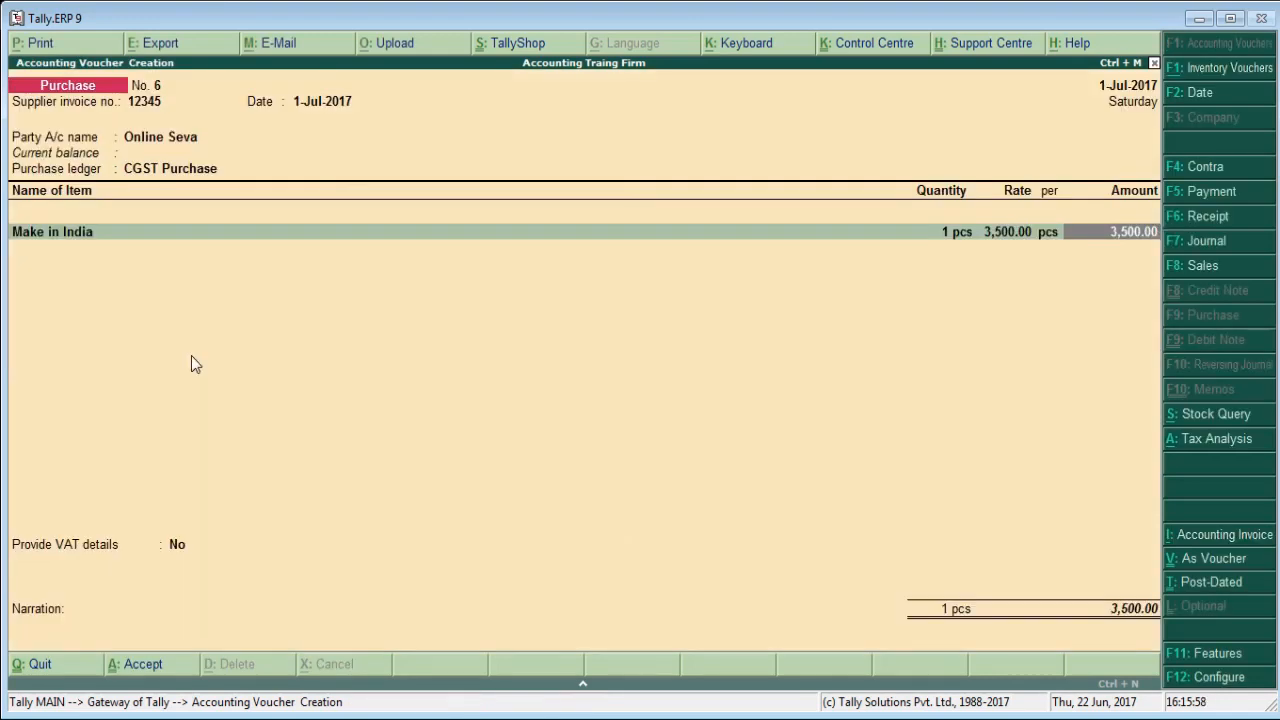
{"action": "key", "text": "Return"}
{"action": "key", "text": "Return"}
Add the CGST tax ledger to the purchase voucher and save the voucher without a narration.
{"action": "type", "text": "C"}
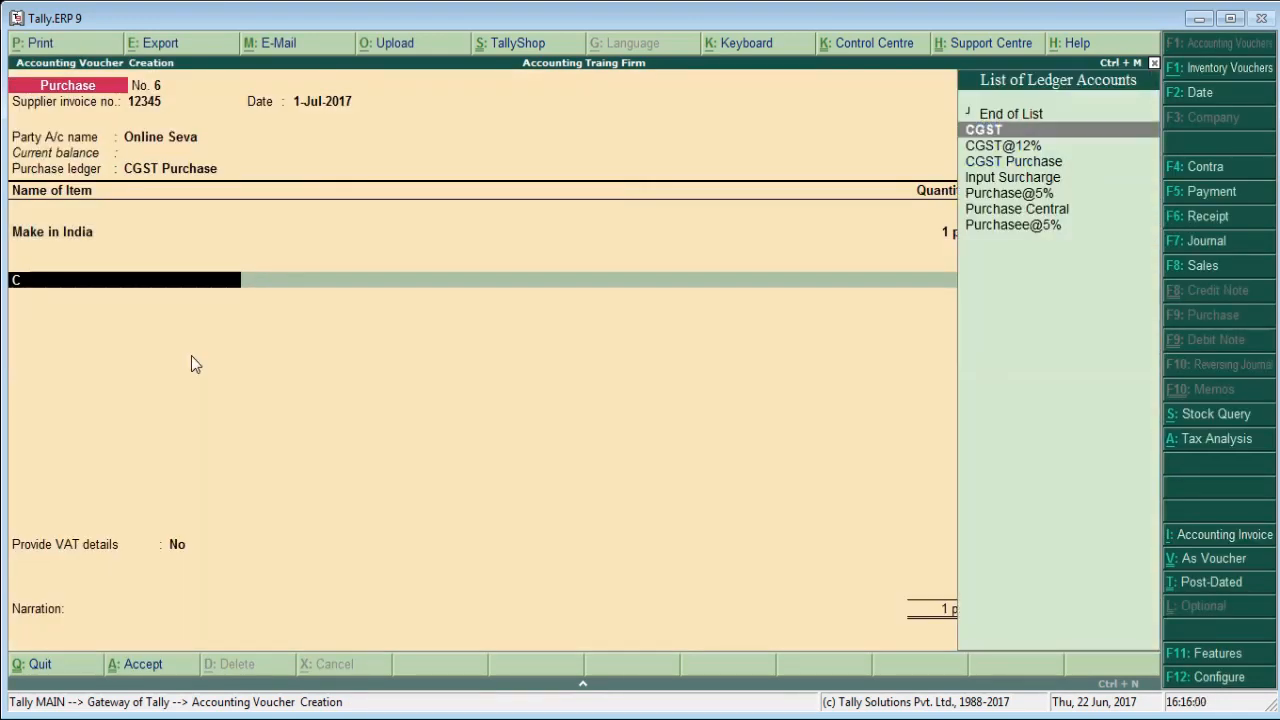
{"action": "key", "text": "Return"}
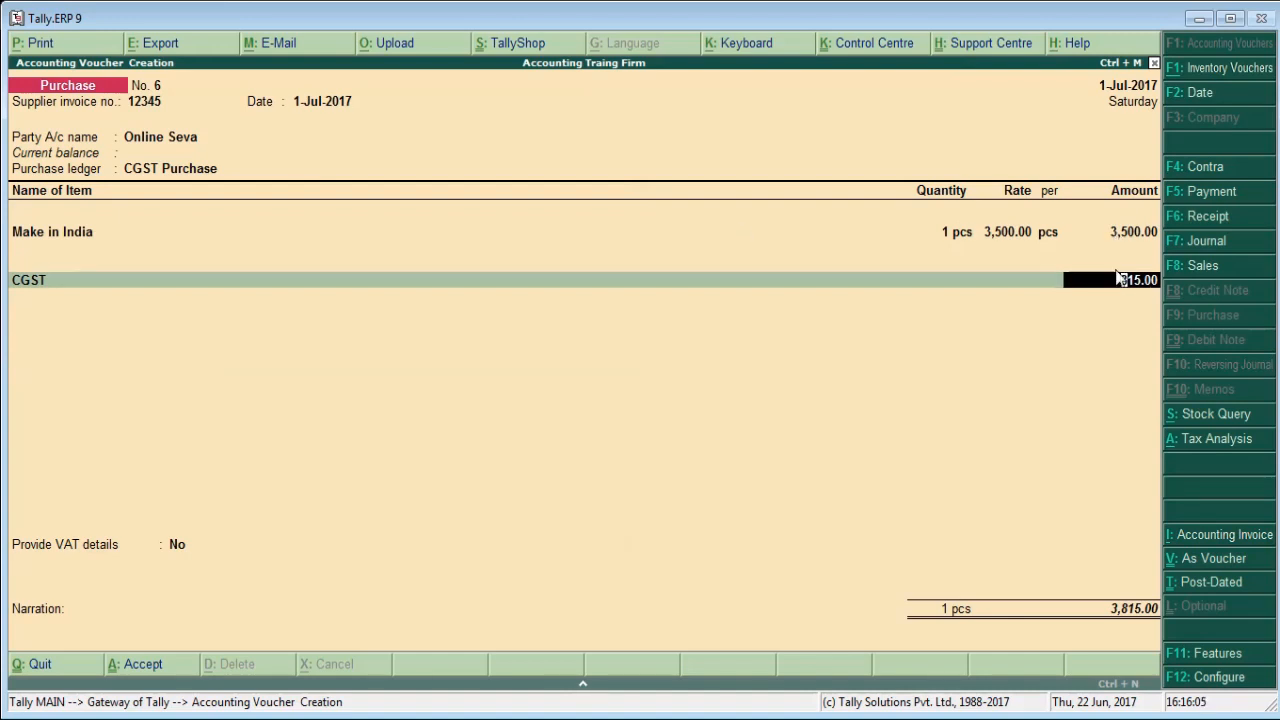
{"action": "key", "text": "Return"}
{"action": "key", "text": "Return"}
{"action": "key", "text": "Return"}
{"action": "key", "text": "Return"}
{"action": "key", "text": "Return"}
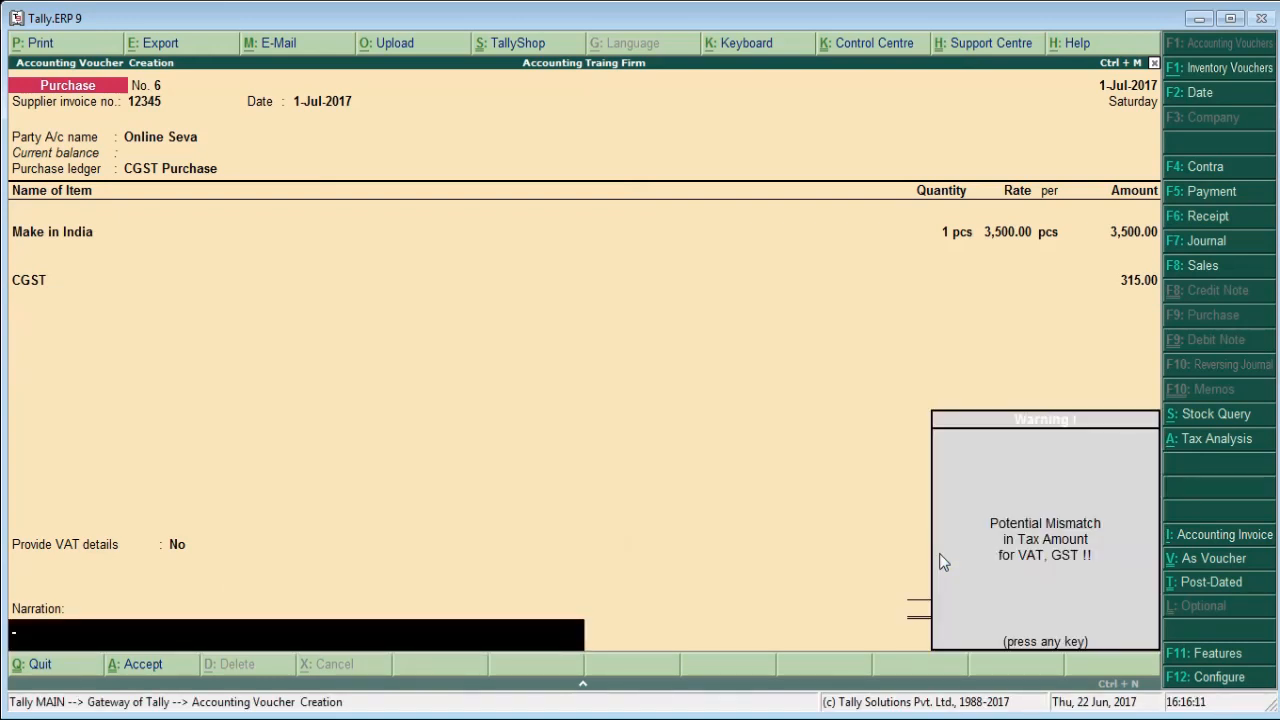
{"action": "key", "text": "Return"}
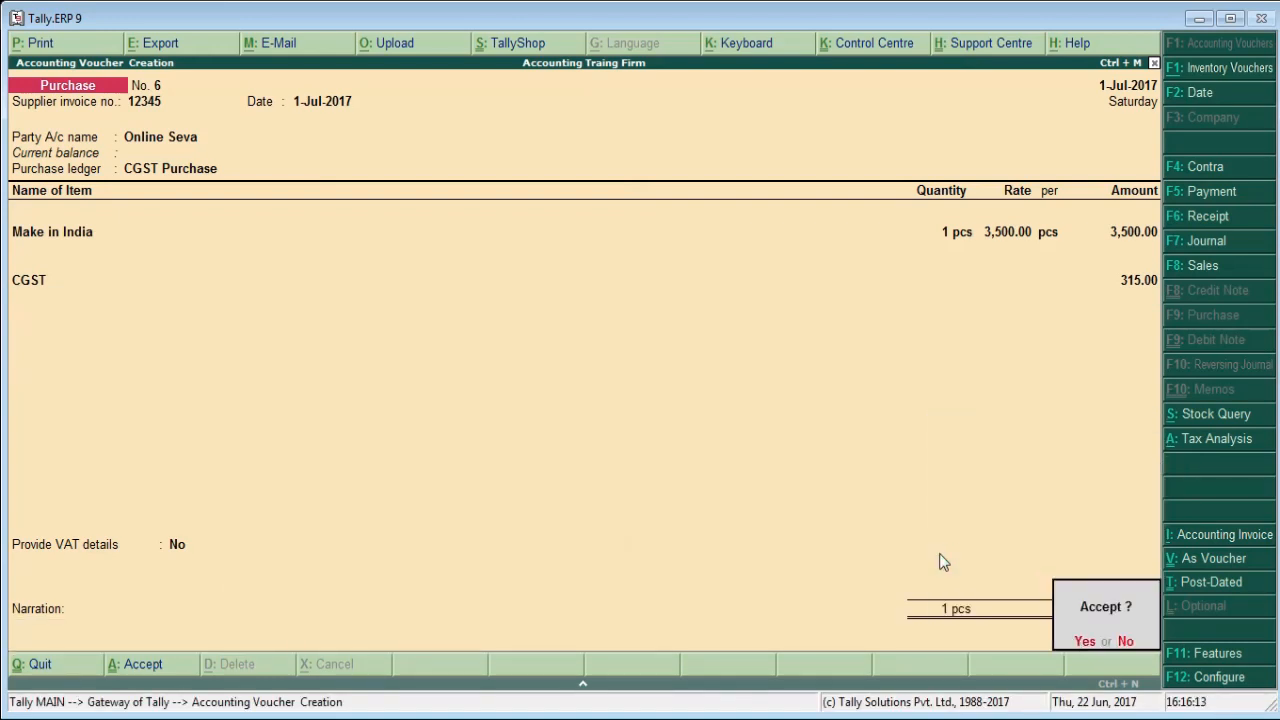
{"action": "key", "text": "Return"}
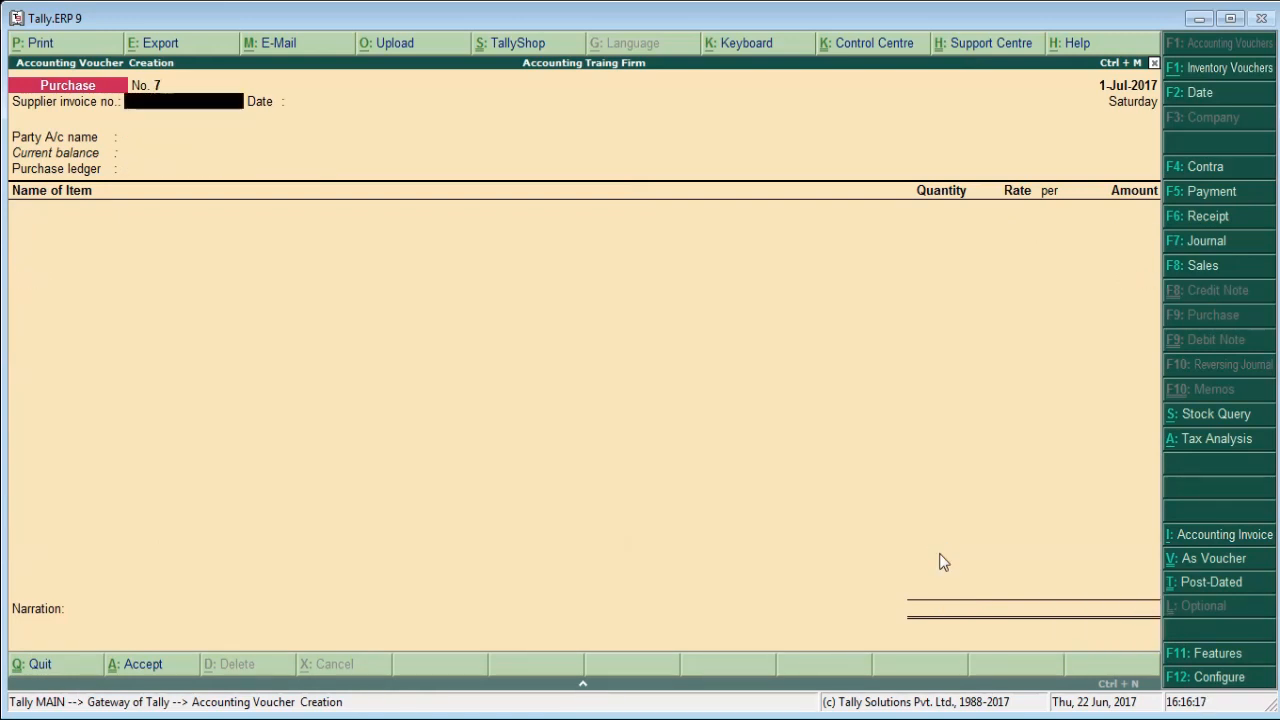
Reopen the saved Online Seva purchase voucher, examine the GST and VAT details in its tax analysis, and return to the Gateway of Tally.
{"action": "key", "text": "Page_Up"}
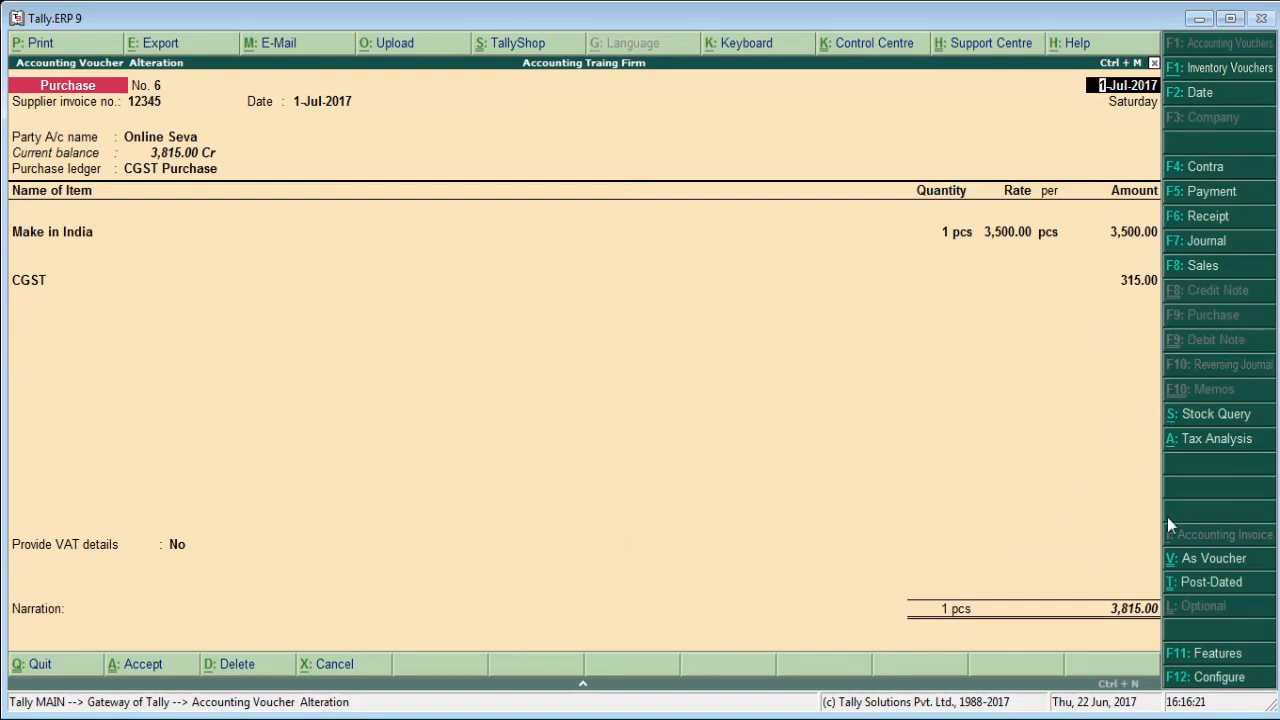
{"action": "left_click", "coordinate": [1215, 442]}
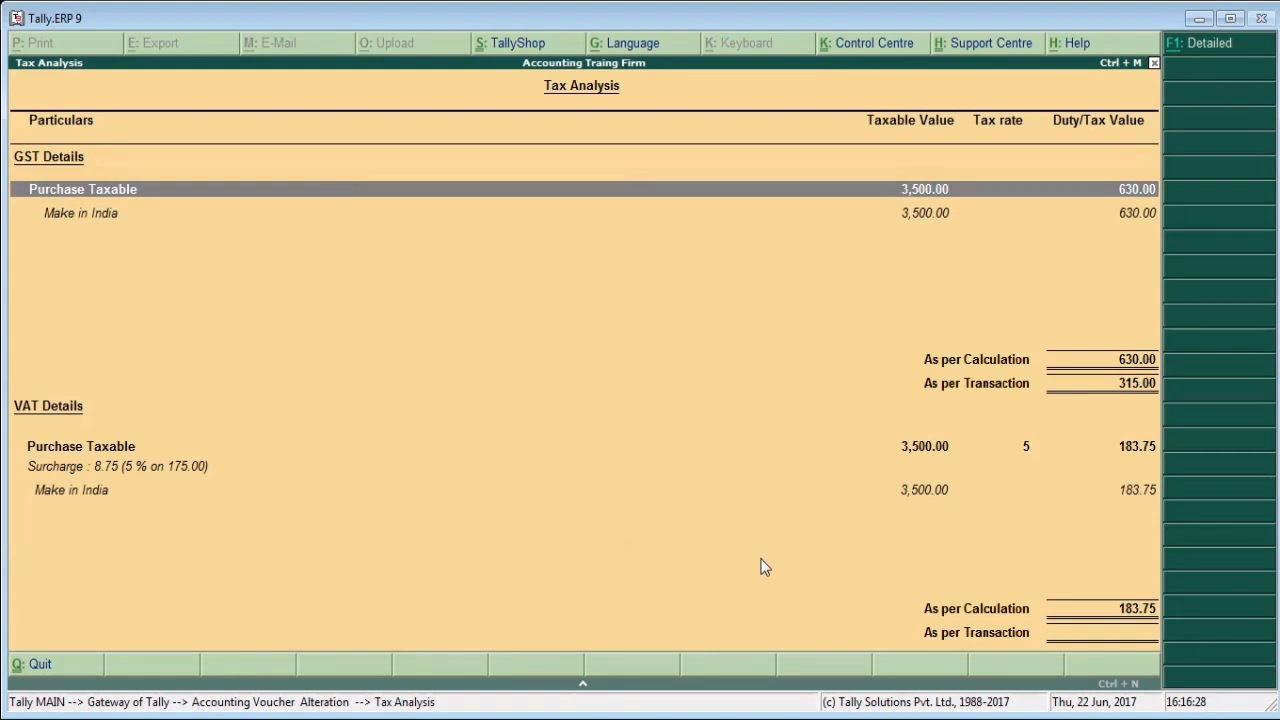
{"action": "key", "text": "Down"}
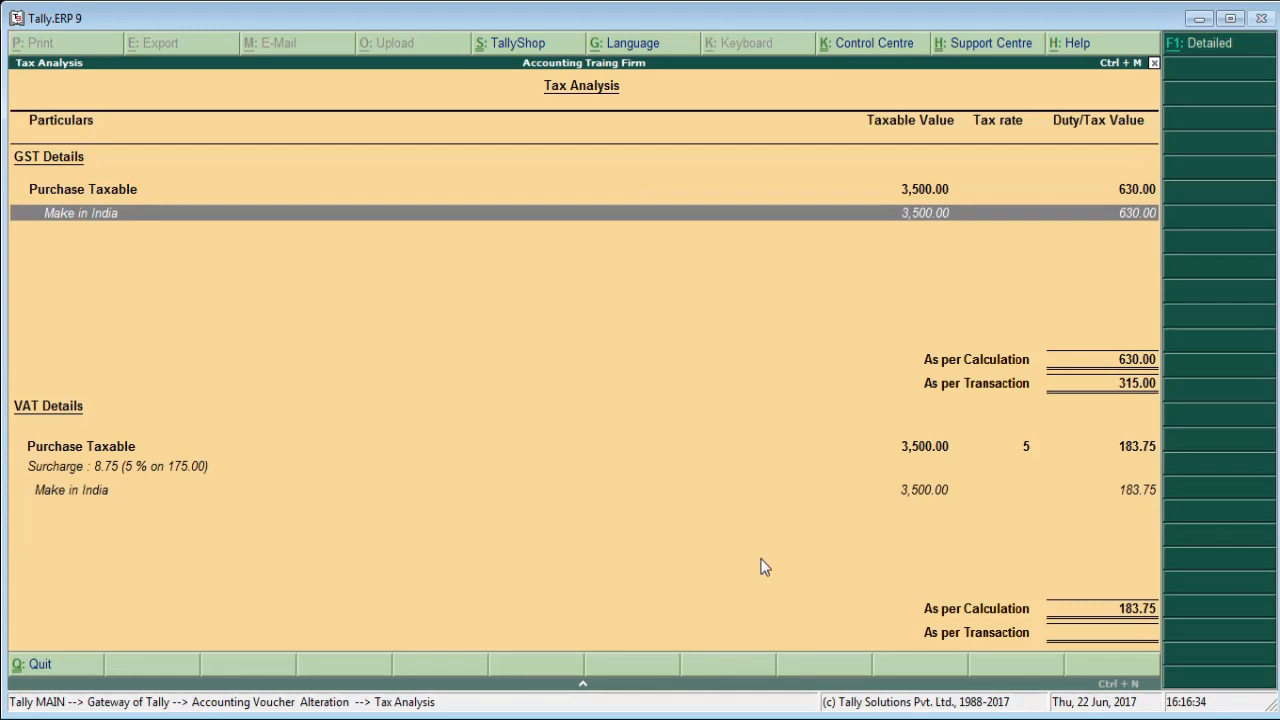
{"action": "key", "text": "Down"}
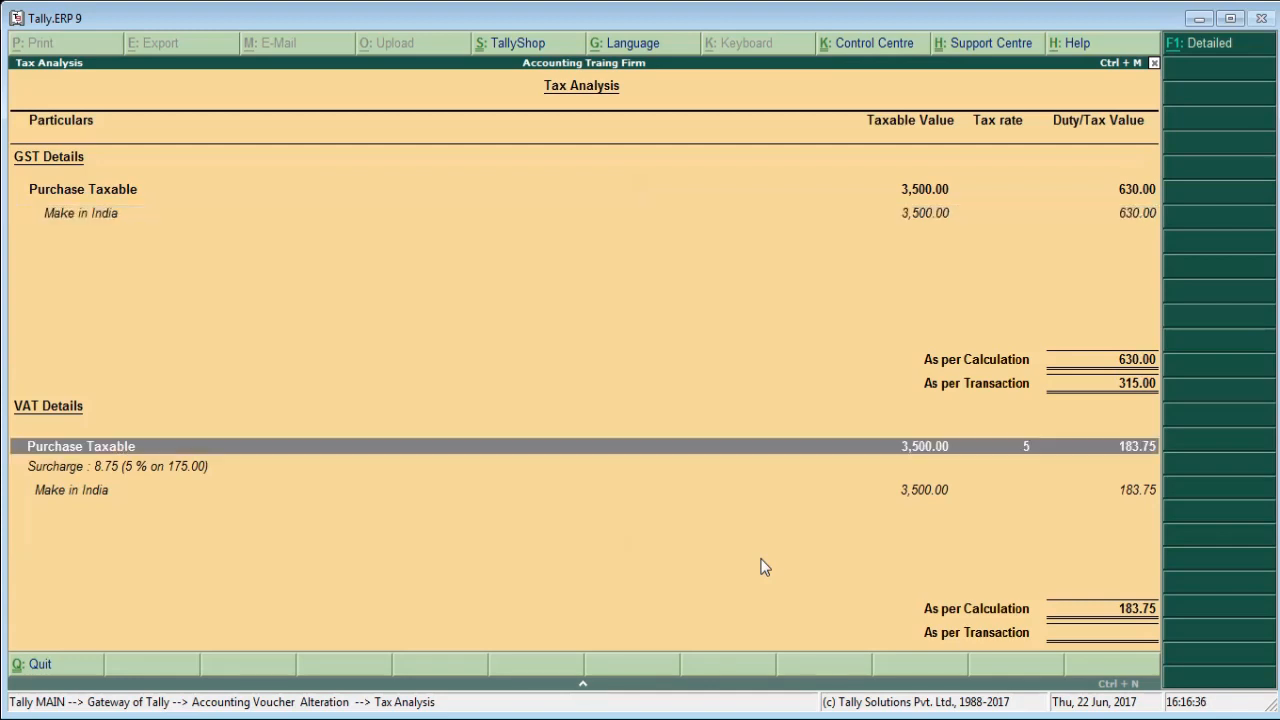
{"action": "key", "text": "Down"}
{"action": "key", "text": "Down"}
{"action": "key", "text": "Up"}
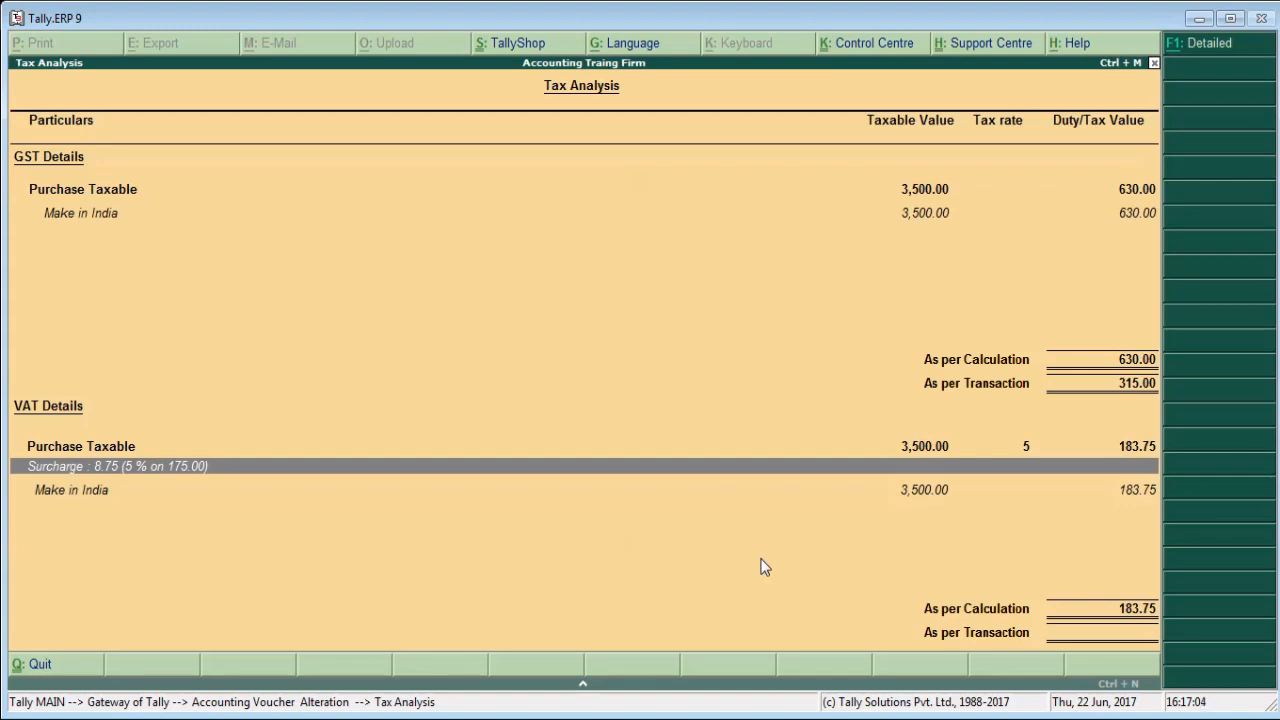
{"action": "key", "text": "Escape"}
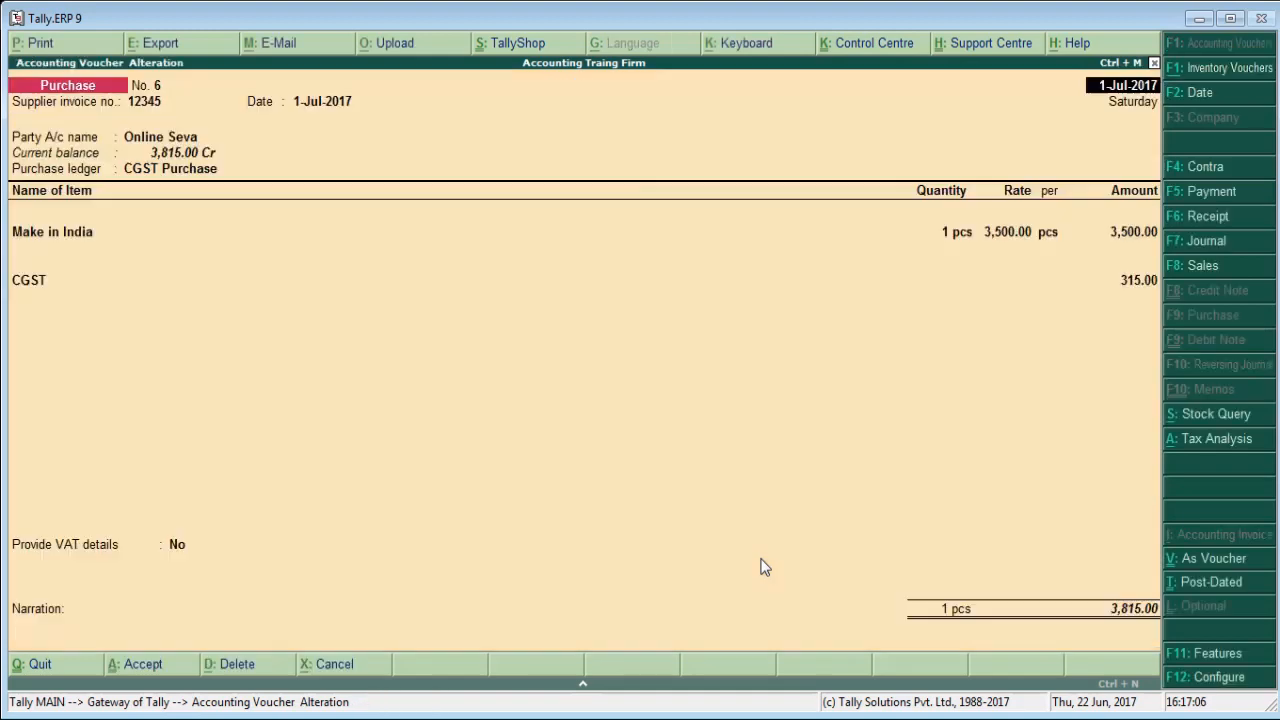
{"action": "key", "text": "ctrl+a"}
{"action": "key", "text": "Escape"}
{"action": "key", "text": "y"}
Display the GSTR-2 report from the GST statutory reports.
{"action": "key", "text": "Down"}
{"action": "key", "text": "Down"}
{"action": "key", "text": "Down"}
{"action": "key", "text": "Down"}
{"action": "key", "text": "Down"}
{"action": "key", "text": "Down"}
{"action": "key", "text": "Down"}
{"action": "key", "text": "Down"}
{"action": "key", "text": "Down"}
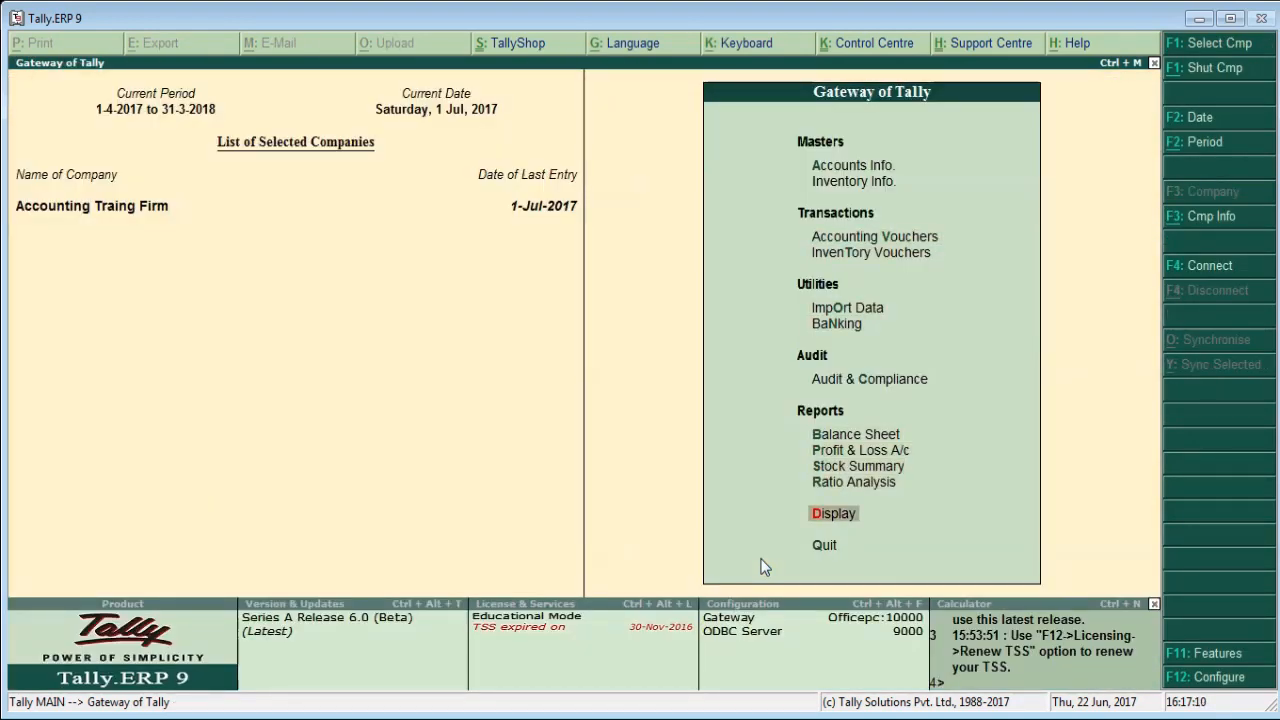
{"action": "key", "text": "Return"}
{"action": "key", "text": "Down"}
{"action": "key", "text": "Down"}
{"action": "key", "text": "Down"}
{"action": "key", "text": "Down"}
{"action": "key", "text": "Down"}
{"action": "key", "text": "Down"}
{"action": "key", "text": "Return"}
{"action": "key", "text": "Return"}
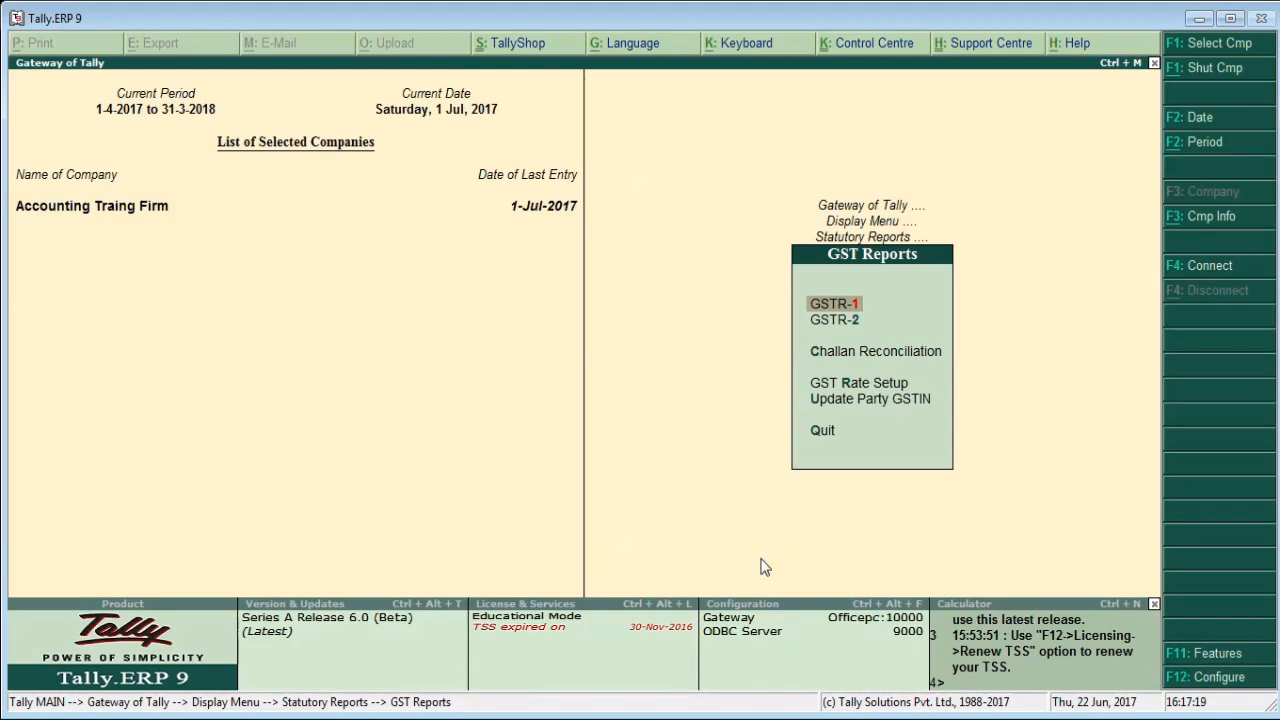
{"action": "key", "text": "Down"}
{"action": "key", "text": "Return"}
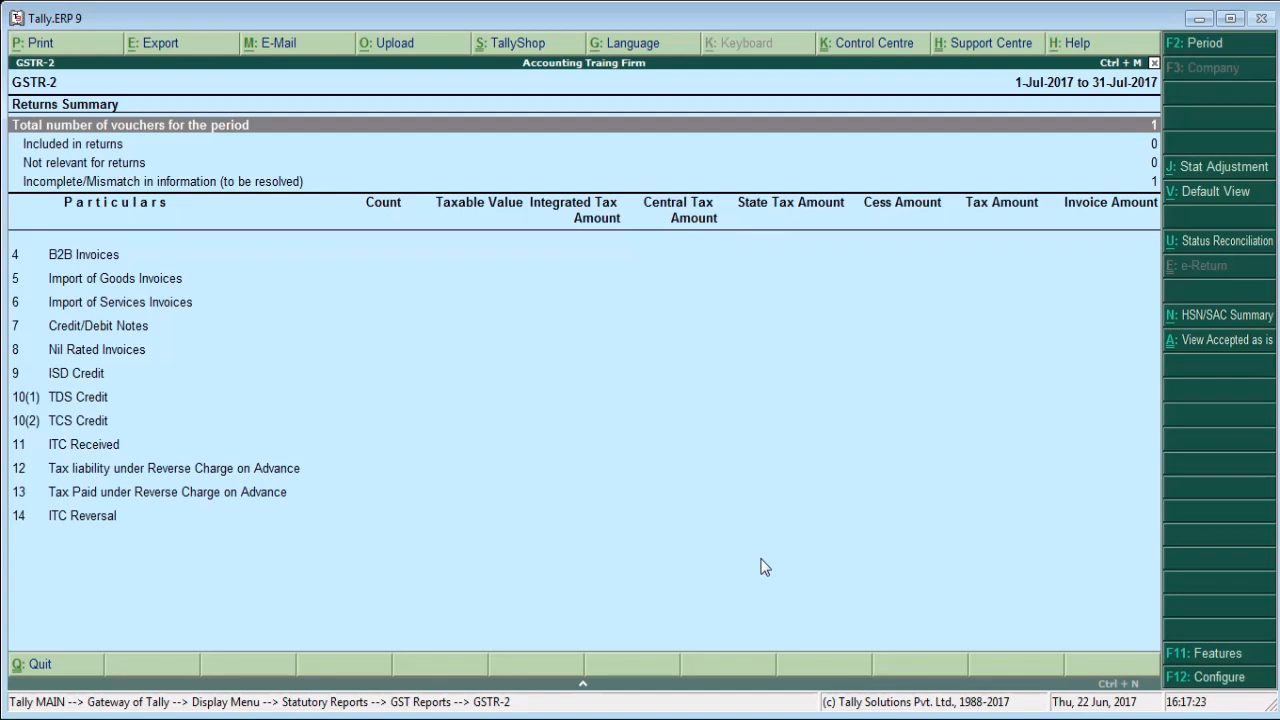
Review the GSTR-2 returns summary, list the incomplete/mismatch vouchers and open the exception details of the Online Seva purchase.
{"action": "key", "text": "Down"}
{"action": "key", "text": "Down"}
{"action": "key", "text": "Down"}
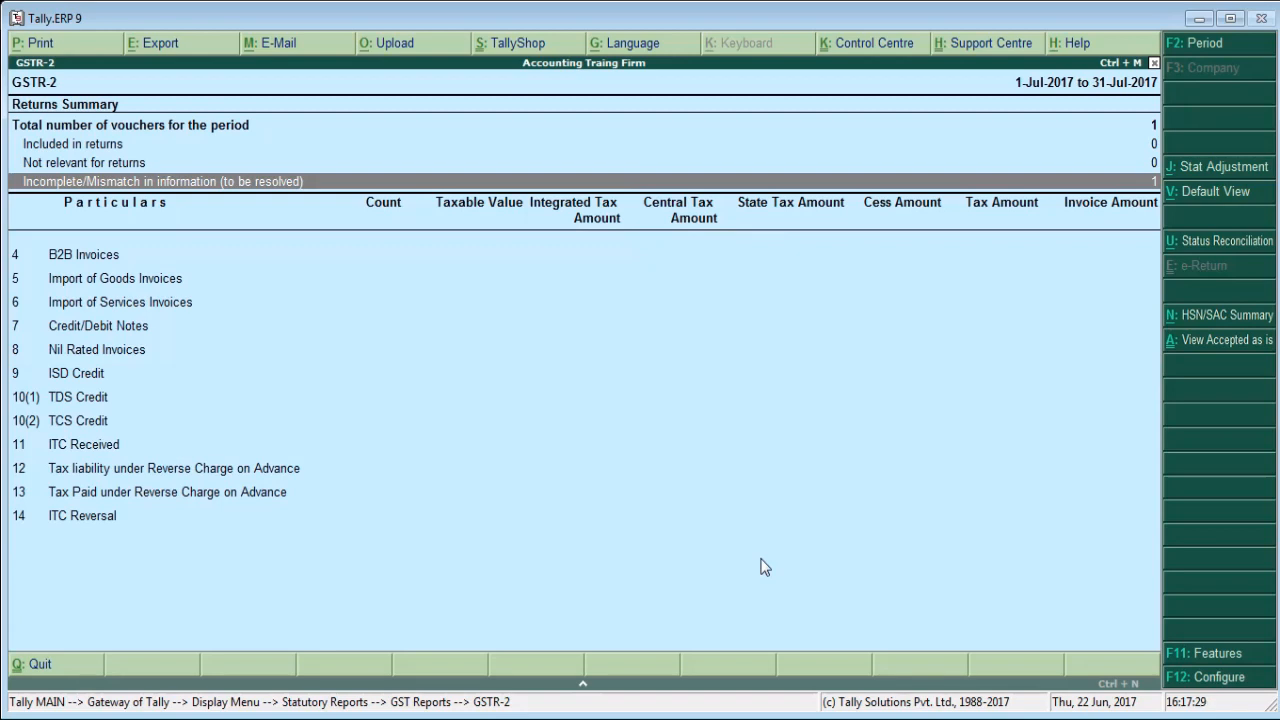
{"action": "key", "text": "Up"}
{"action": "key", "text": "Up"}
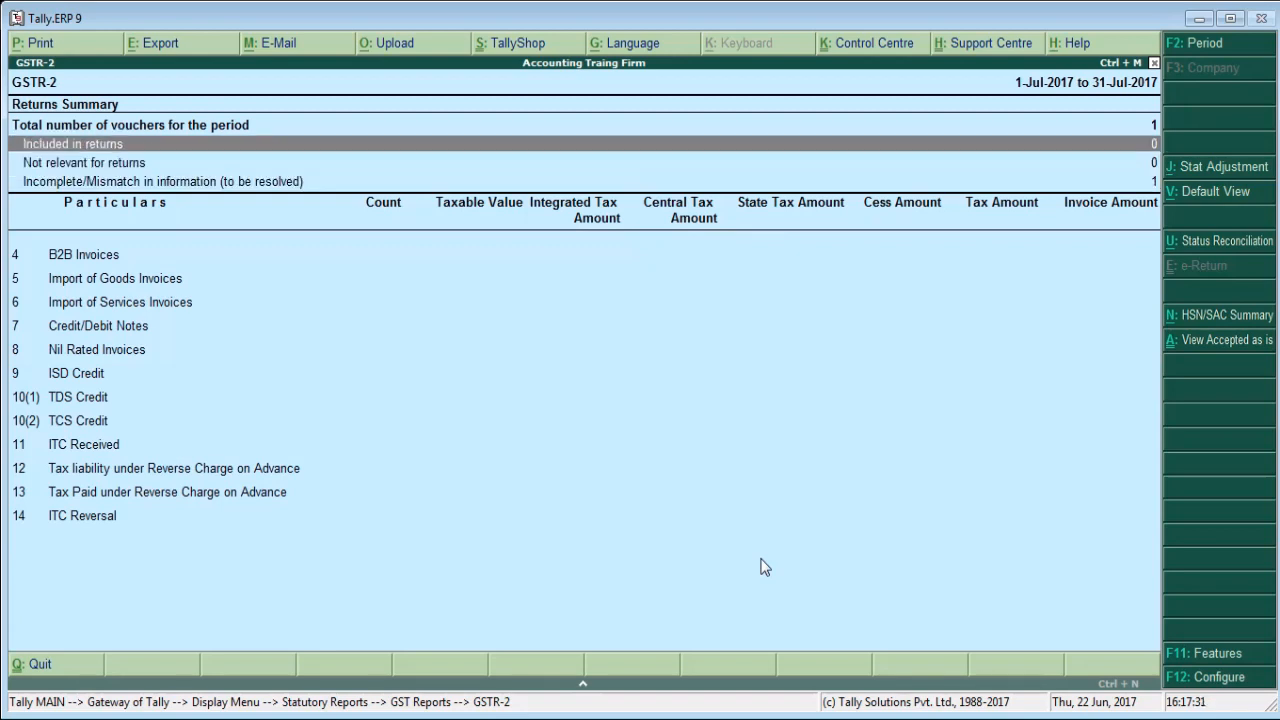
{"action": "key", "text": "Down"}
{"action": "key", "text": "Down"}
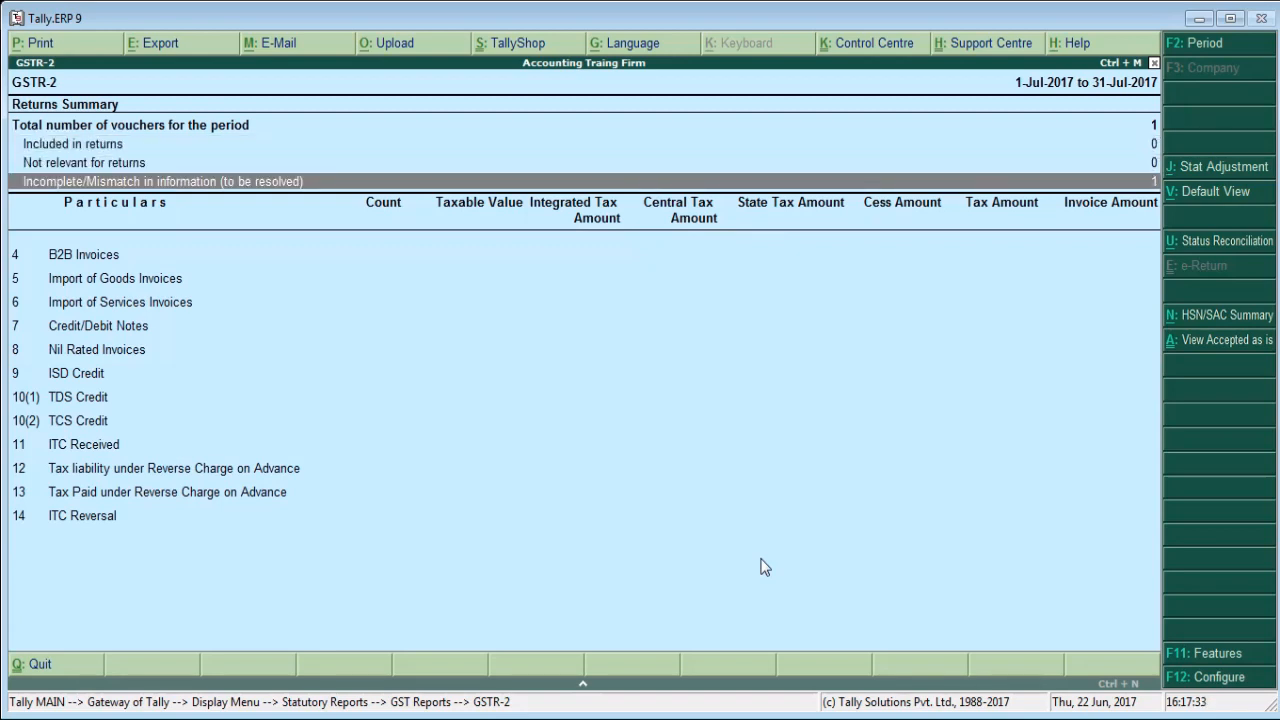
{"action": "key", "text": "Return"}
{"action": "key", "text": "Return"}
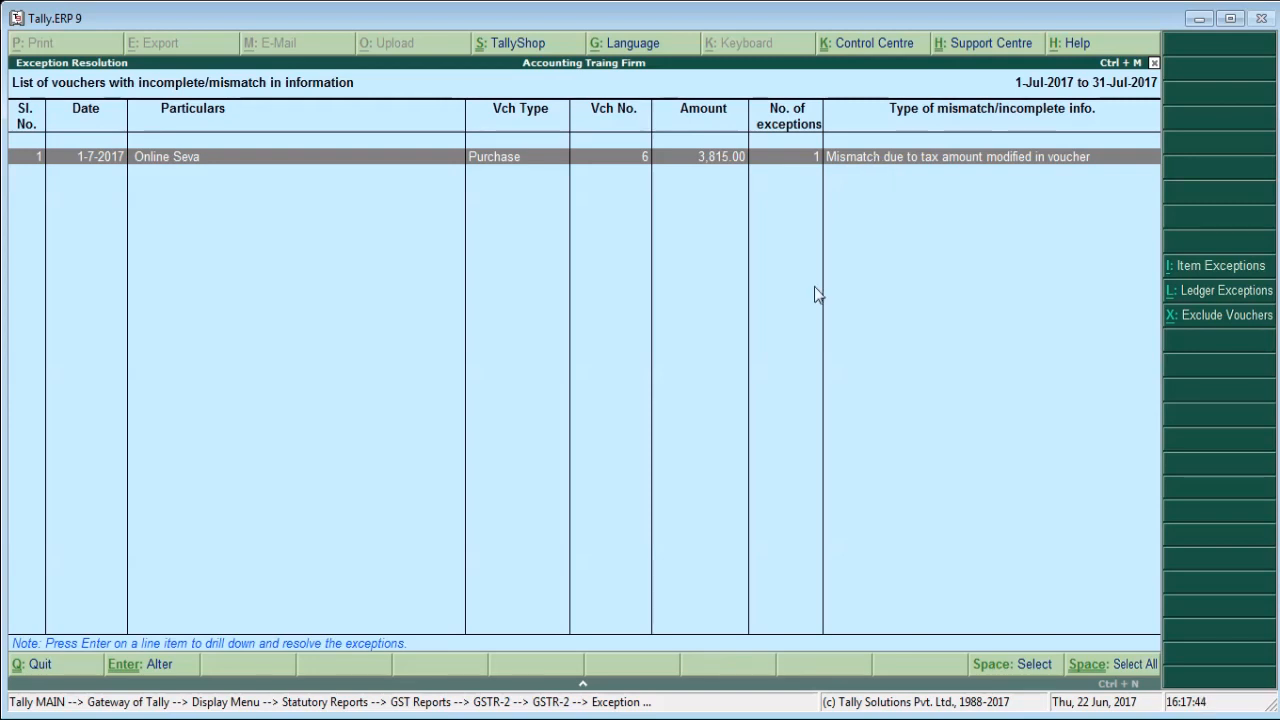
{"action": "key", "text": "Return"}
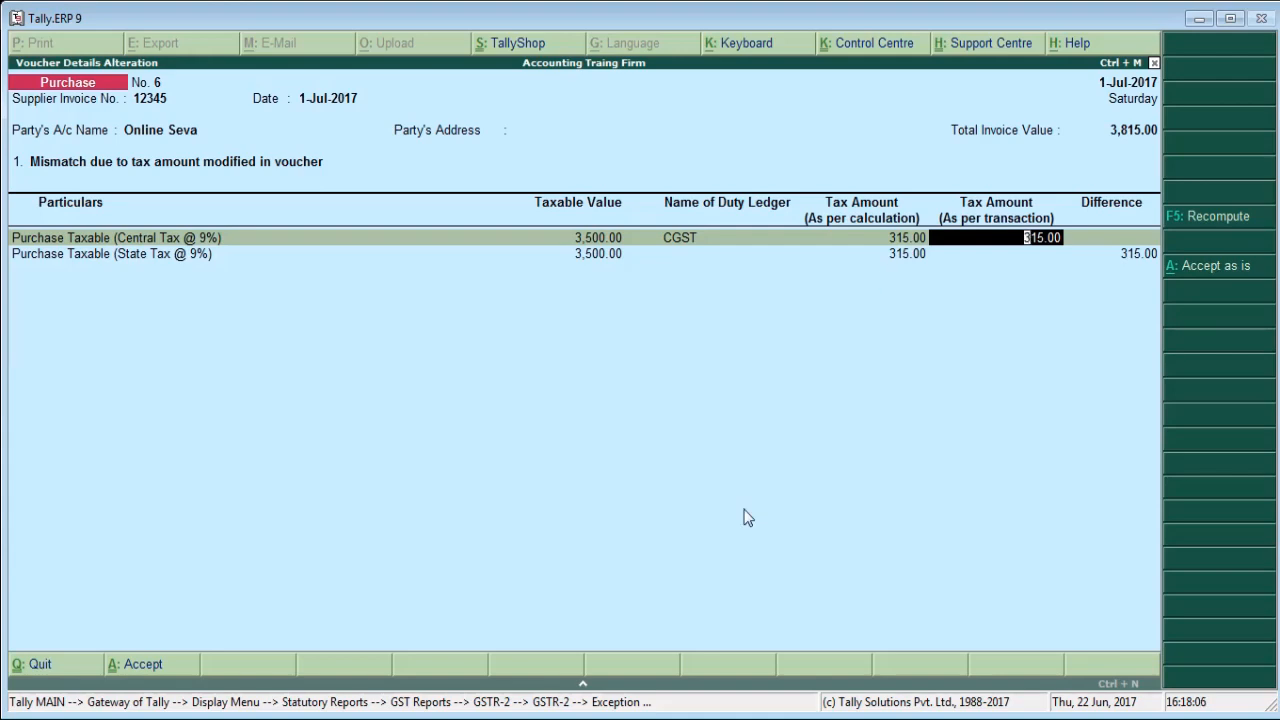
Close the exception details and the GSTR-2 report and return to the Gateway of Tally.
{"action": "key", "text": "Escape"}
{"action": "key", "text": "Return"}
{"action": "key", "text": "Escape"}
{"action": "key", "text": "Escape"}
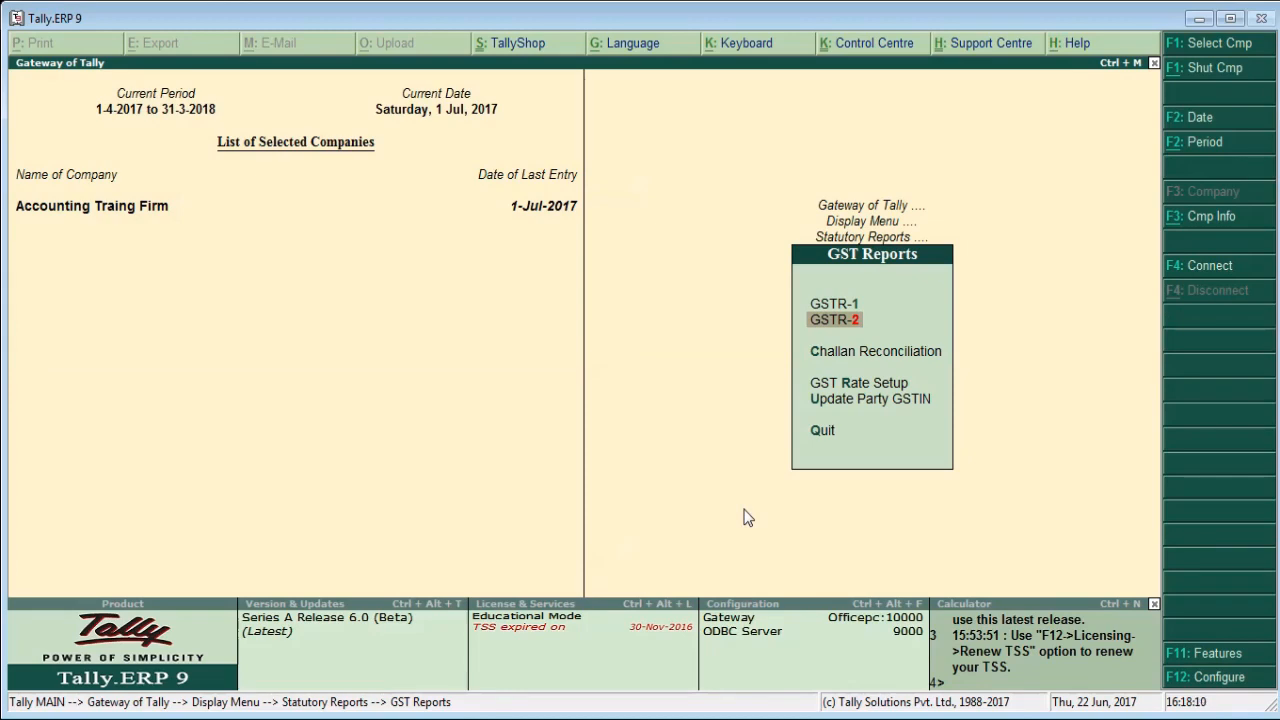
{"action": "key", "text": "Escape"}
{"action": "key", "text": "Escape"}
{"action": "key", "text": "Escape"}
{"action": "key", "text": "Escape"}
Open the saved Online Seva purchase voucher for alteration from the Day Book.
{"action": "key", "text": "Down"}
{"action": "key", "text": "Down"}
{"action": "key", "text": "Down"}
{"action": "key", "text": "Down"}
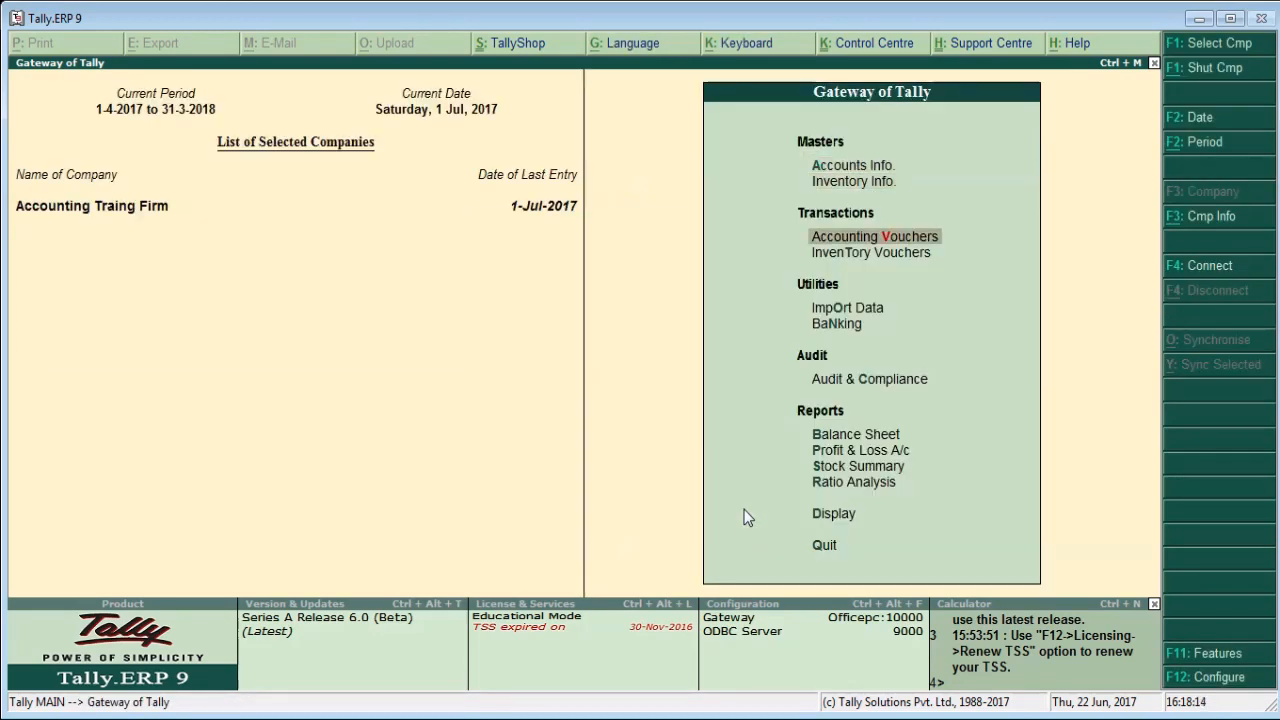
{"action": "key", "text": "Down"}
{"action": "key", "text": "Down"}
{"action": "key", "text": "Down"}
{"action": "key", "text": "Down"}
{"action": "key", "text": "Down"}
{"action": "key", "text": "Down"}
{"action": "key", "text": "Down"}
{"action": "key", "text": "Down"}
{"action": "key", "text": "Up"}
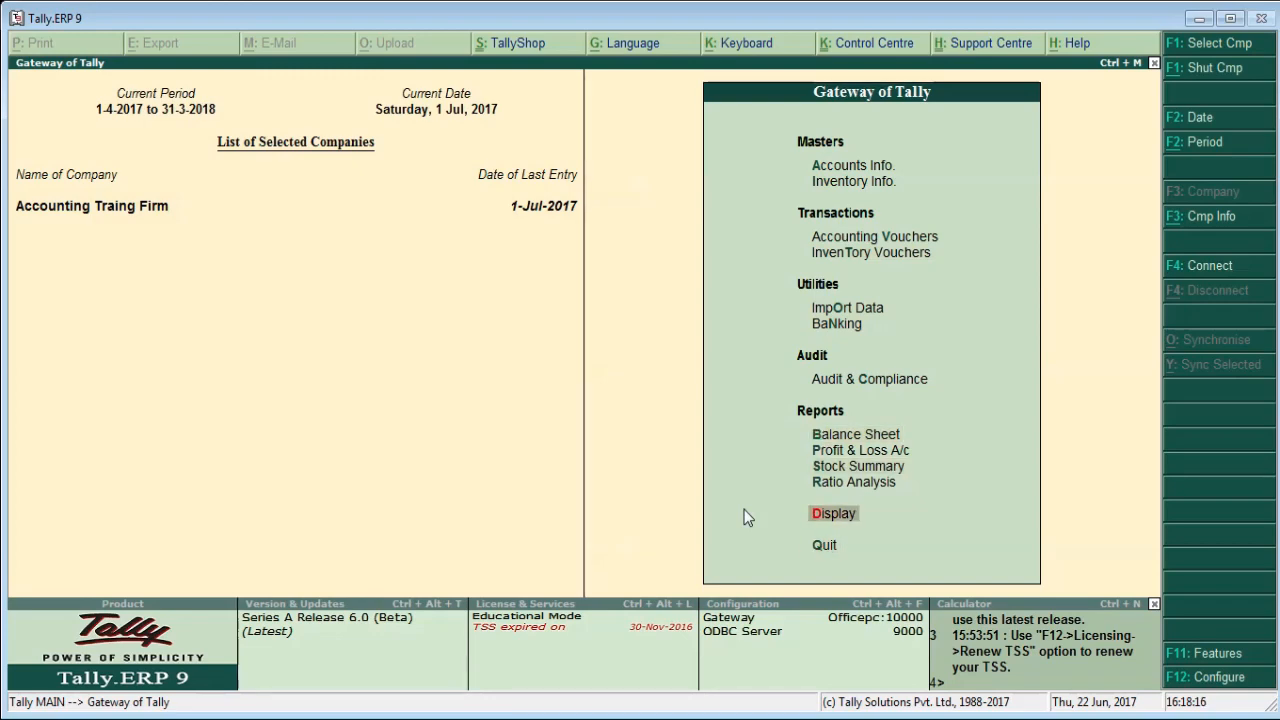
{"action": "key", "text": "Return"}
{"action": "key", "text": "Down"}
{"action": "key", "text": "Down"}
{"action": "key", "text": "Down"}
{"action": "key", "text": "Up"}
{"action": "key", "text": "Up"}
{"action": "key", "text": "Return"}
{"action": "key", "text": "Return"}
{"action": "key", "text": "Return"}
{"action": "key", "text": "Return"}
{"action": "key", "text": "Return"}
{"action": "key", "text": "Return"}
{"action": "key", "text": "Return"}
{"action": "key", "text": "Return"}
{"action": "key", "text": "Return"}
{"action": "key", "text": "Return"}
{"action": "key", "text": "Return"}
{"action": "key", "text": "Return"}
{"action": "key", "text": "Return"}
Keep the voucher's existing entries and advance to the blank ledger line below CGST.
{"action": "key", "text": "Return"}
{"action": "key", "text": "Return"}
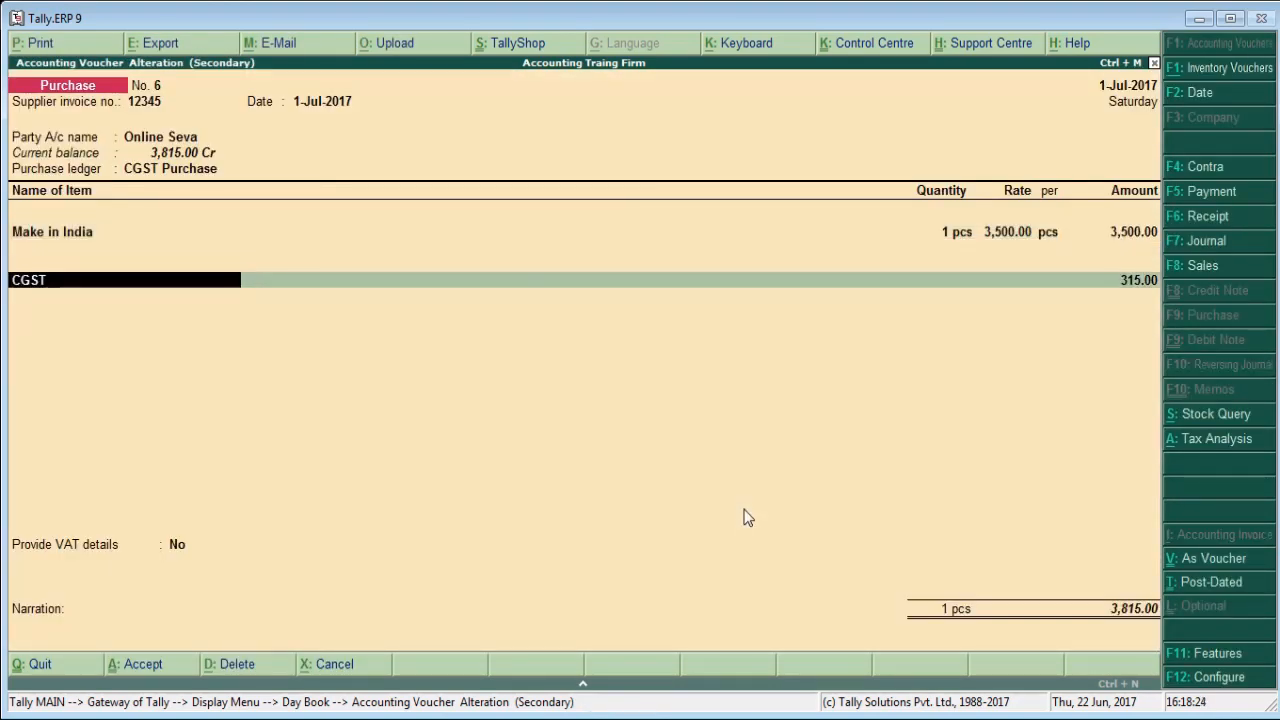
{"action": "key", "text": "Return"}
{"action": "key", "text": "Return"}
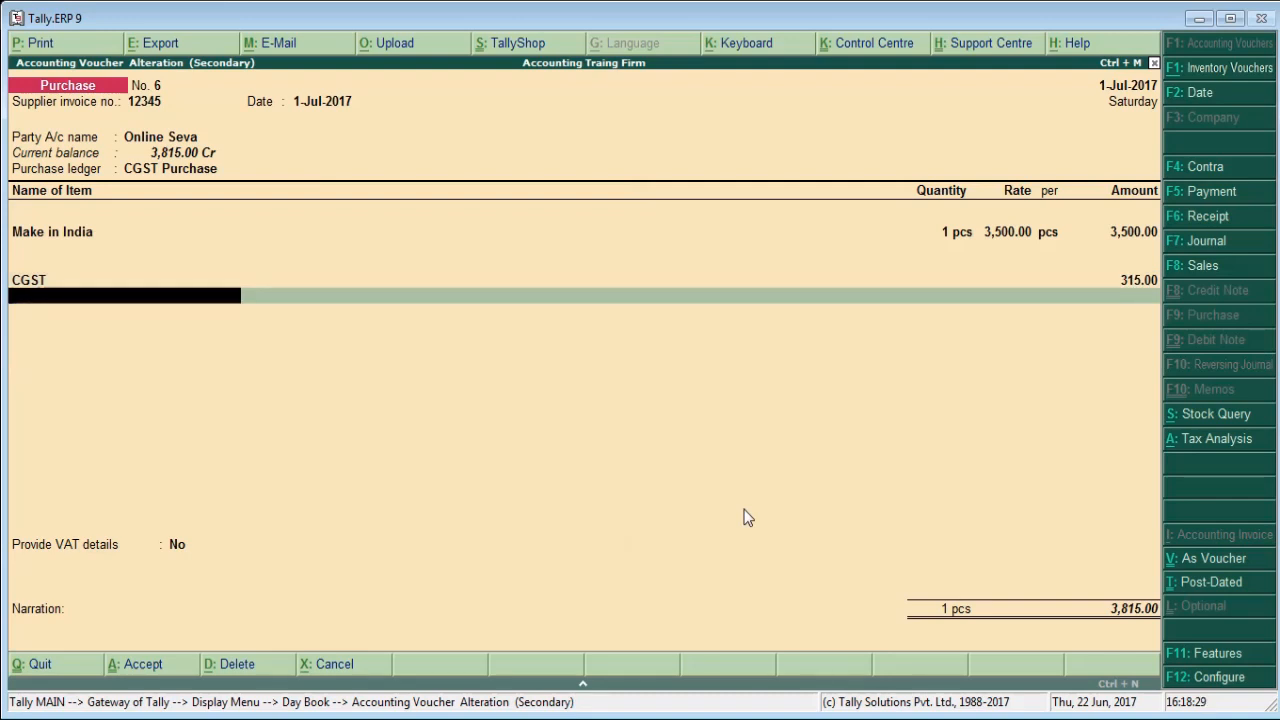
Start a new ledger named SGST from within the voucher, without an alias.
{"action": "key", "text": "alt+c"}
{"action": "type", "text": "SGS"}
{"action": "key", "text": "Return"}
{"action": "key", "text": "Return"}
{"action": "key", "text": "Return"}
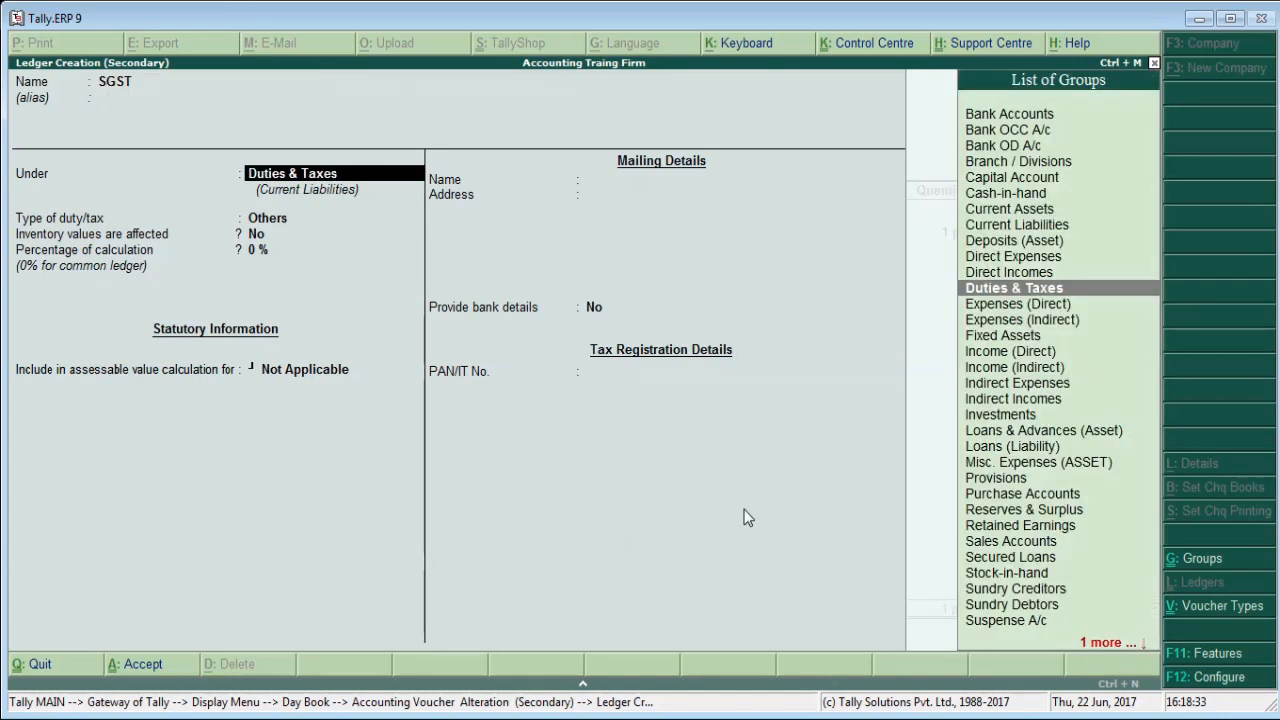
Place the SGST ledger under Duties & Taxes with duty type GST and tax type State Tax, and save it.
{"action": "key", "text": "Up"}
{"action": "key", "text": "Return"}
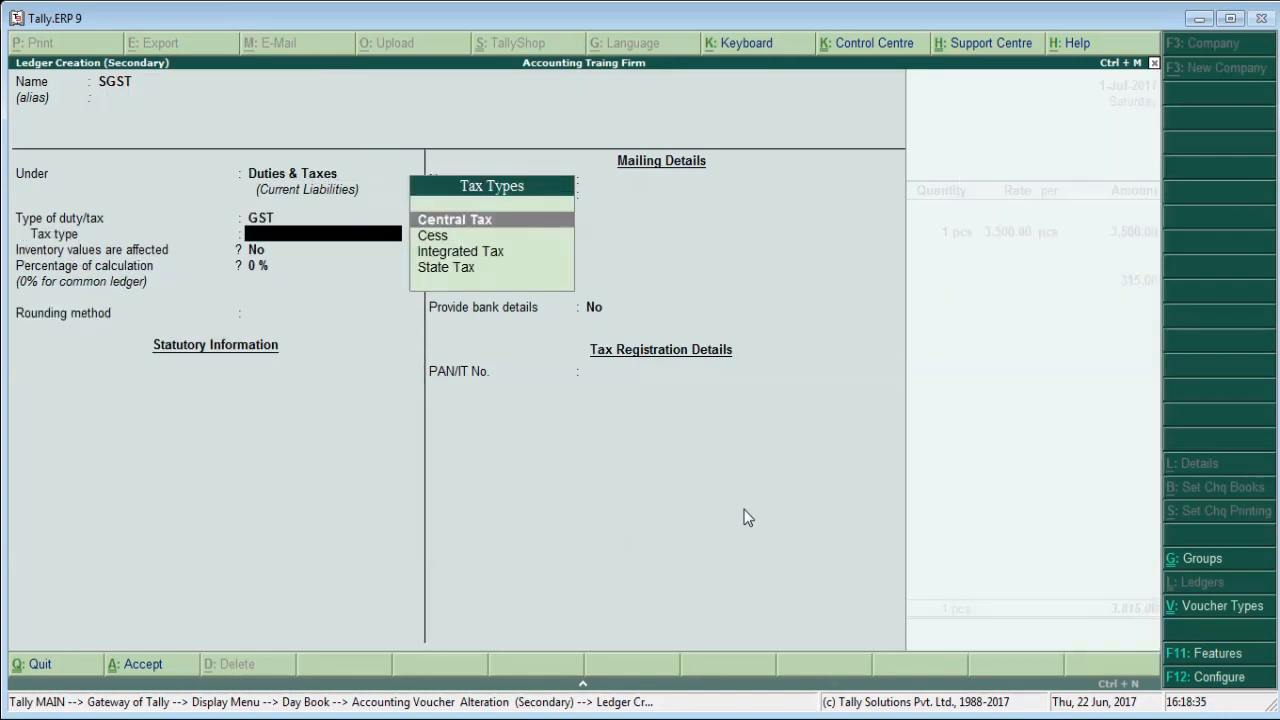
{"action": "key", "text": "Down"}
{"action": "key", "text": "Down"}
{"action": "key", "text": "Down"}
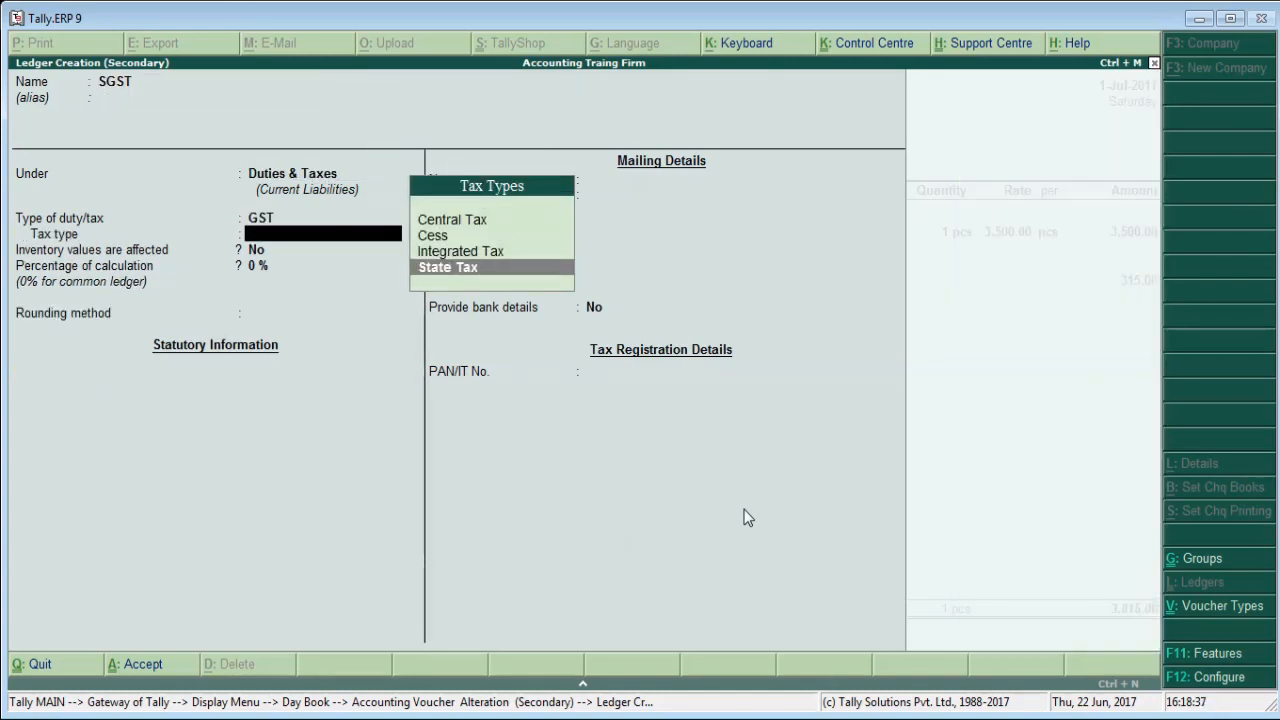
{"action": "key", "text": "Return"}
{"action": "key", "text": "Return"}
{"action": "key", "text": "Return"}
{"action": "key", "text": "Return"}
{"action": "key", "text": "Return"}
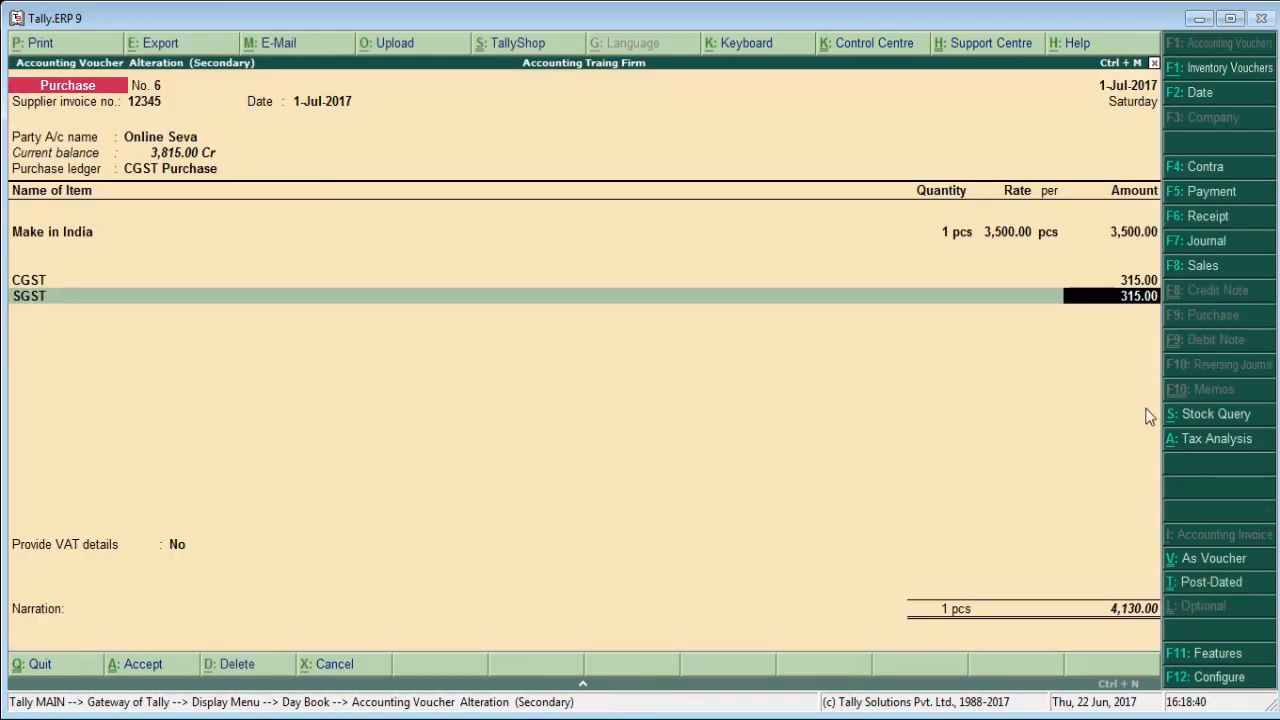
Accept the SGST amount of 315.00 in the purchase voucher and save the voucher without a narration.
{"action": "key", "text": "Return"}
{"action": "key", "text": "Return"}
{"action": "key", "text": "Return"}
{"action": "key", "text": "Return"}
{"action": "key", "text": "Return"}
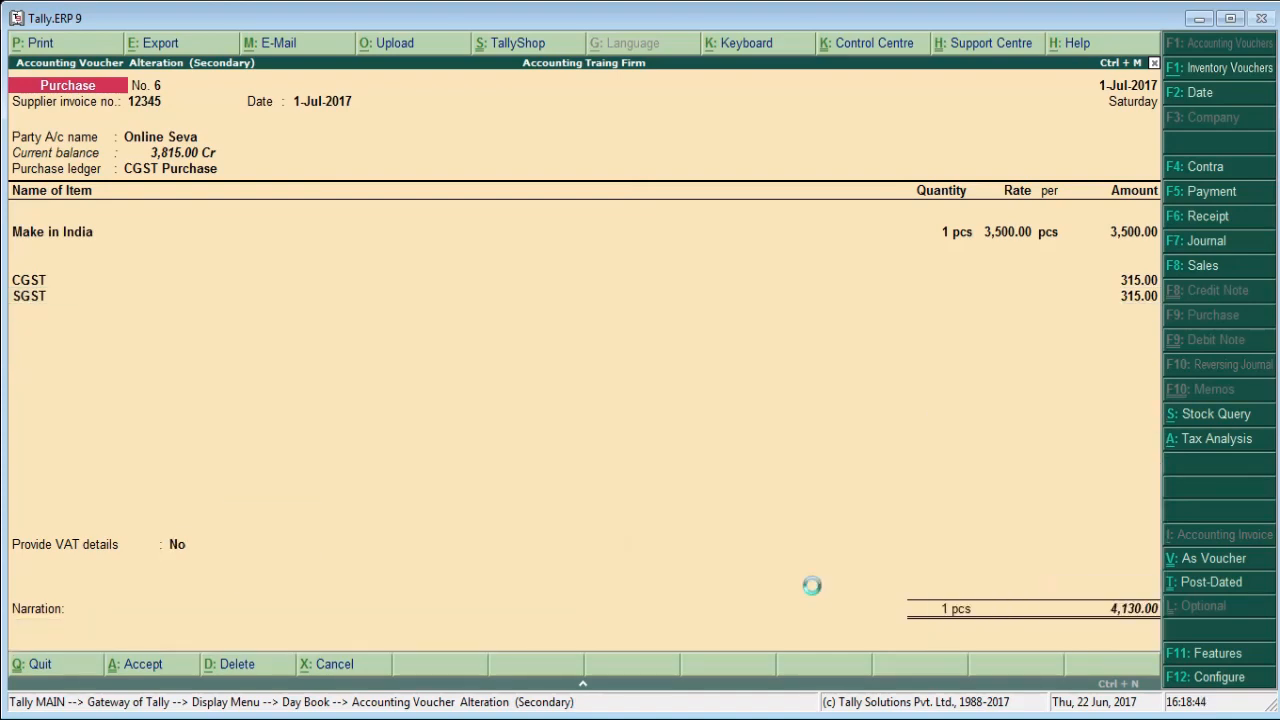
{"action": "key", "text": "Return"}
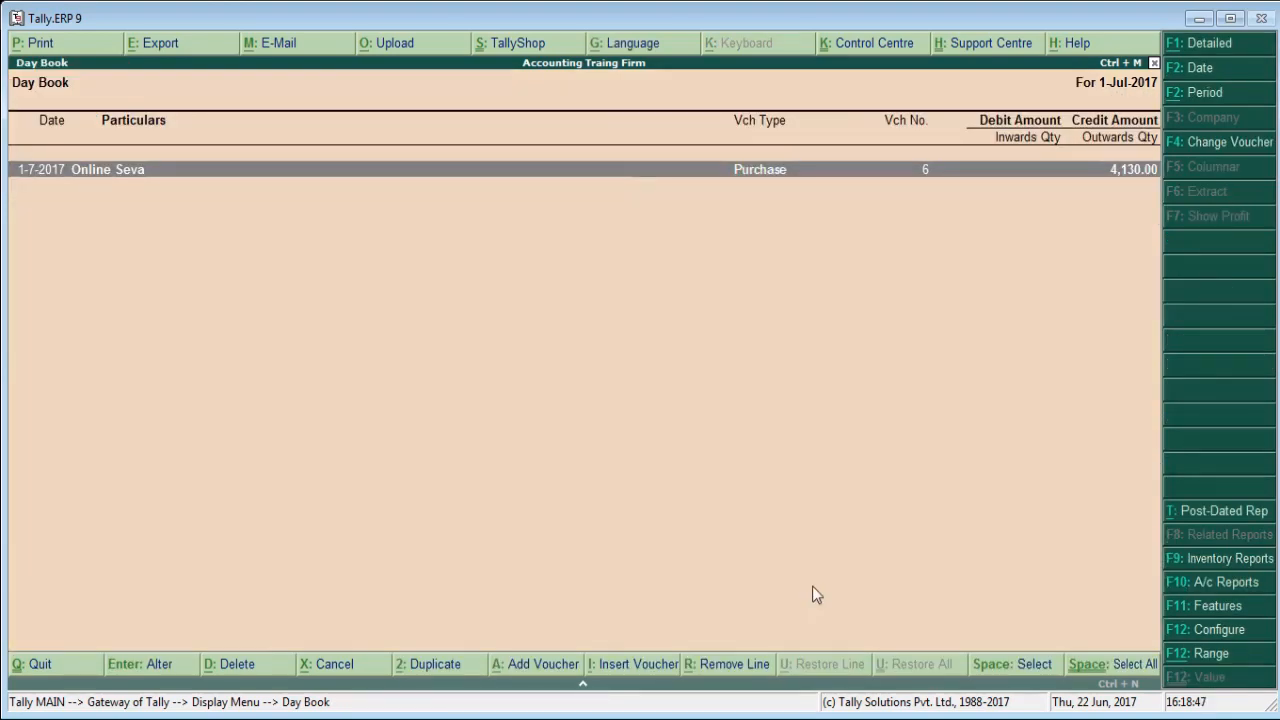
Leave the Day Book and return to the Gateway of Tally without quitting the program.
{"action": "key", "text": "Escape"}
{"action": "key", "text": "Escape"}
{"action": "key", "text": "Escape"}
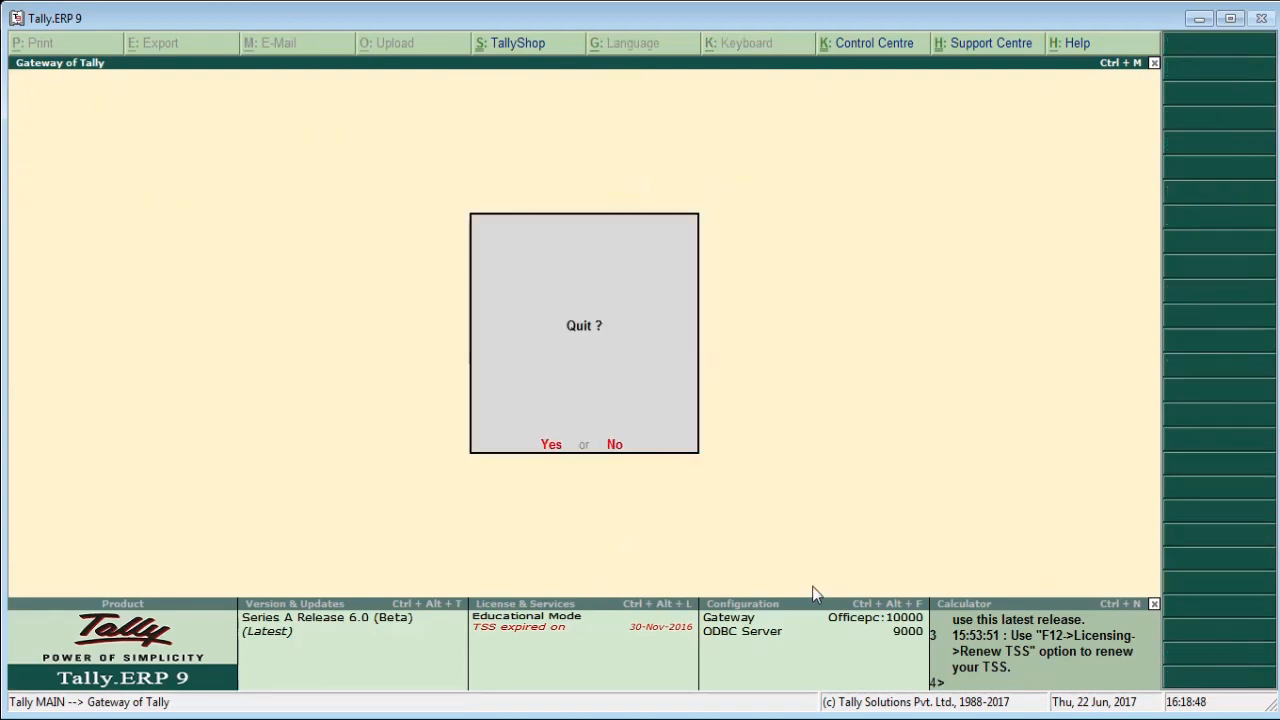
{"action": "key", "text": "n"}
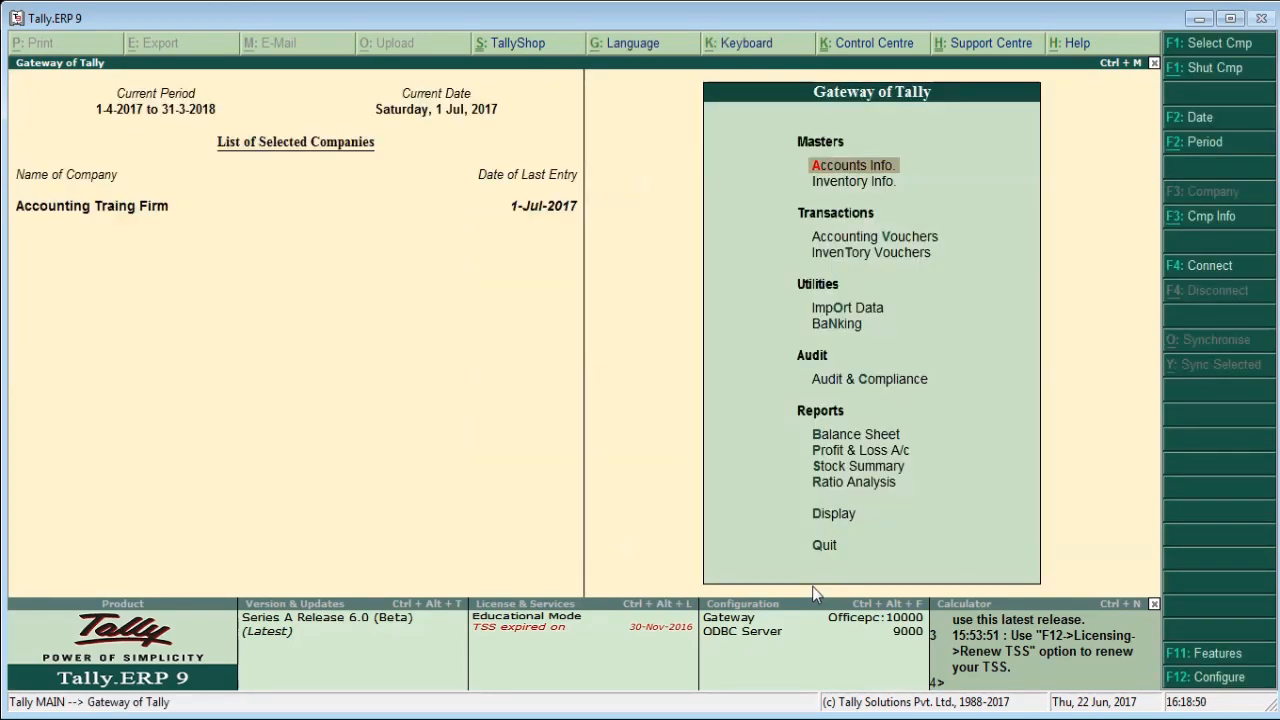
{"action": "key", "text": "Escape"}
{"action": "key", "text": "n"}
Display the GSTR-2 report again from the GST statutory reports.
{"action": "key", "text": "Down"}
{"action": "key", "text": "Down"}
{"action": "key", "text": "Down"}
{"action": "key", "text": "Down"}
{"action": "key", "text": "Down"}
{"action": "key", "text": "Down"}
{"action": "key", "text": "Down"}
{"action": "key", "text": "Down"}
{"action": "key", "text": "Down"}
{"action": "key", "text": "Down"}
{"action": "key", "text": "Down"}
{"action": "key", "text": "Down"}
{"action": "key", "text": "Down"}
{"action": "key", "text": "Down"}
{"action": "key", "text": "Down"}
{"action": "key", "text": "Down"}
{"action": "key", "text": "Down"}
{"action": "key", "text": "Down"}
{"action": "key", "text": "Down"}
{"action": "key", "text": "Down"}
{"action": "key", "text": "Down"}
{"action": "key", "text": "Down"}
{"action": "key", "text": "Down"}
{"action": "key", "text": "Down"}
{"action": "key", "text": "Return"}
{"action": "key", "text": "Down"}
{"action": "key", "text": "Down"}
{"action": "key", "text": "Down"}
{"action": "key", "text": "Down"}
{"action": "key", "text": "Down"}
{"action": "key", "text": "Down"}
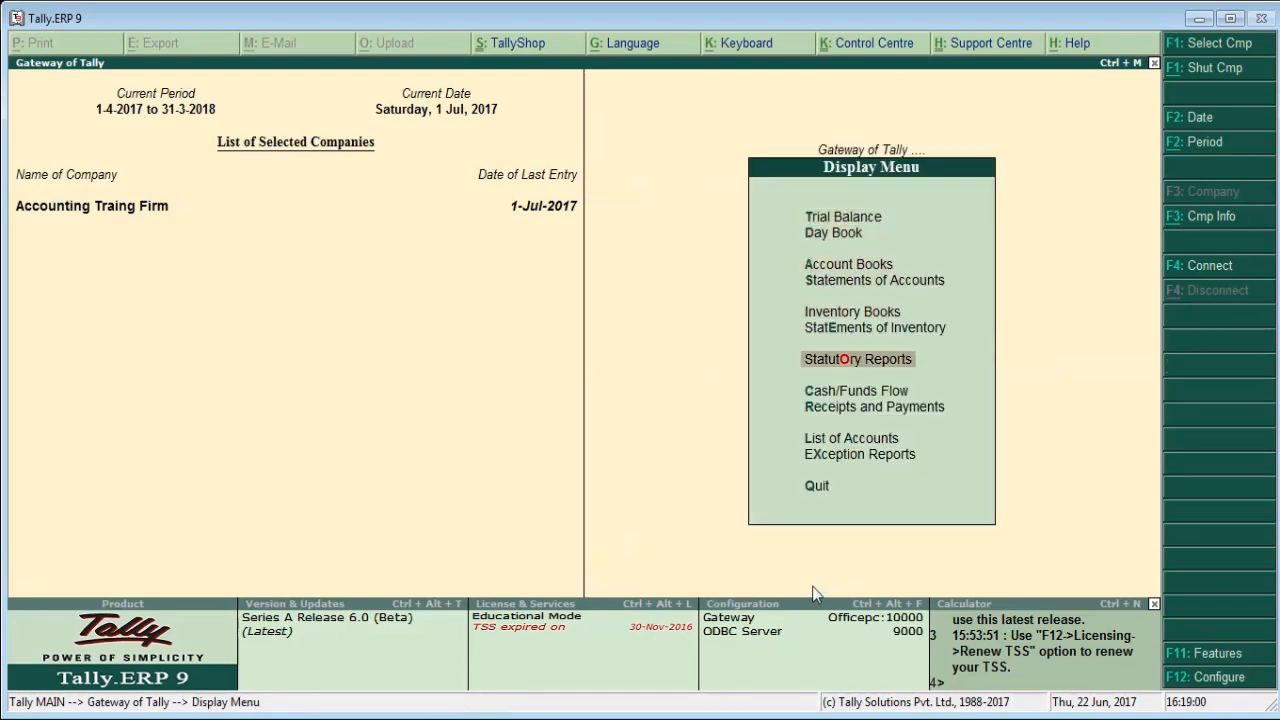
{"action": "key", "text": "Return"}
{"action": "key", "text": "Return"}
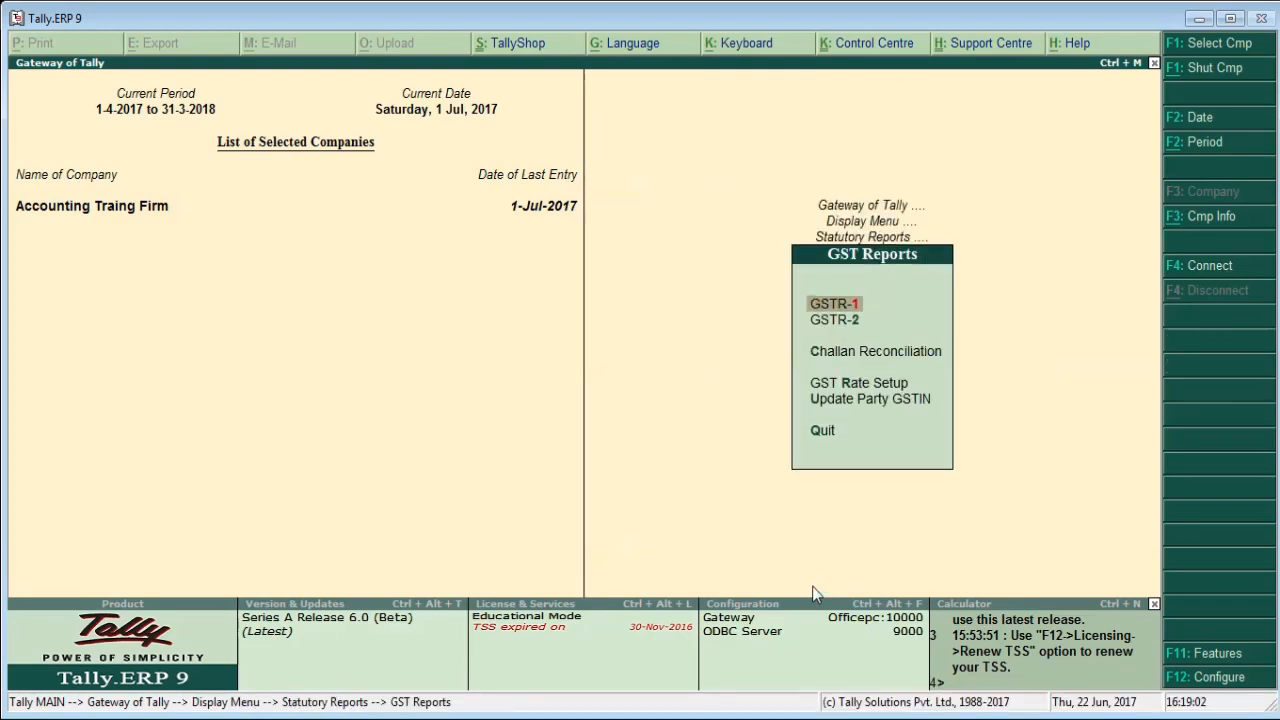
{"action": "key", "text": "Down"}
{"action": "key", "text": "Return"}
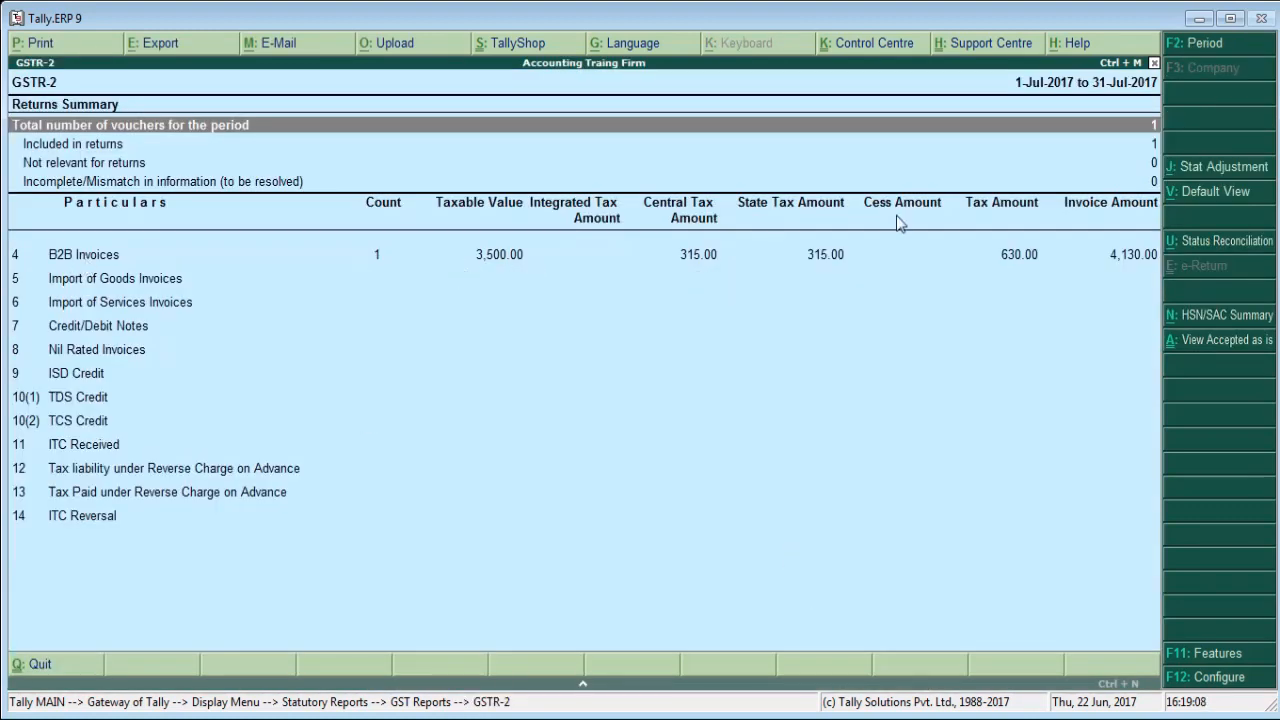
Review the GSTR-2 returns summary and open the Online Seva purchase from the vouchers included in returns.
{"action": "key", "text": "Down"}
{"action": "key", "text": "Down"}
{"action": "key", "text": "Down"}
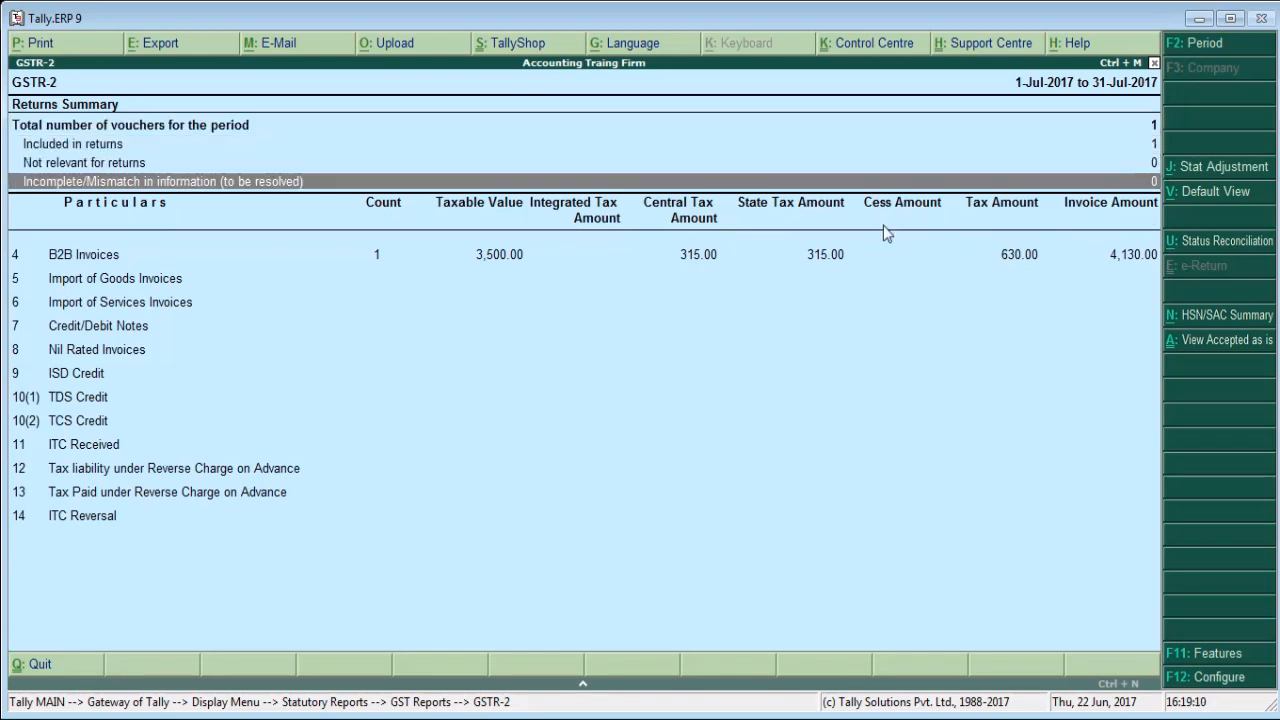
{"action": "key", "text": "Up"}
{"action": "key", "text": "Up"}
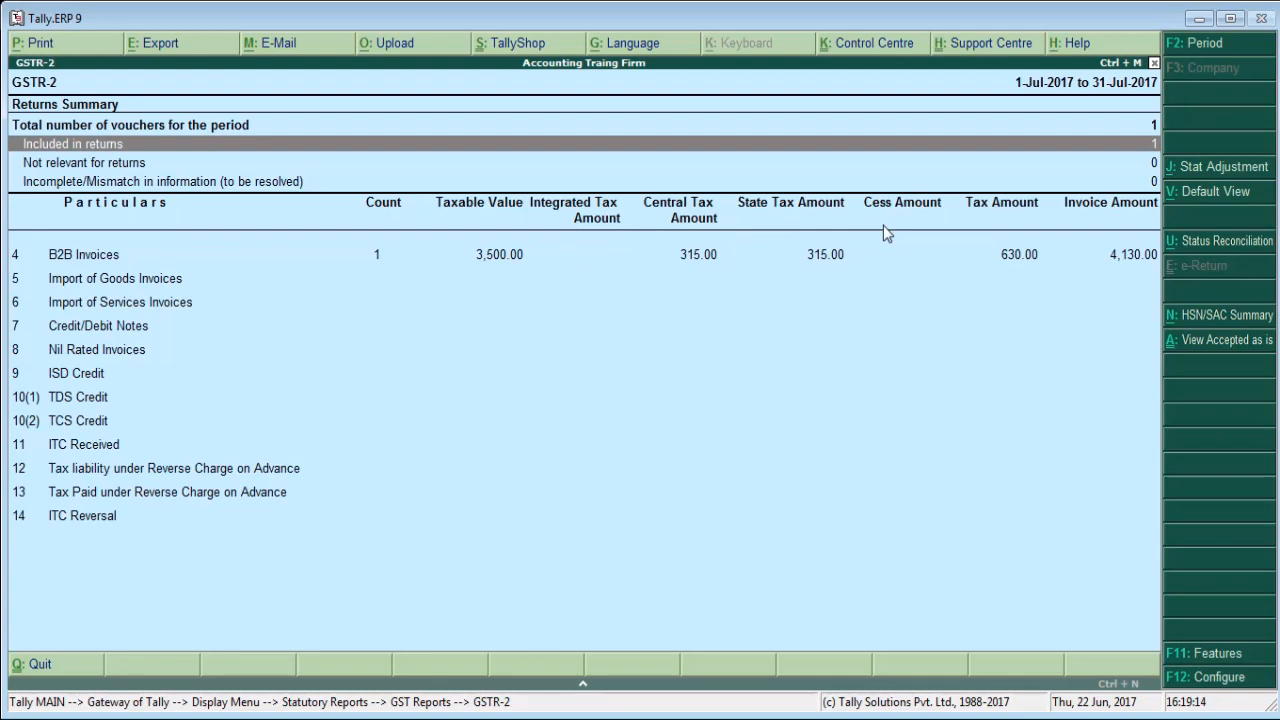
{"action": "key", "text": "Return"}
{"action": "key", "text": "Return"}
{"action": "key", "text": "Return"}
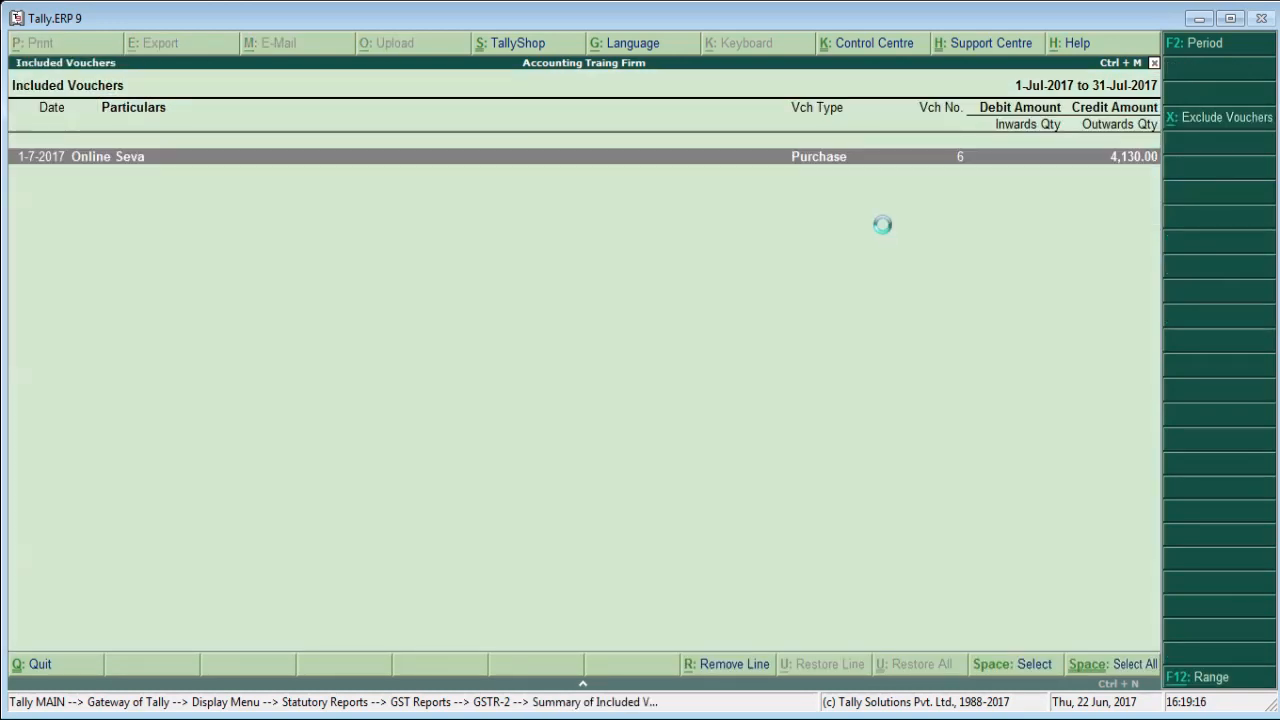
{"action": "key", "text": "Return"}
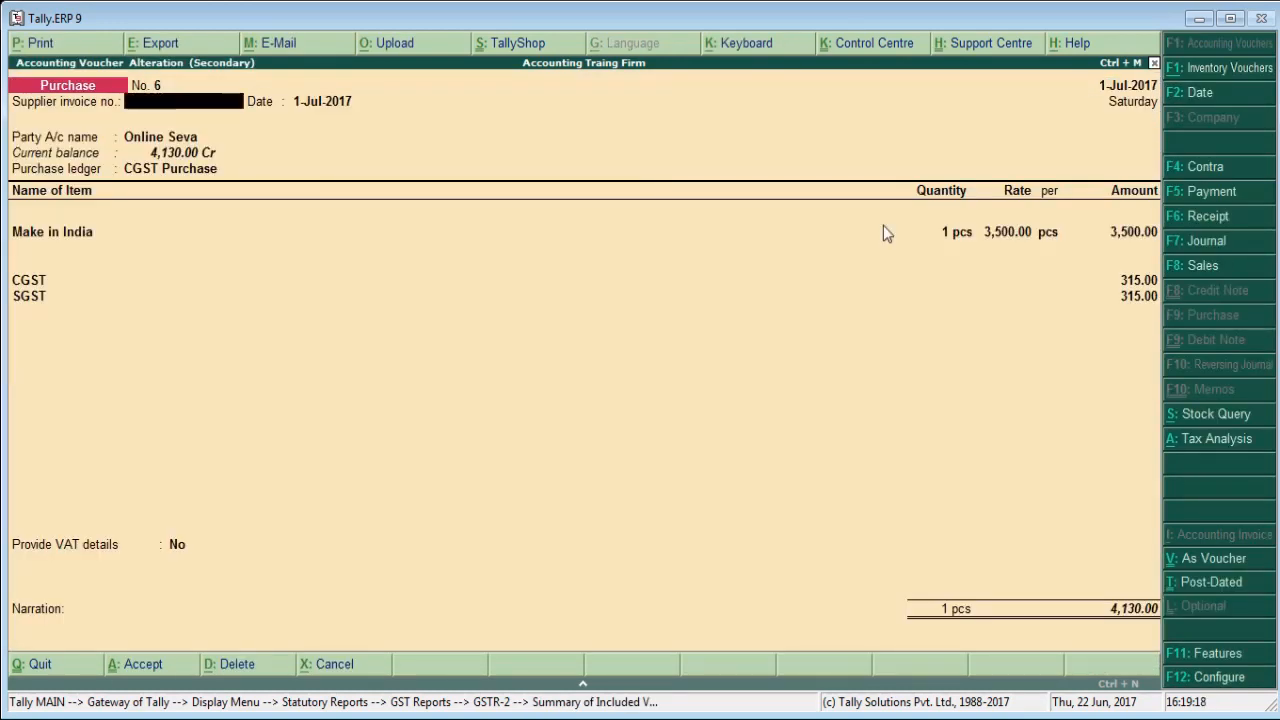
Close the purchase voucher without changes, leave the GSTR-2 report and return to the Gateway of Tally.
{"action": "key", "text": "Escape"}
{"action": "key", "text": "y"}
{"action": "key", "text": "Escape"}
{"action": "key", "text": "Escape"}
{"action": "key", "text": "Escape"}
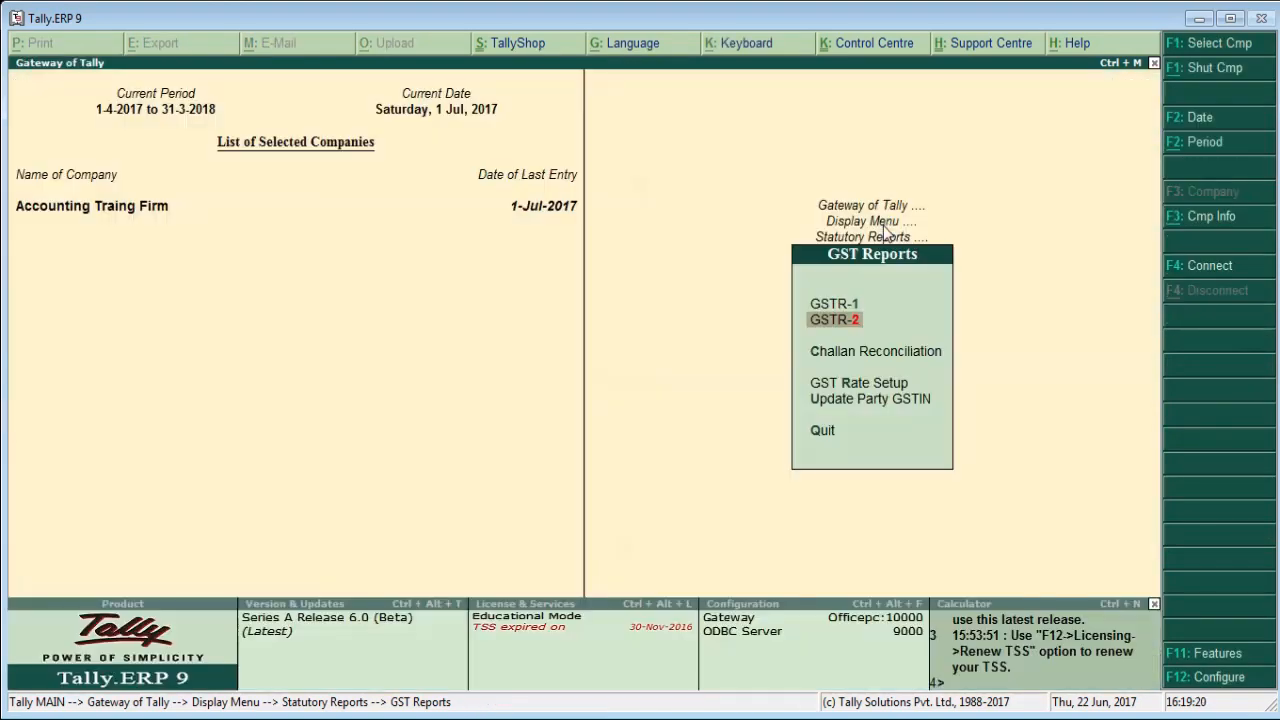
{"action": "key", "text": "Escape"}
{"action": "key", "text": "Escape"}
{"action": "key", "text": "Escape"}
{"action": "key", "text": "Escape"}
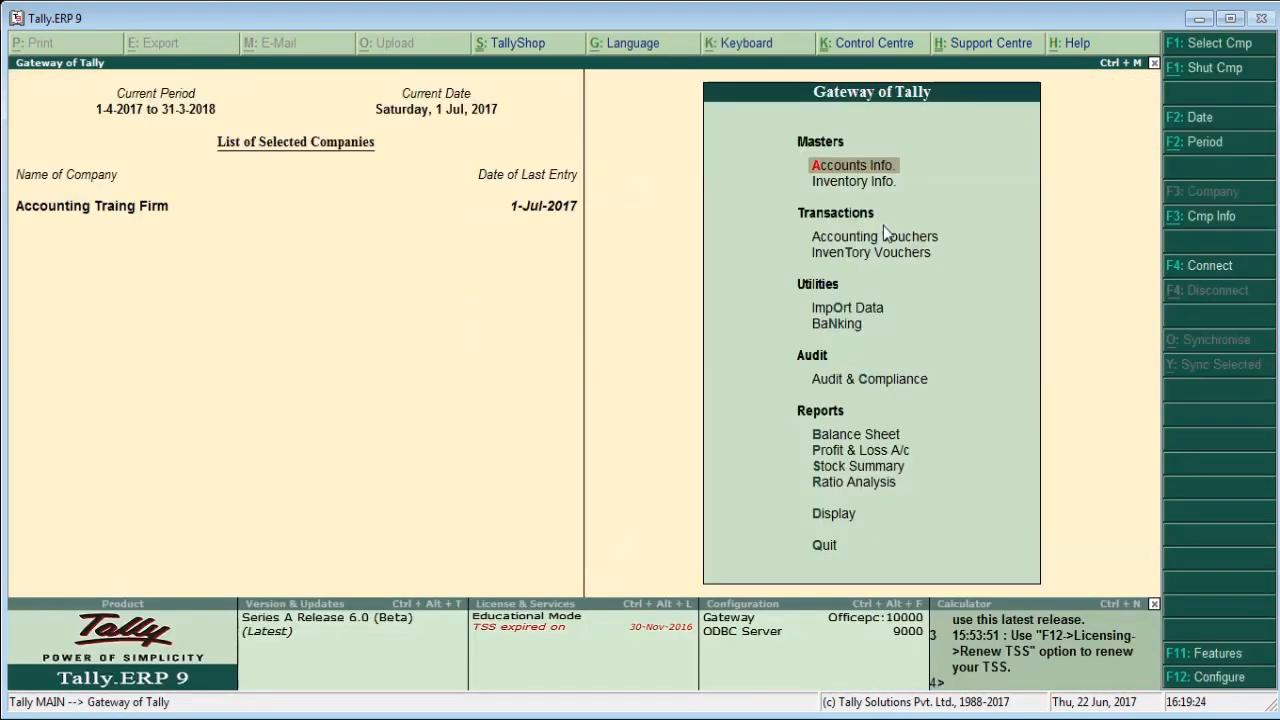